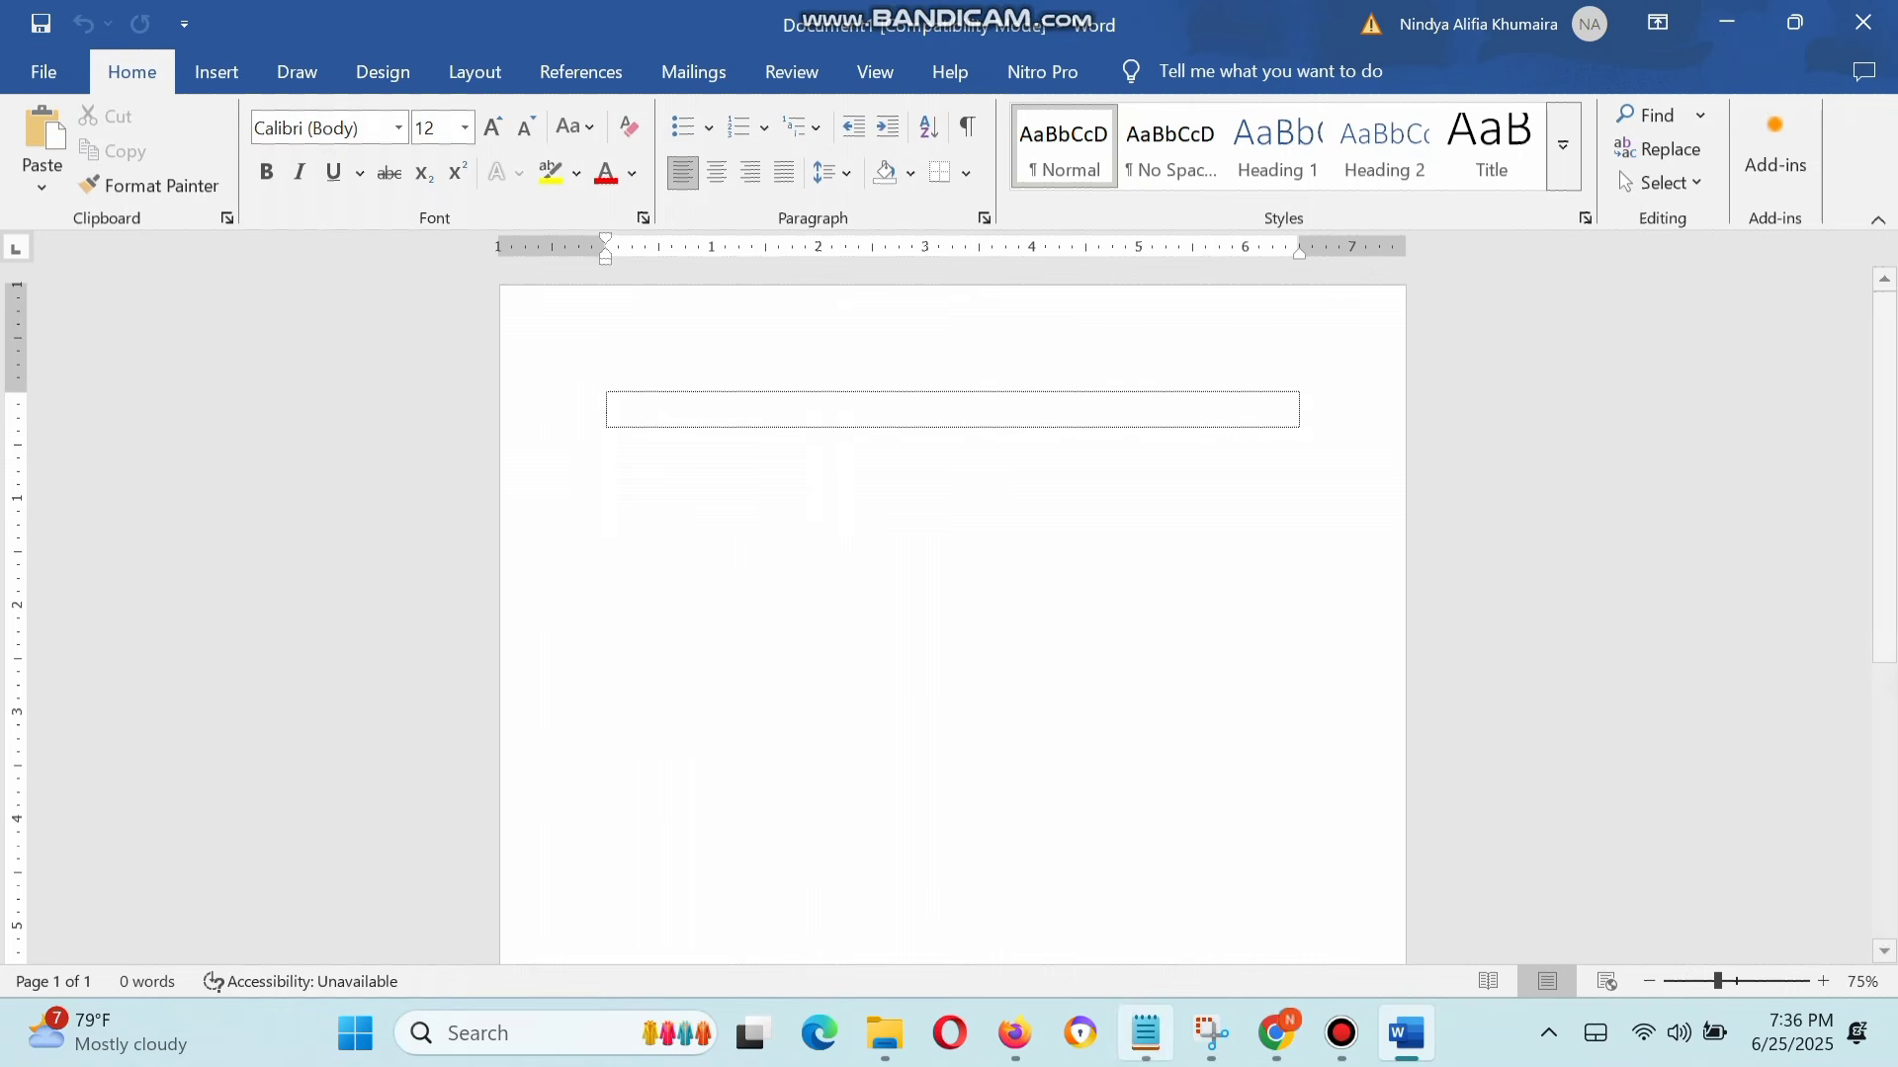
# Step: Copy the entire BAB I text from the Notepad note and paste it into the empty Word document
pyautogui.click(1146, 1033)
pyautogui.click(1146, 890)
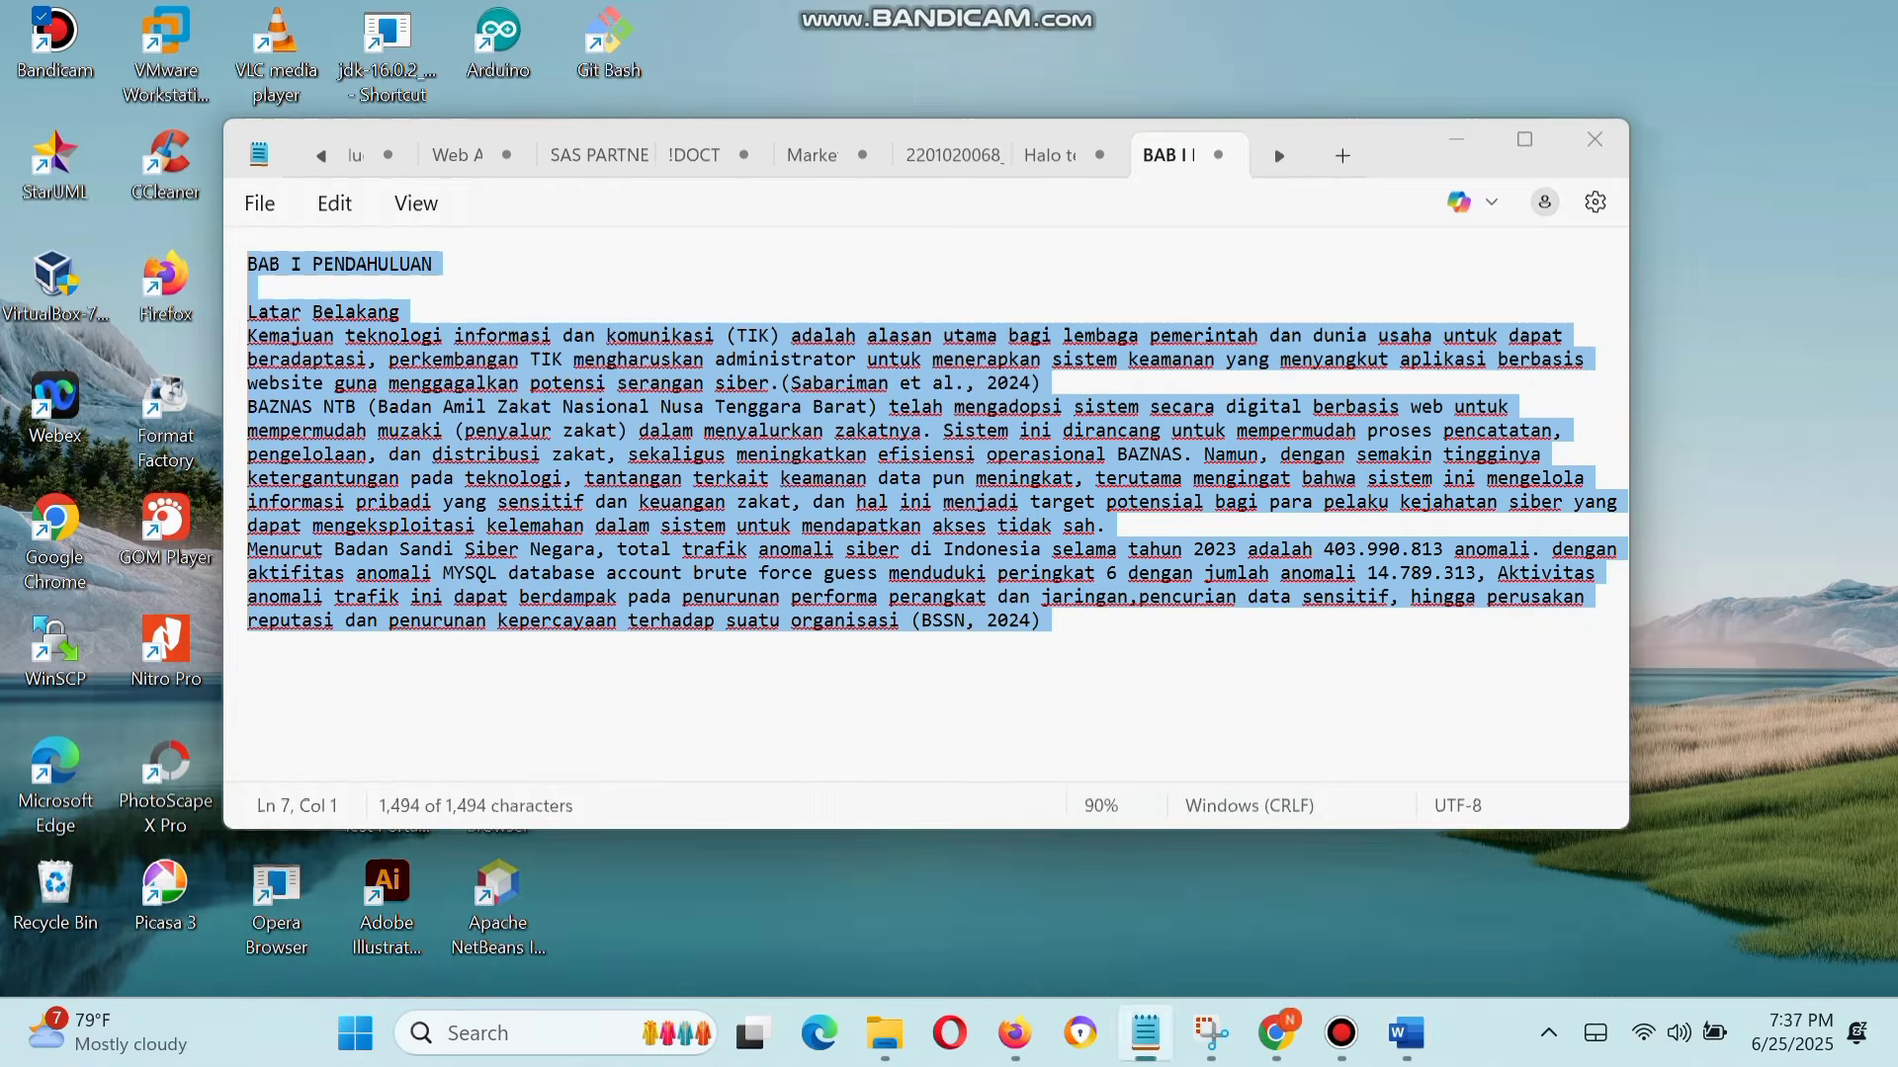
pyautogui.click(694, 550)
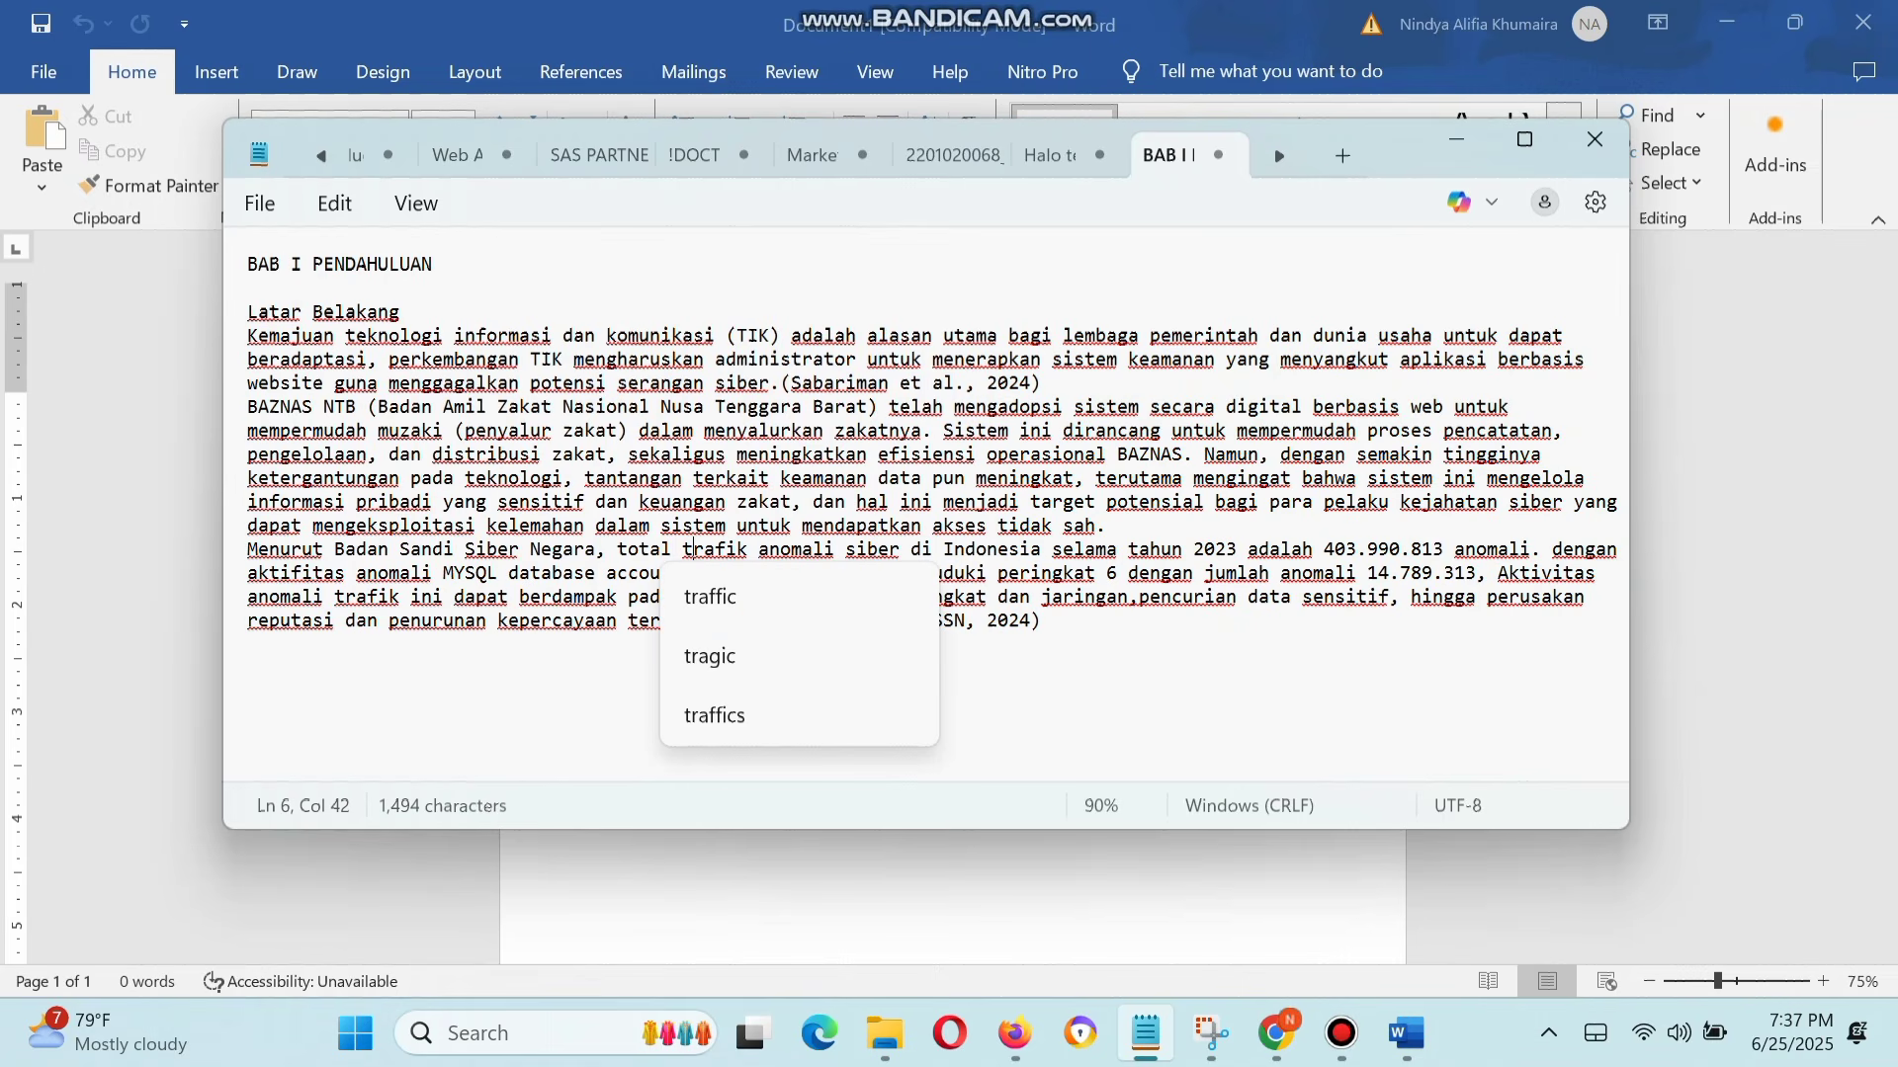
pyautogui.hotkey('ctrl', 'a')
pyautogui.hotkey('ctrl', 'c')
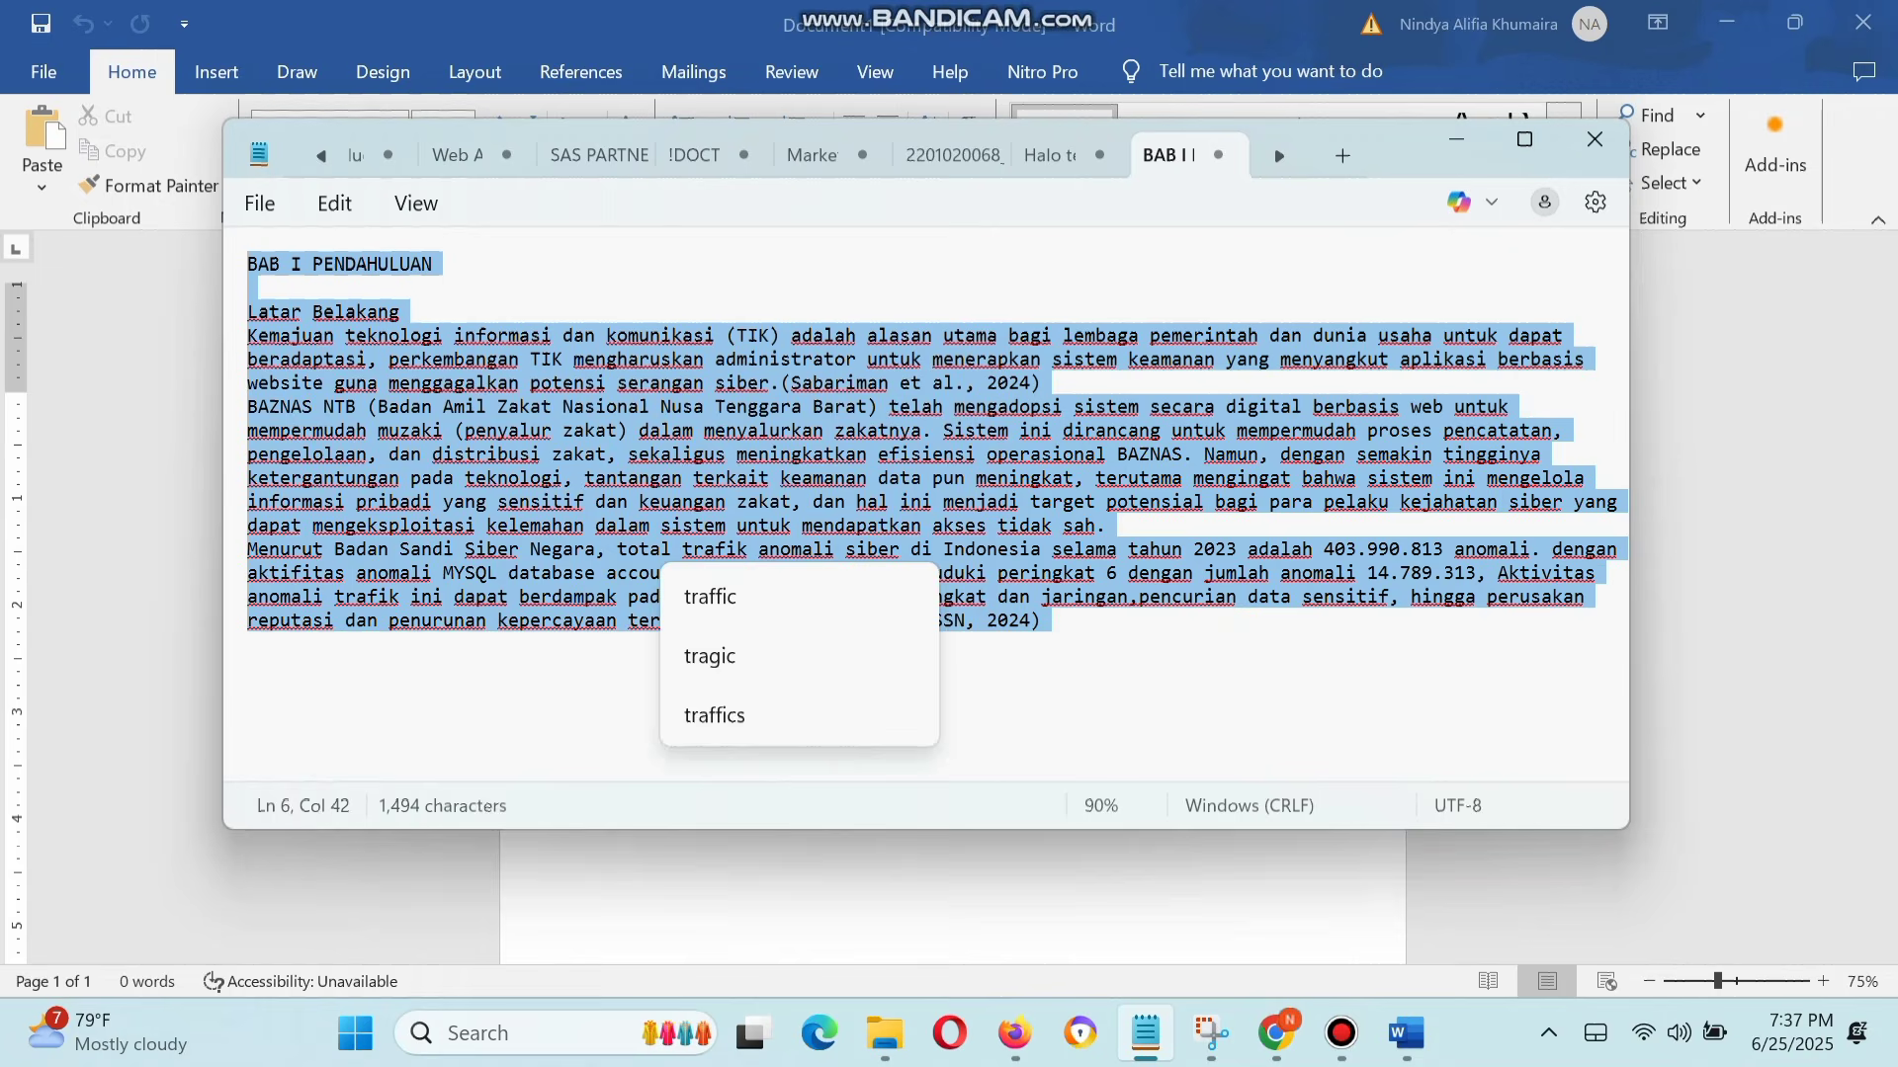
pyautogui.hotkey('alt', 'Tab')
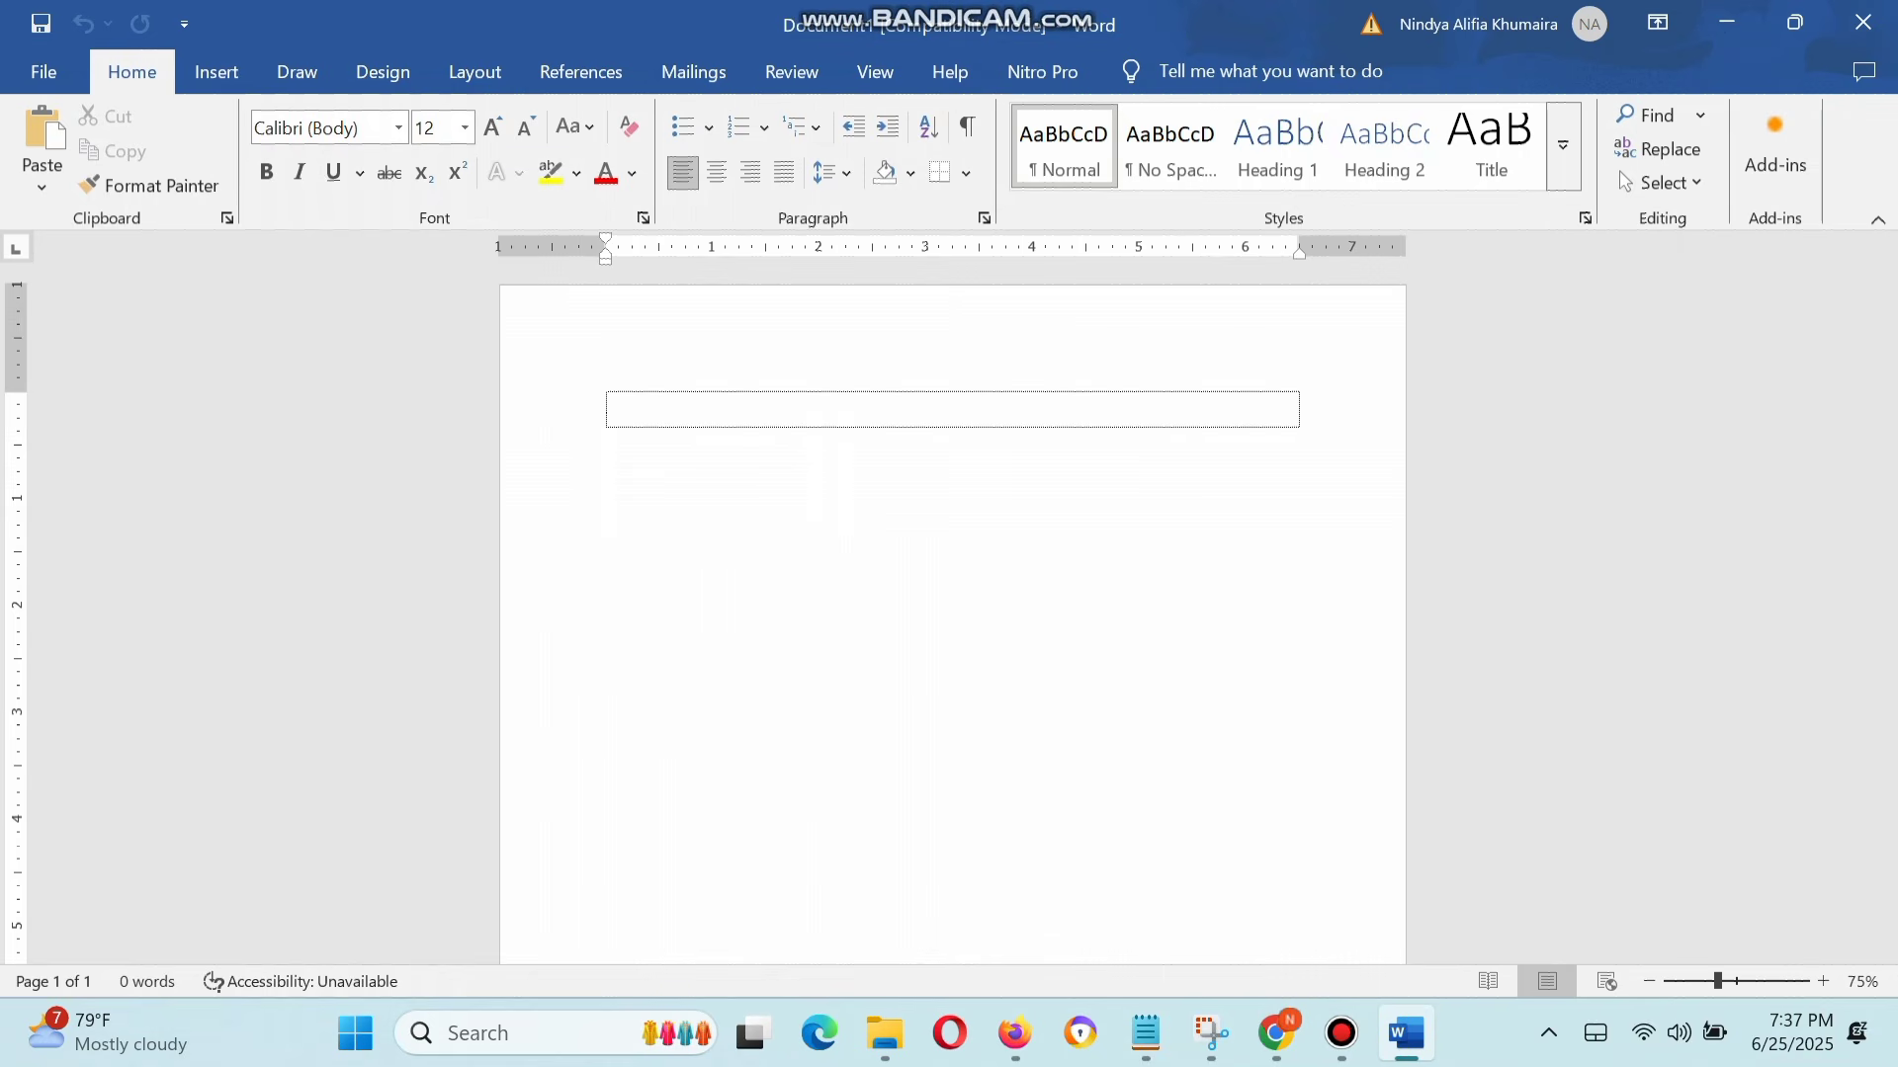
pyautogui.hotkey('ctrl', 'v')
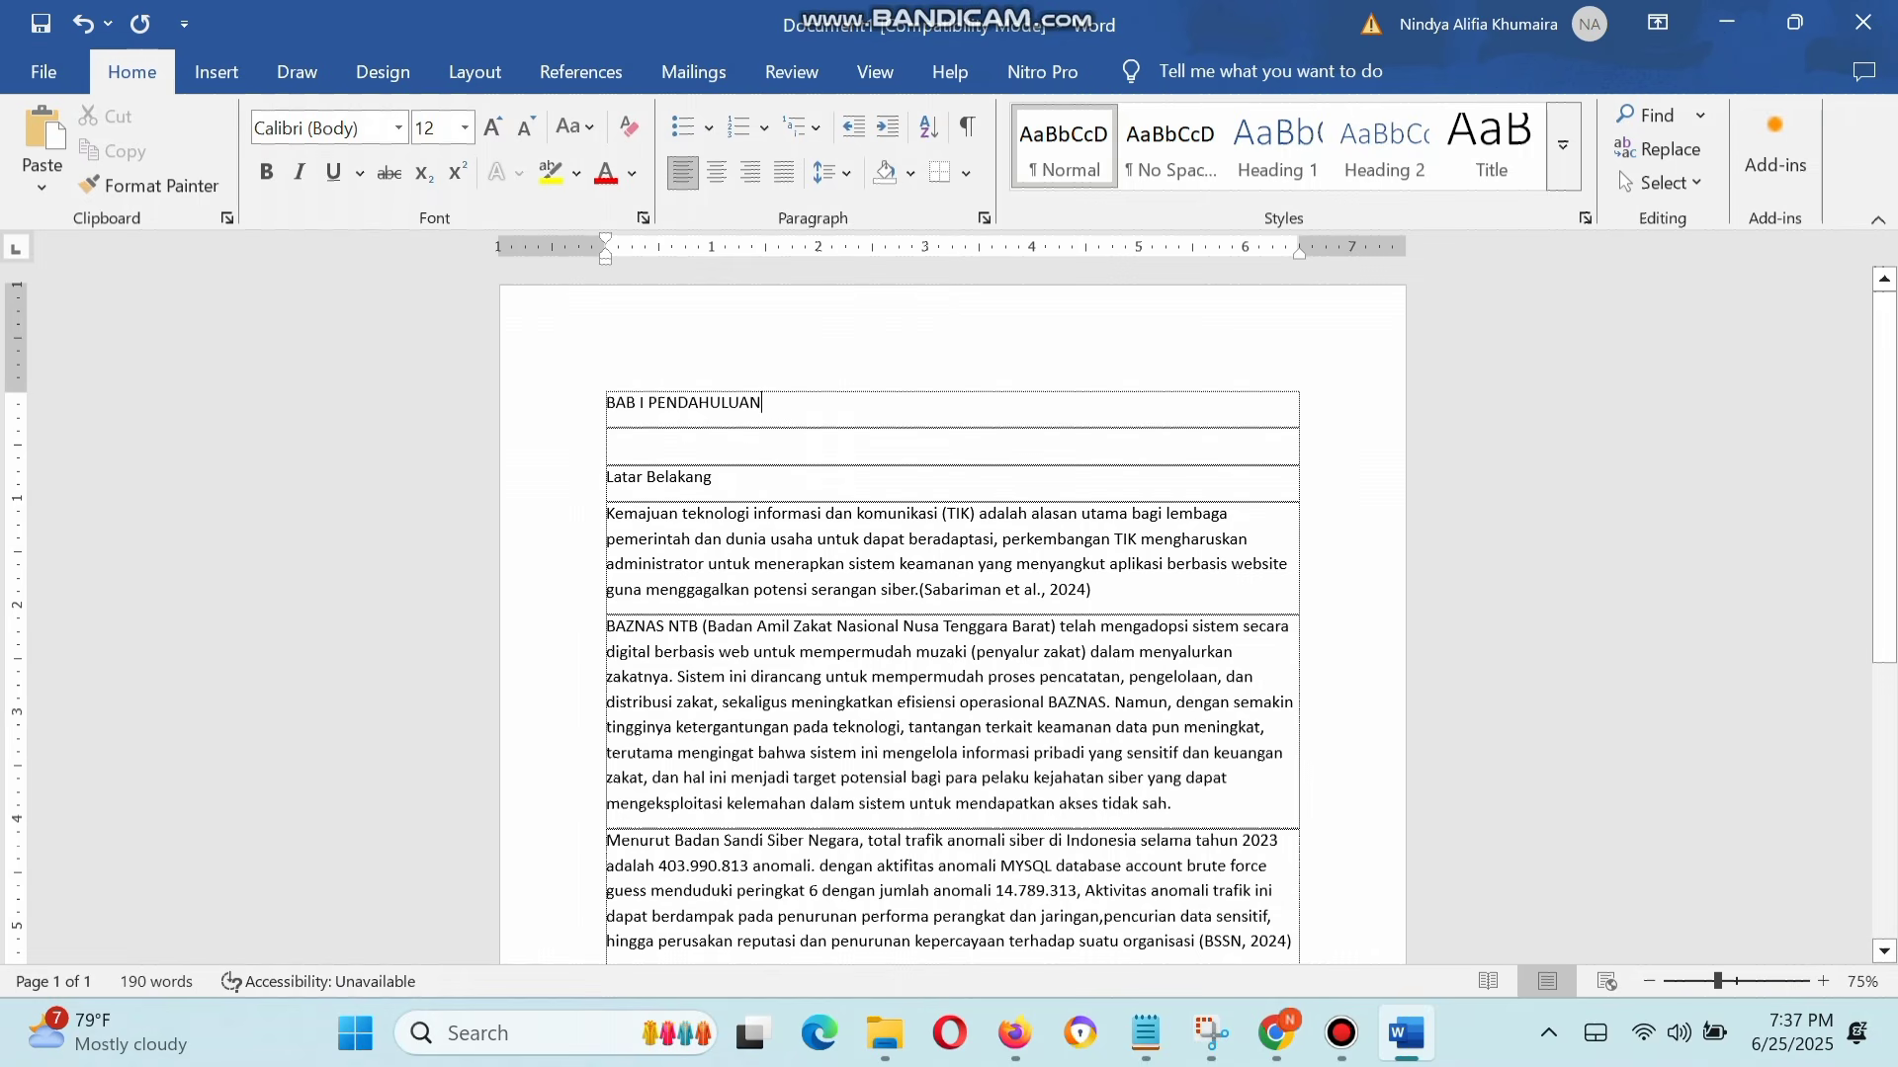
# Step: Apply the Heading 1 style to the "BAB I PENDAHULUAN" title and remove the space before its paragraph
pyautogui.tripleClick(737, 404)
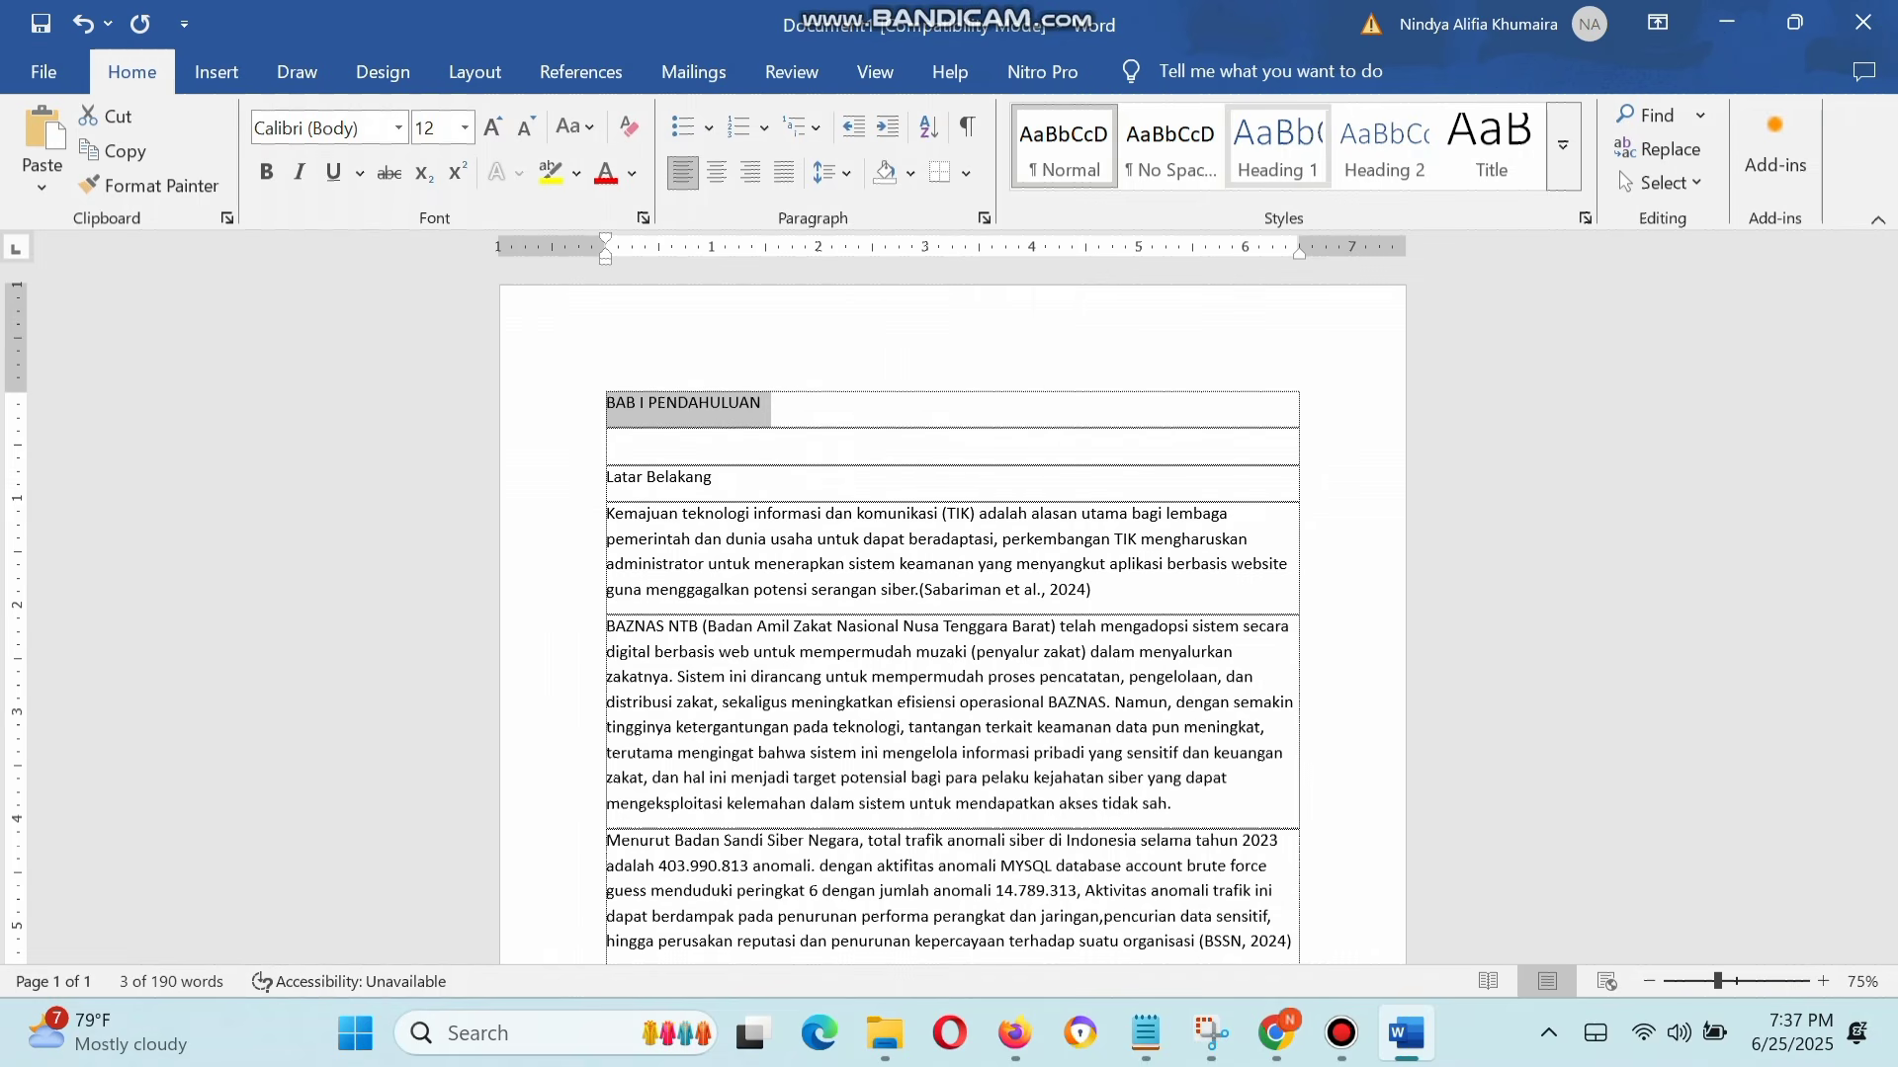
pyautogui.click(1278, 148)
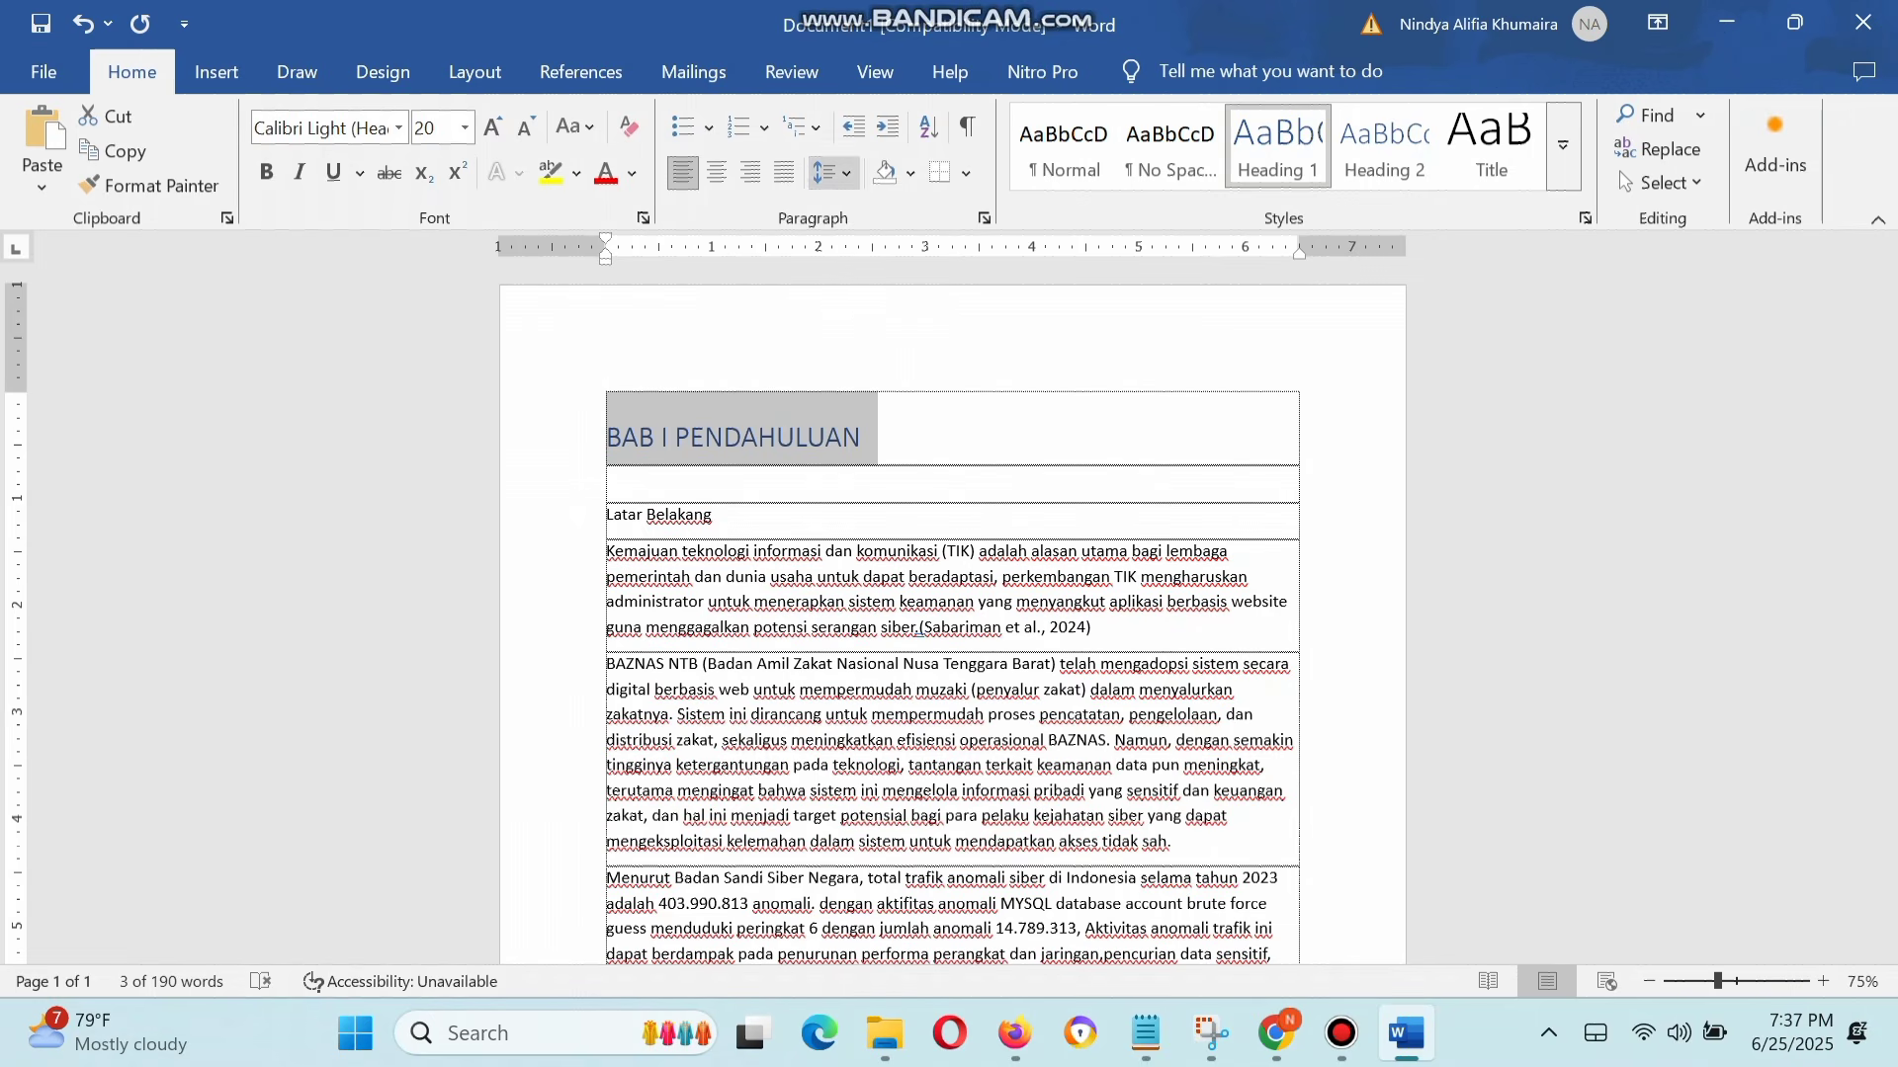
pyautogui.click(835, 173)
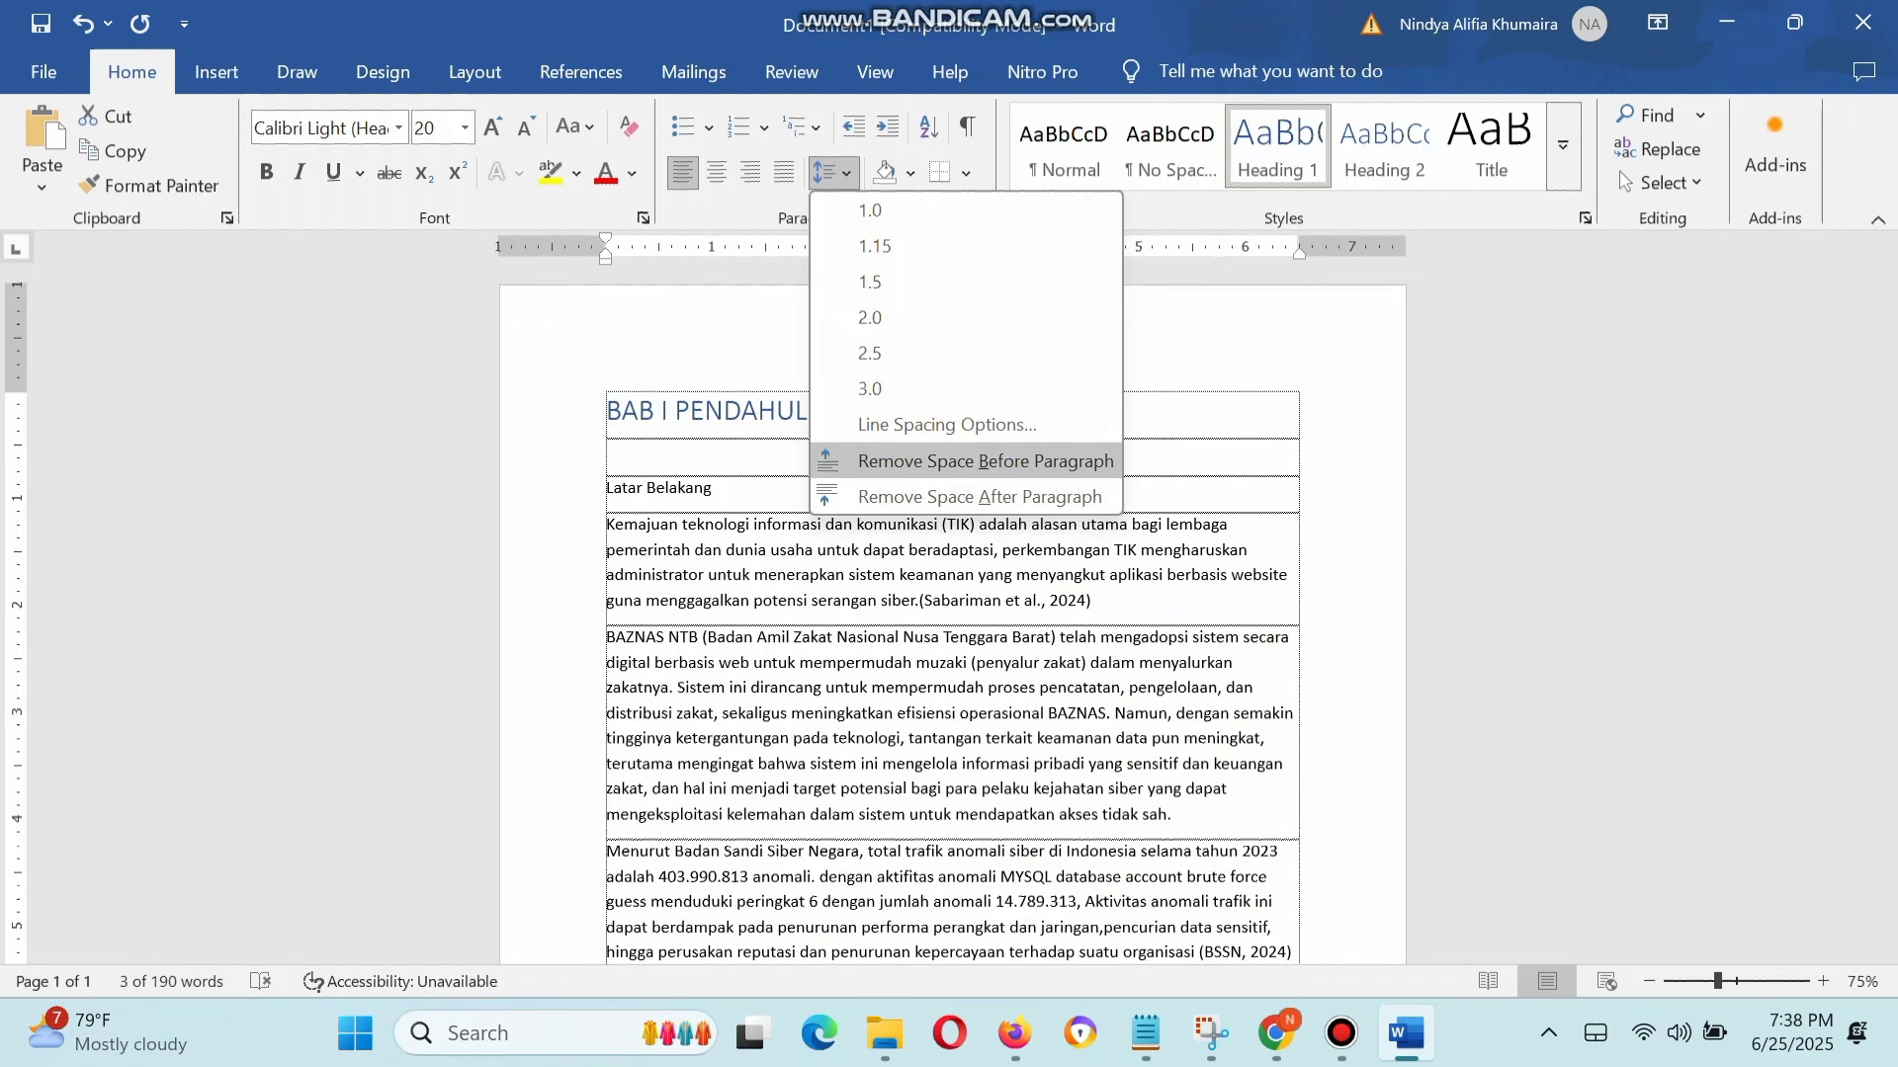
pyautogui.click(986, 461)
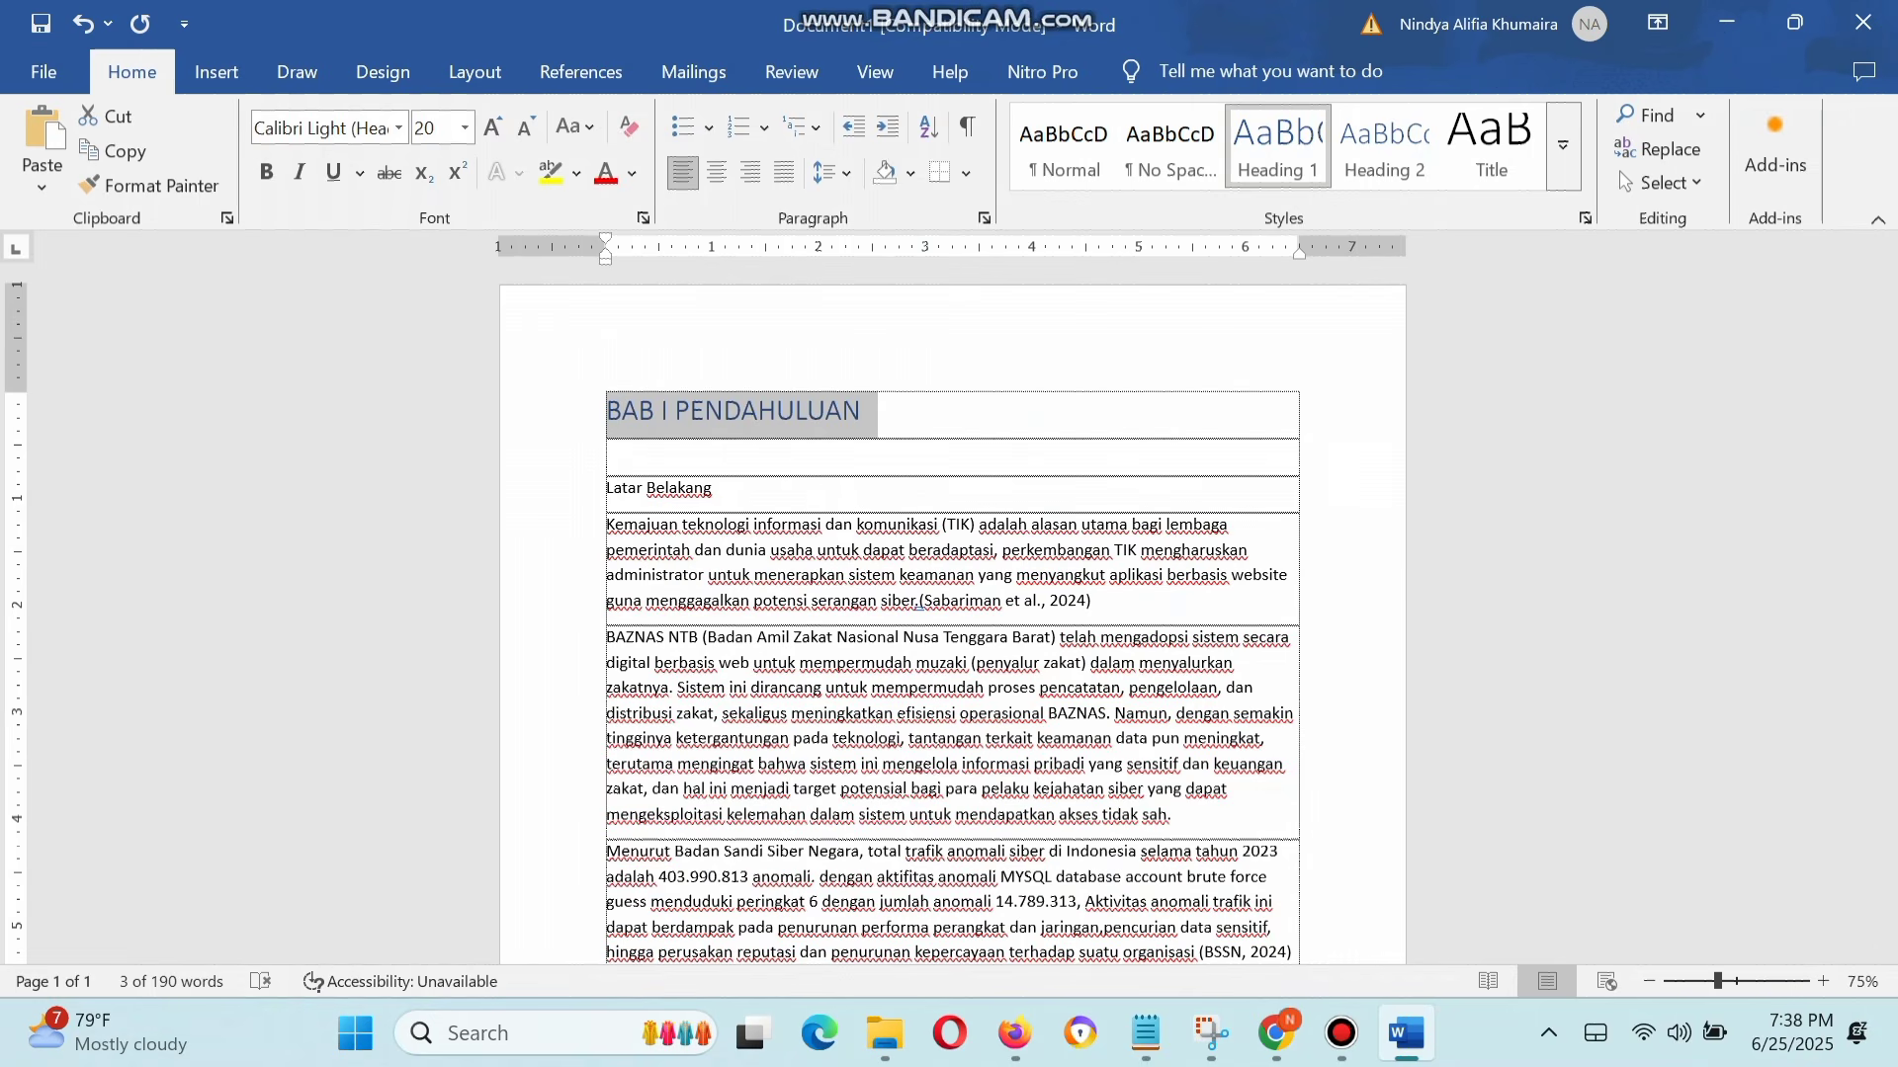
# Step: Set the chapter title's font color to Automatic and its font to Times New Roman
pyautogui.click(631, 174)
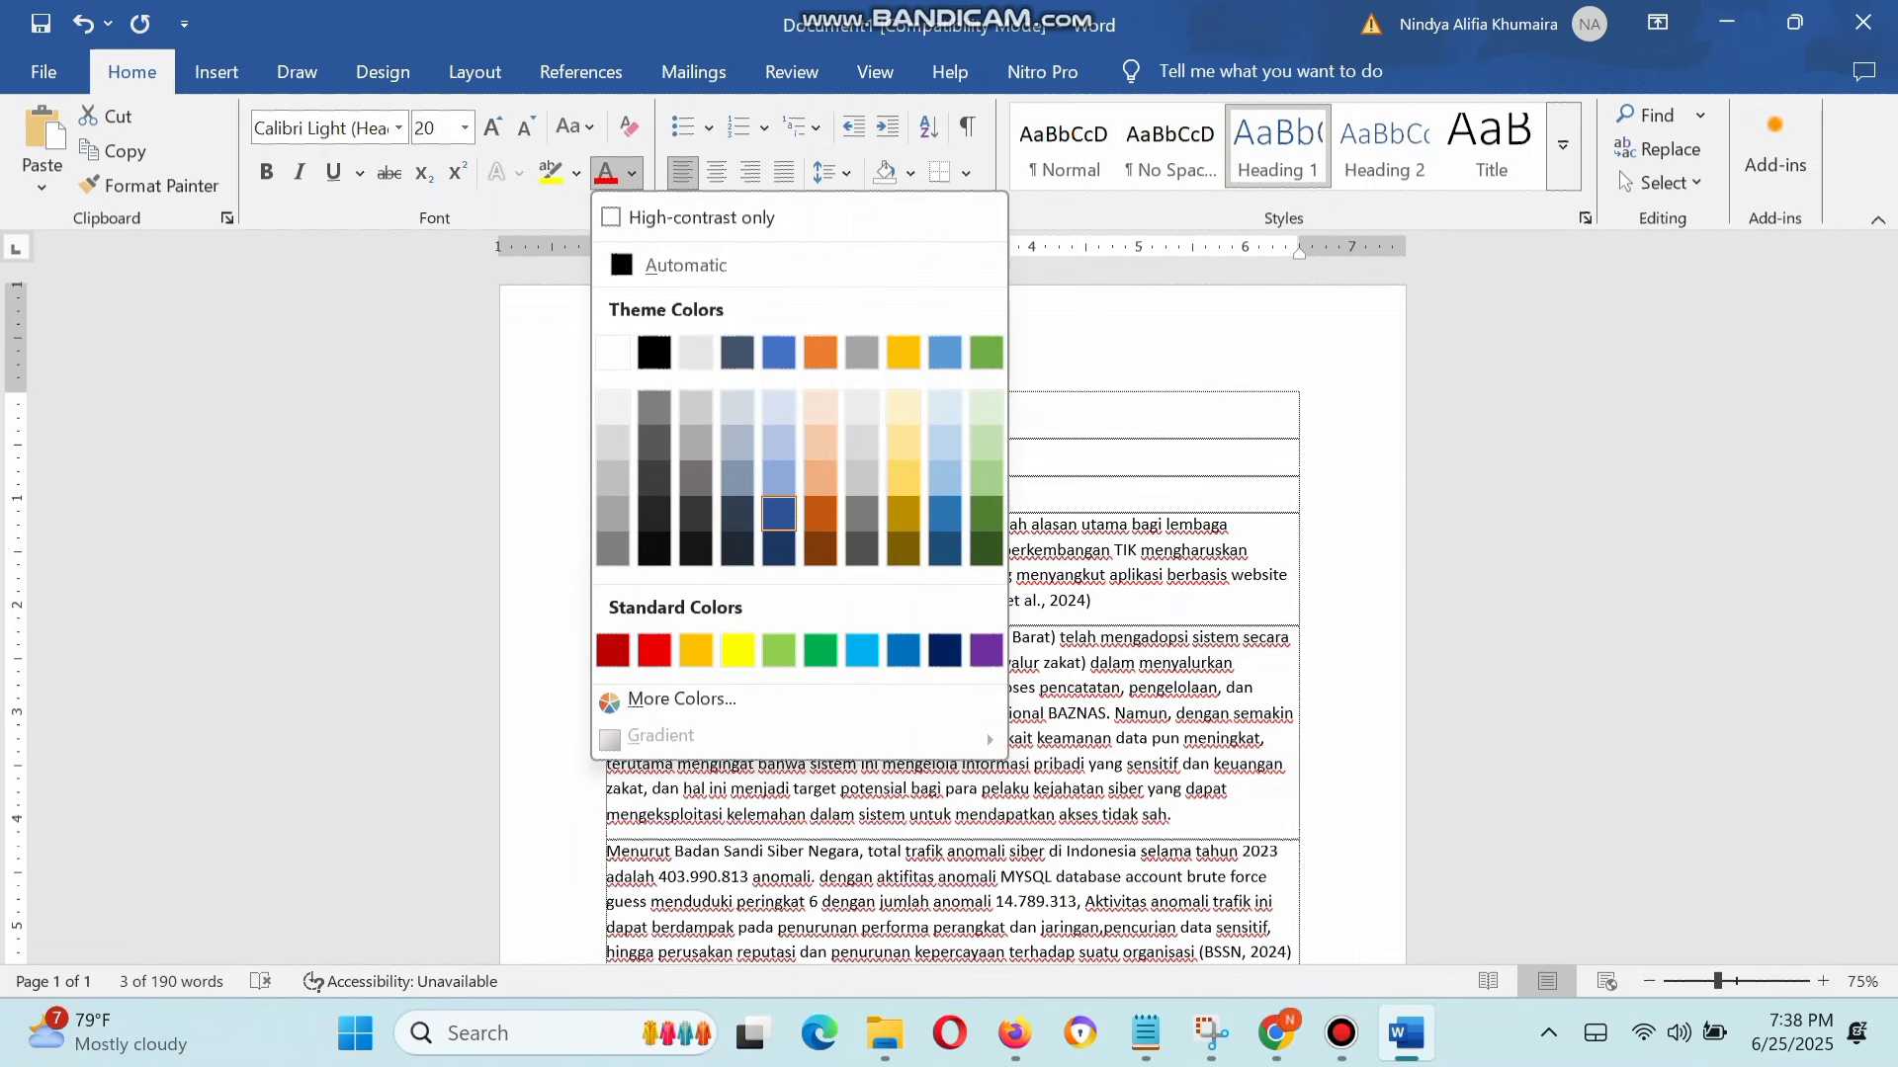
pyautogui.click(686, 265)
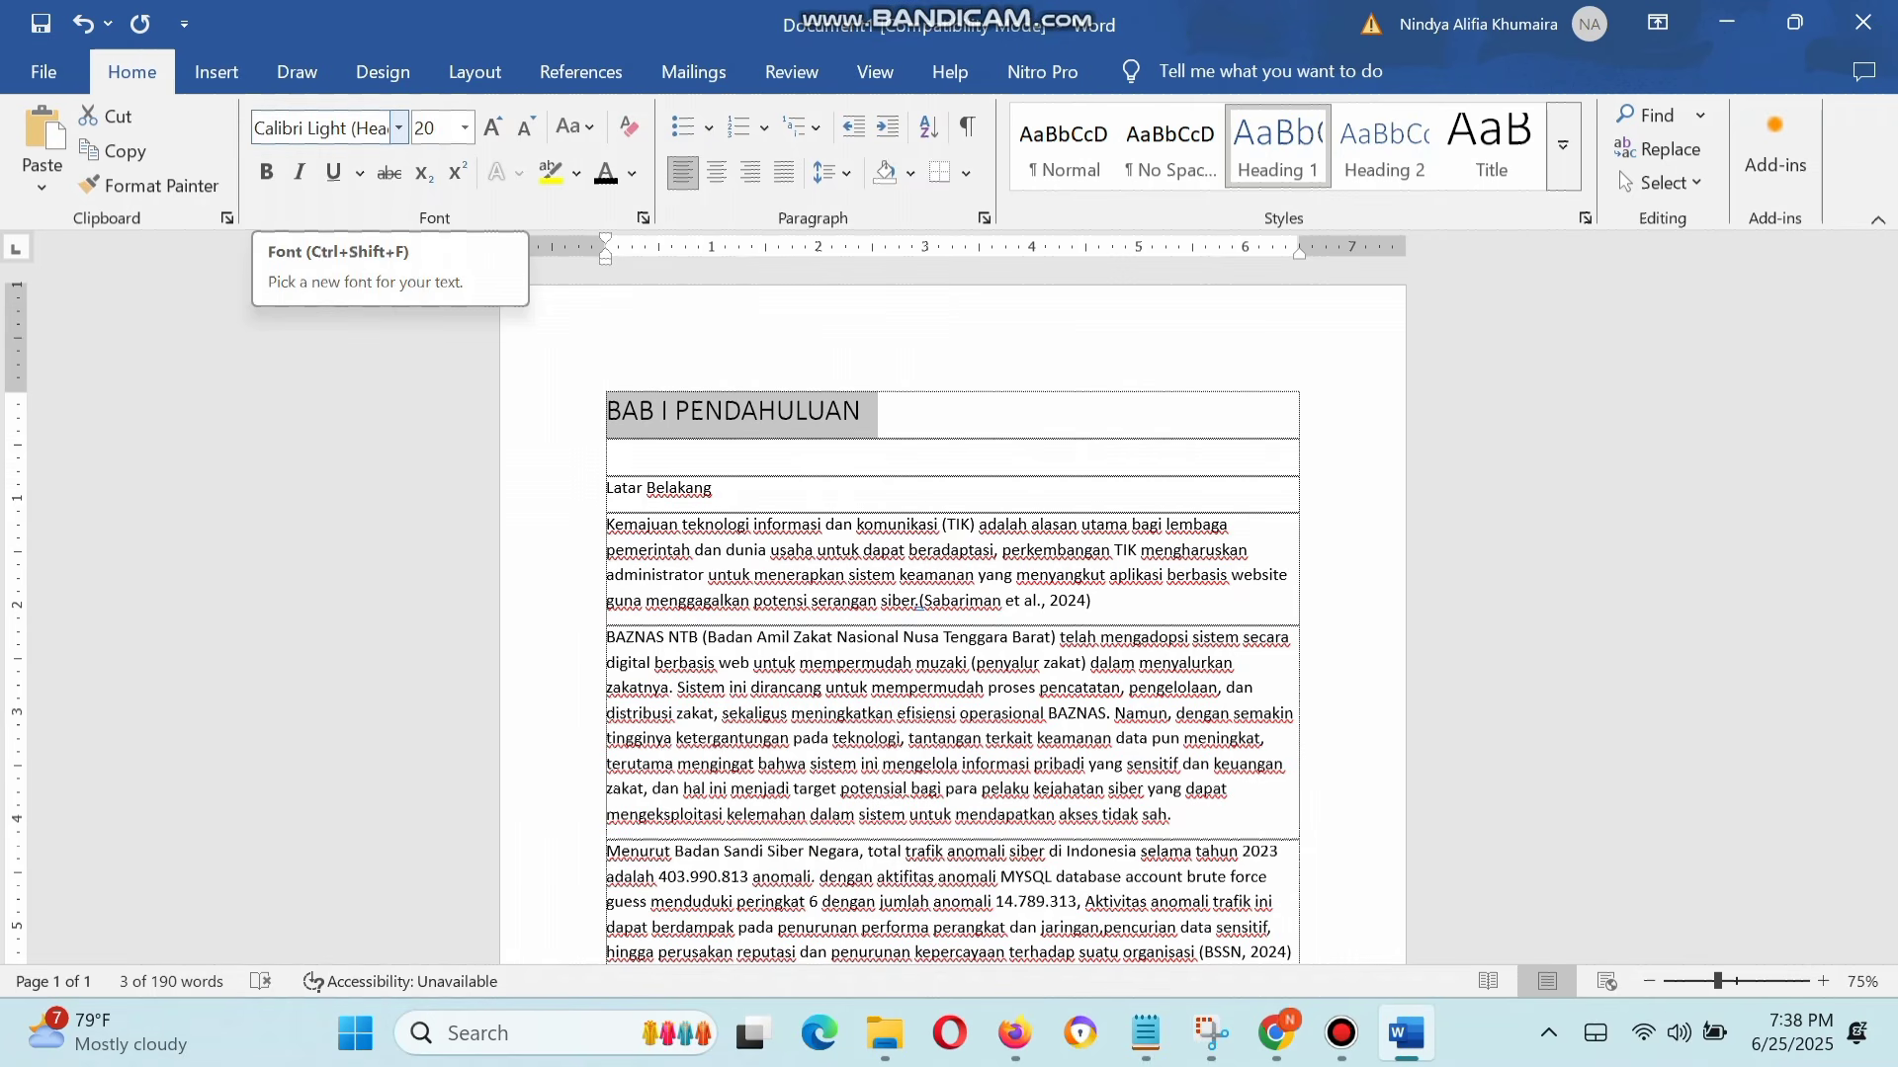
pyautogui.click(321, 127)
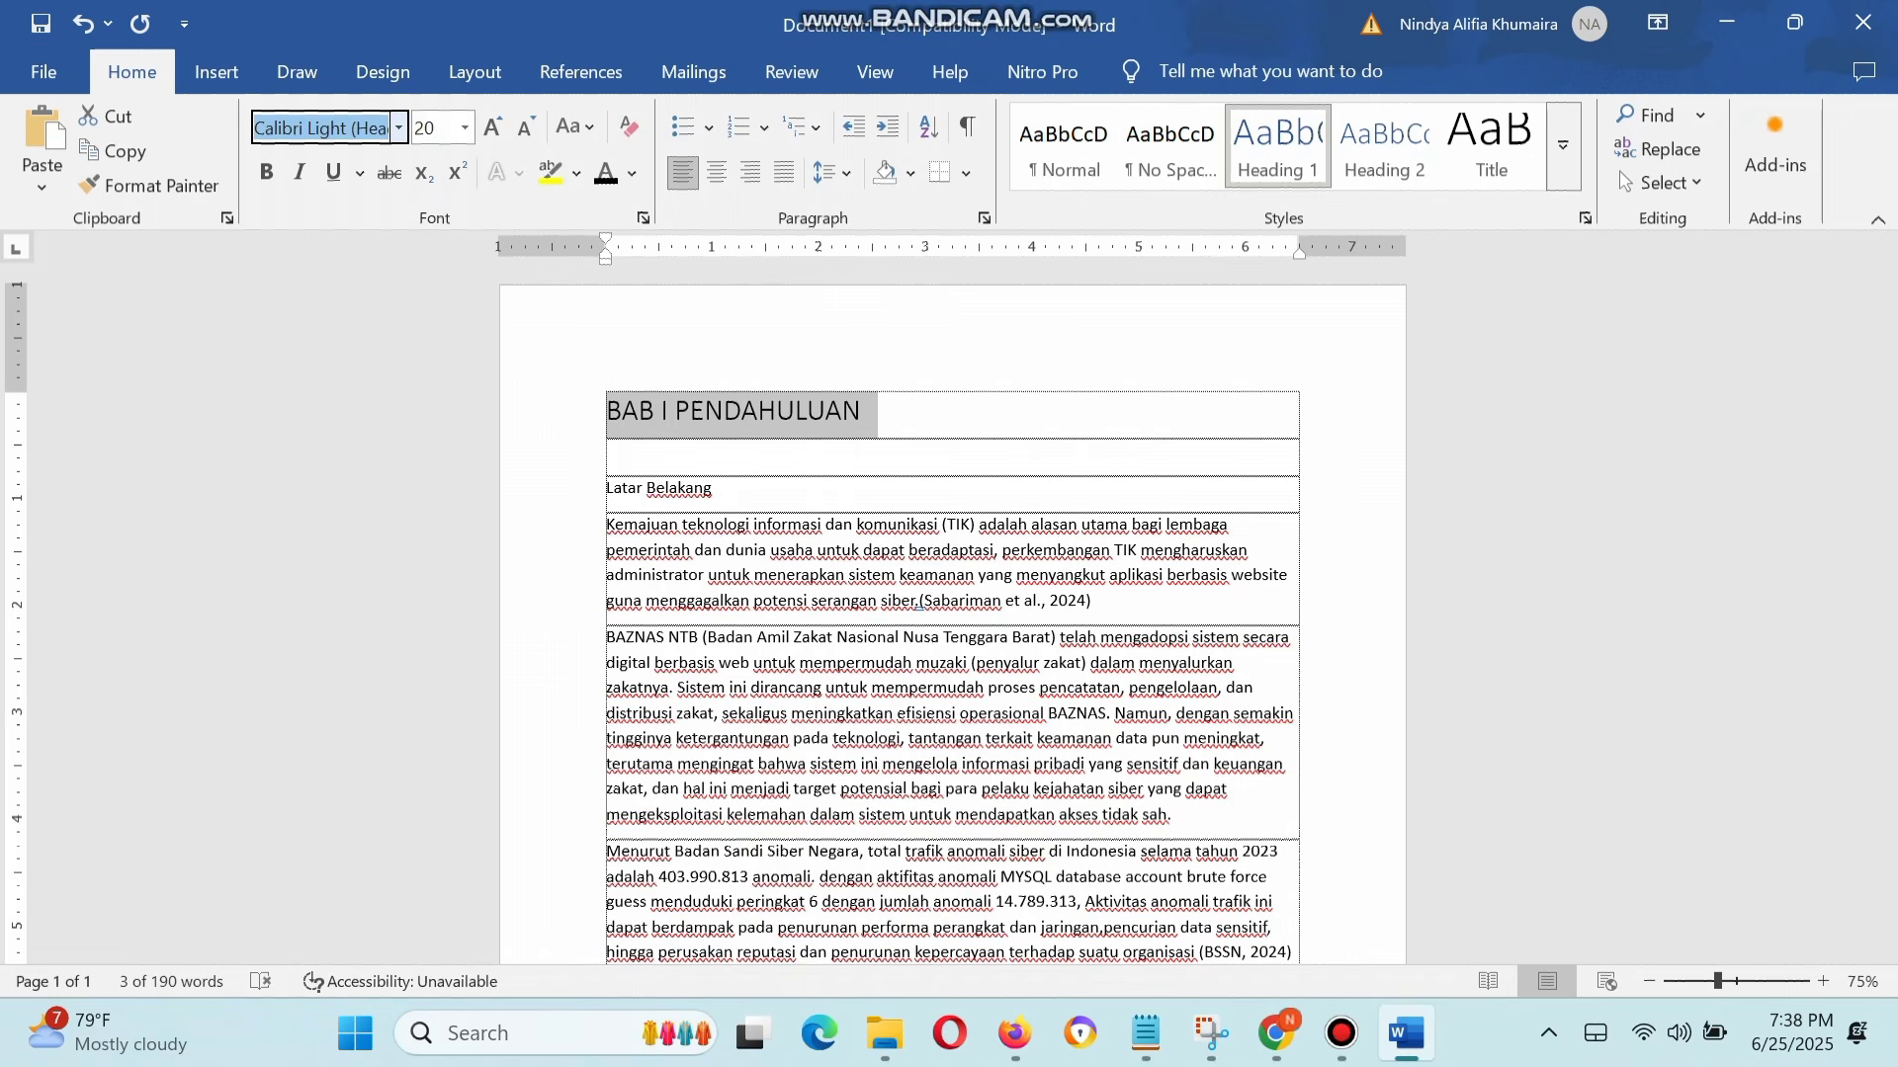
pyautogui.click(398, 128)
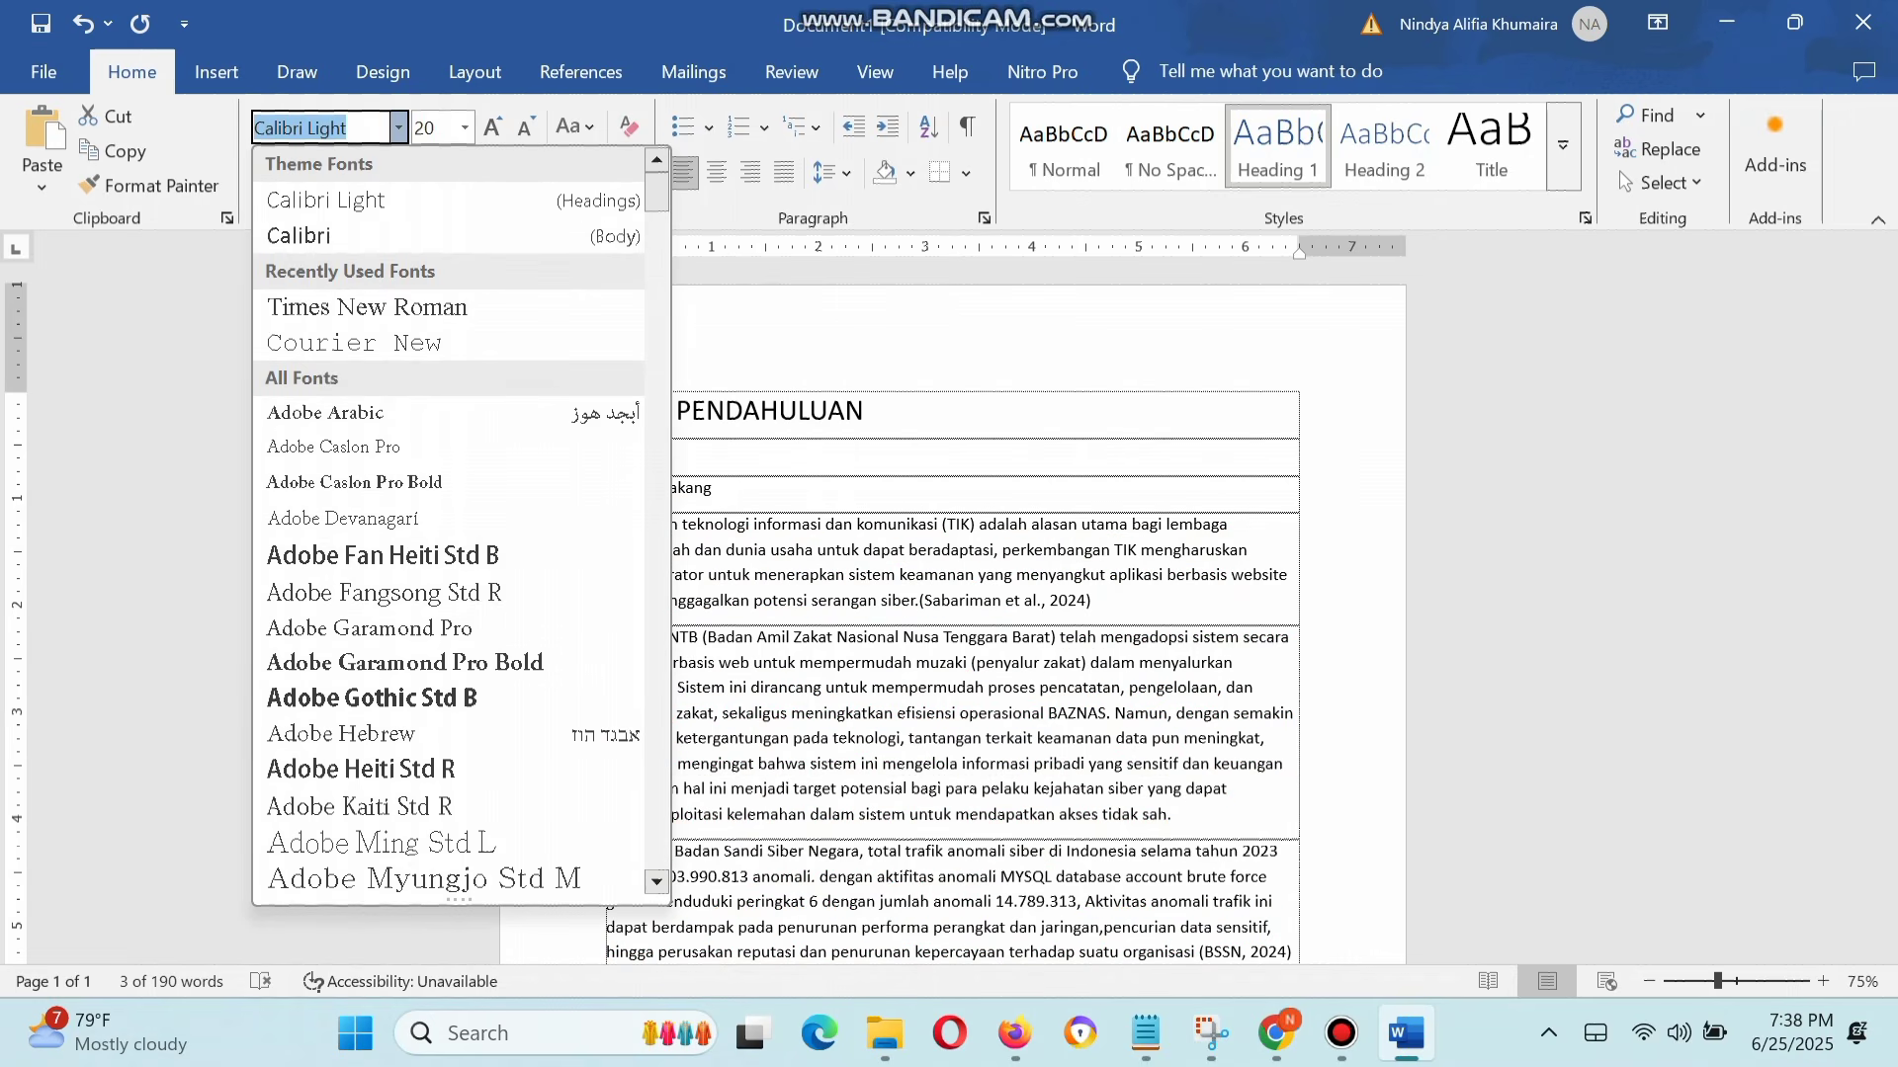
pyautogui.scroll(-2, 461, 524)
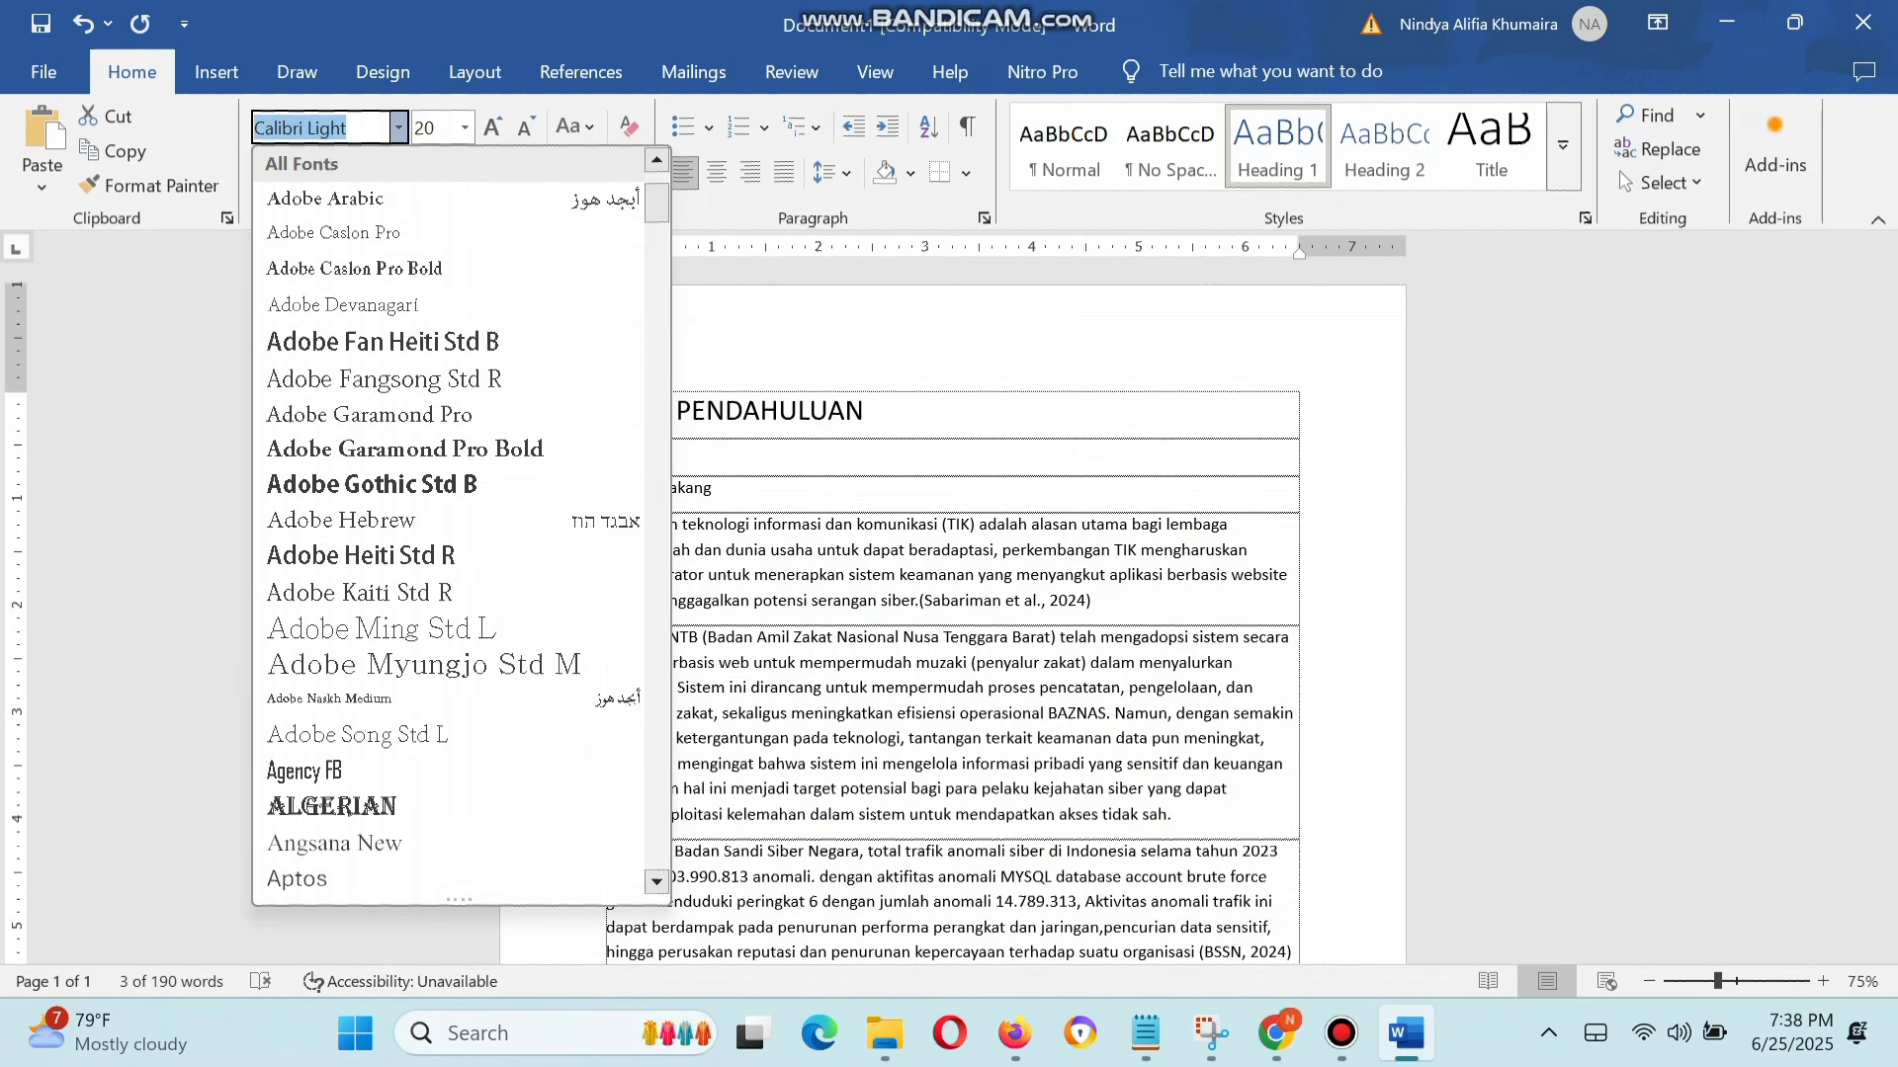
pyautogui.scroll(2, 460, 524)
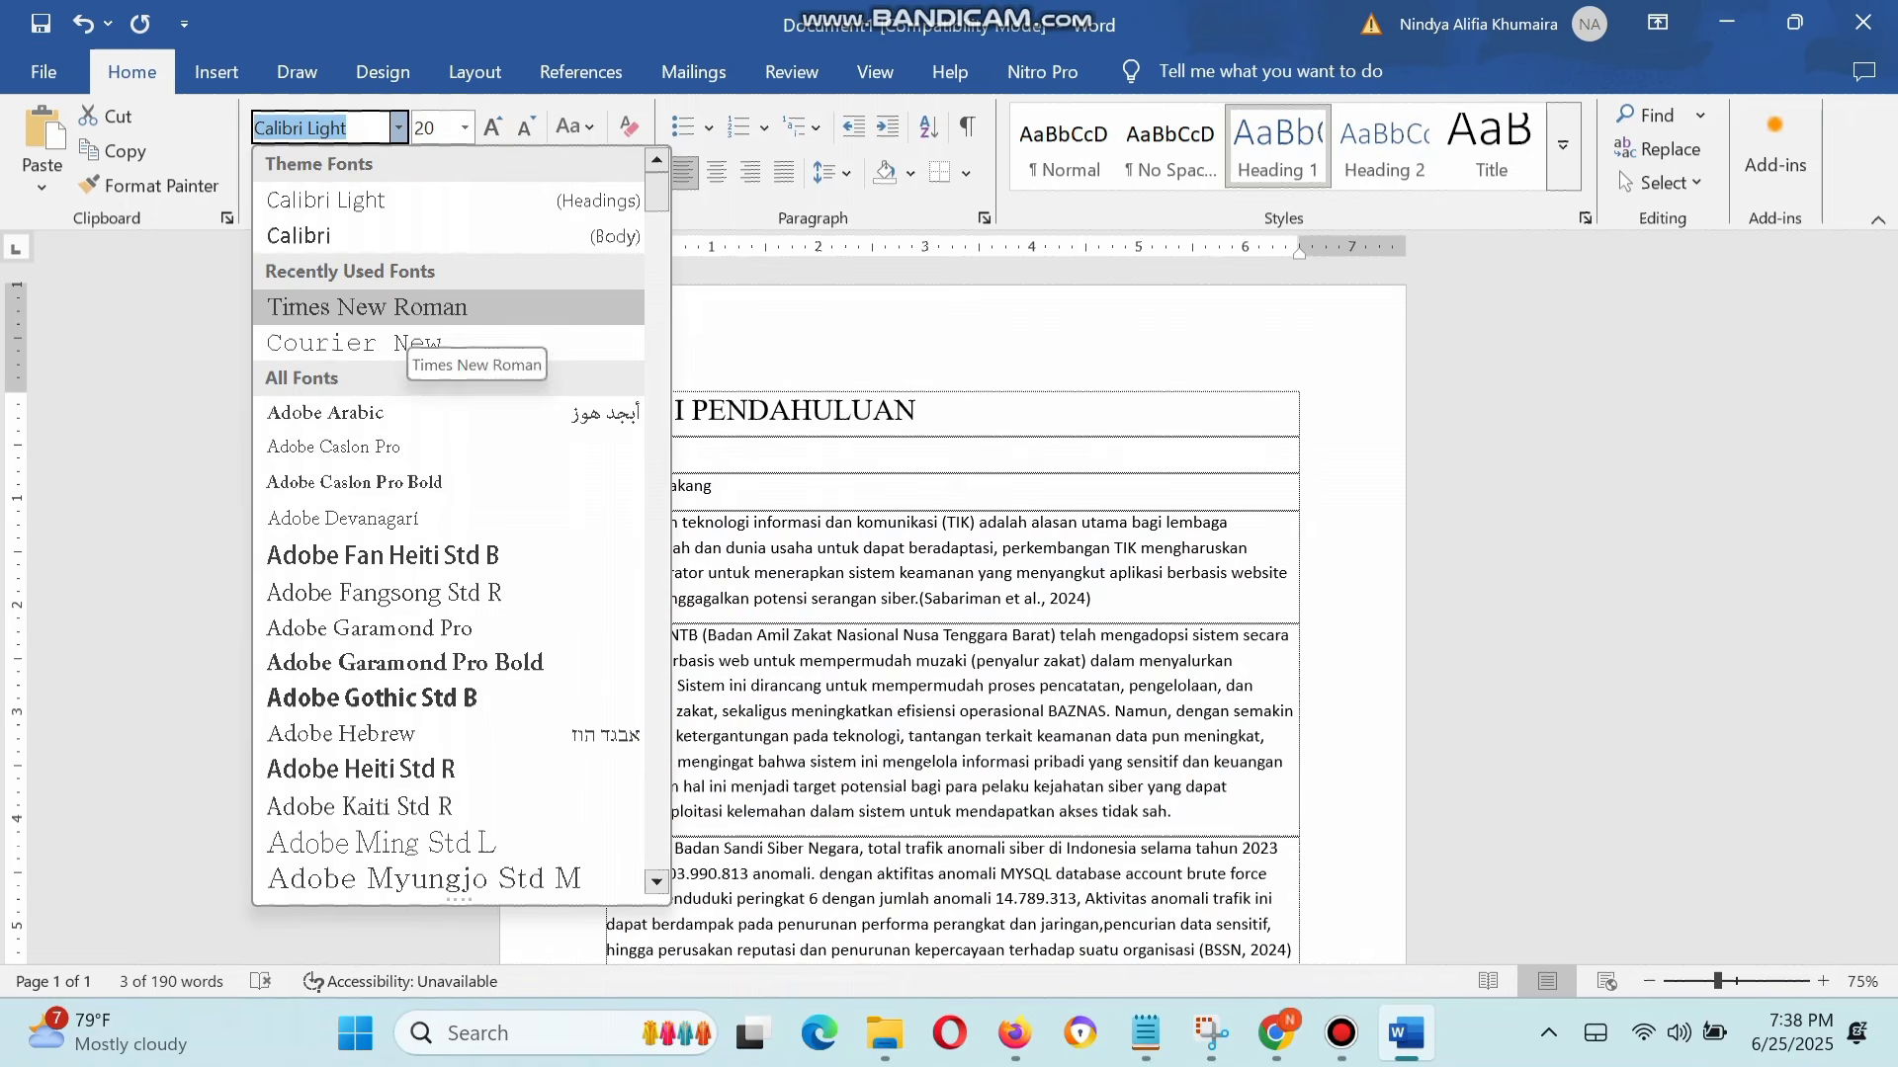
pyautogui.click(415, 311)
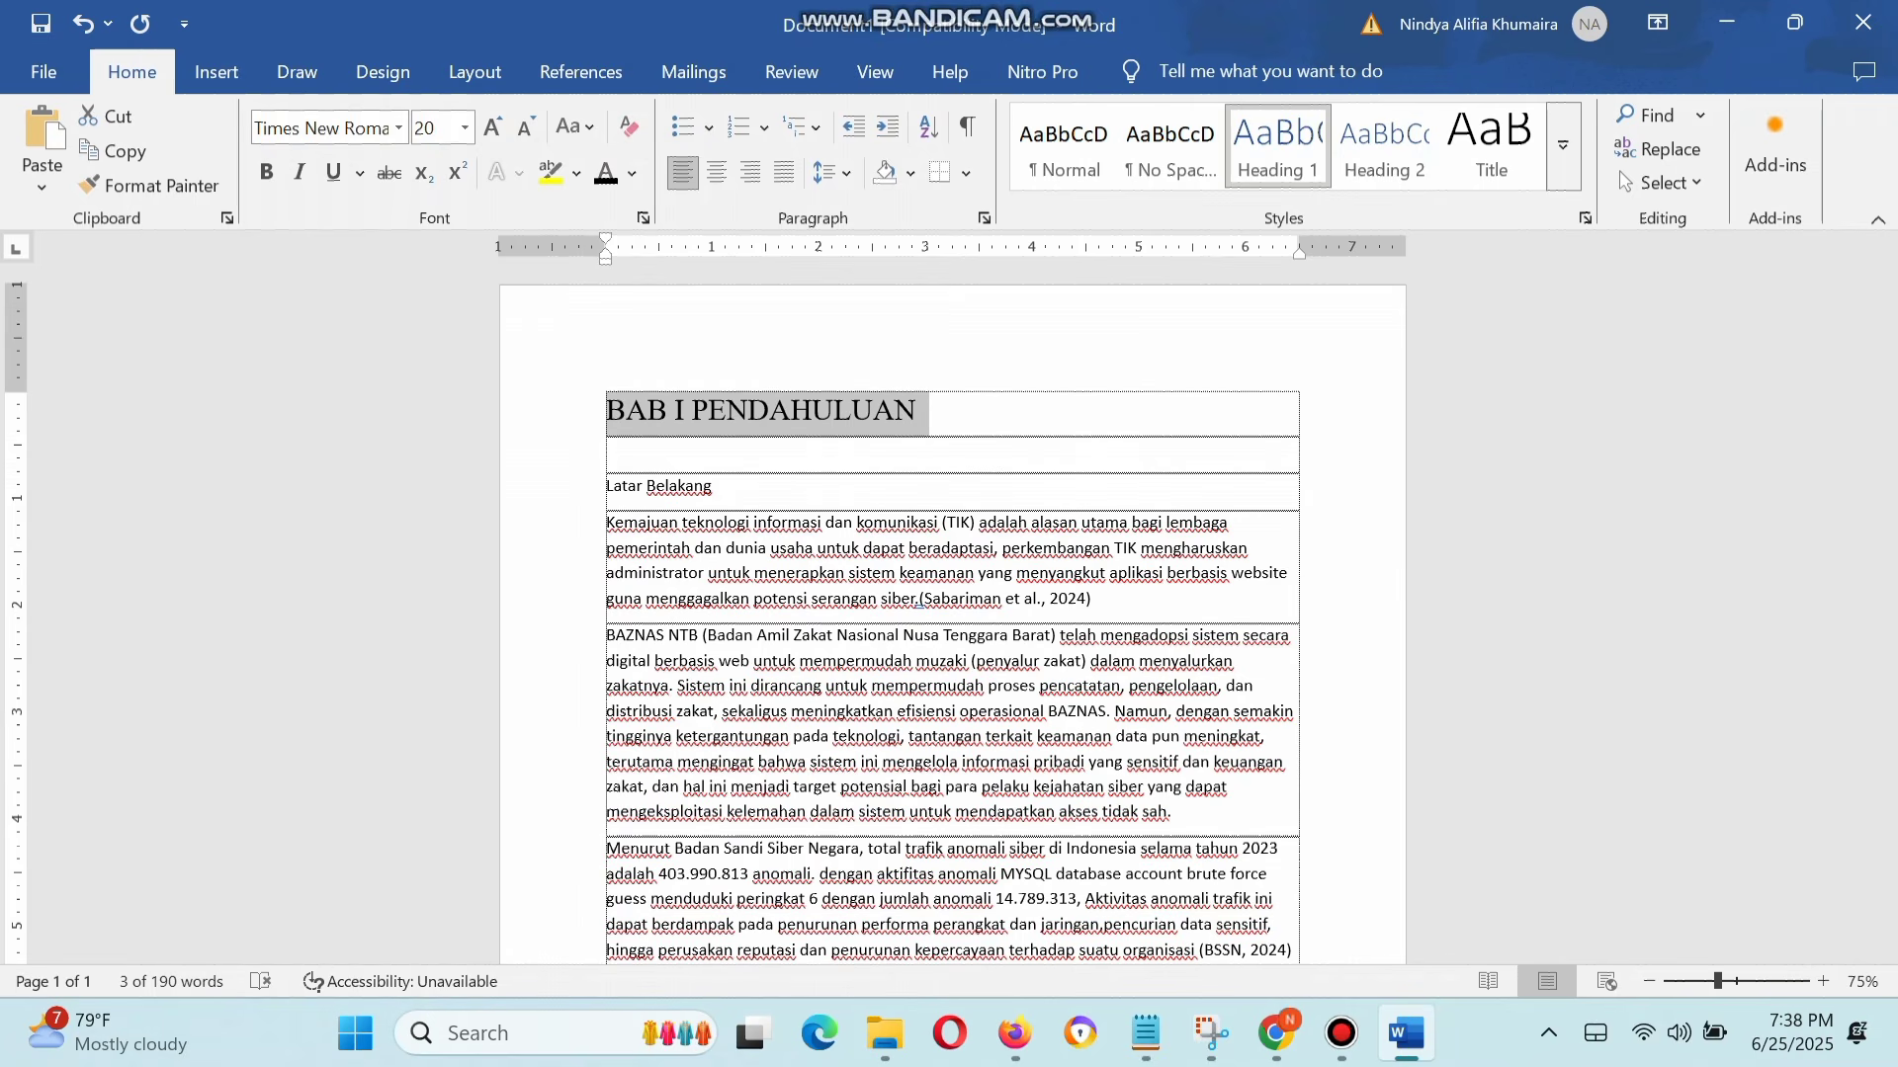
# Step: Format the "BAB I PENDAHULUAN" title as bold, 14 pt and centered
pyautogui.hotkey('ctrl', 'b')
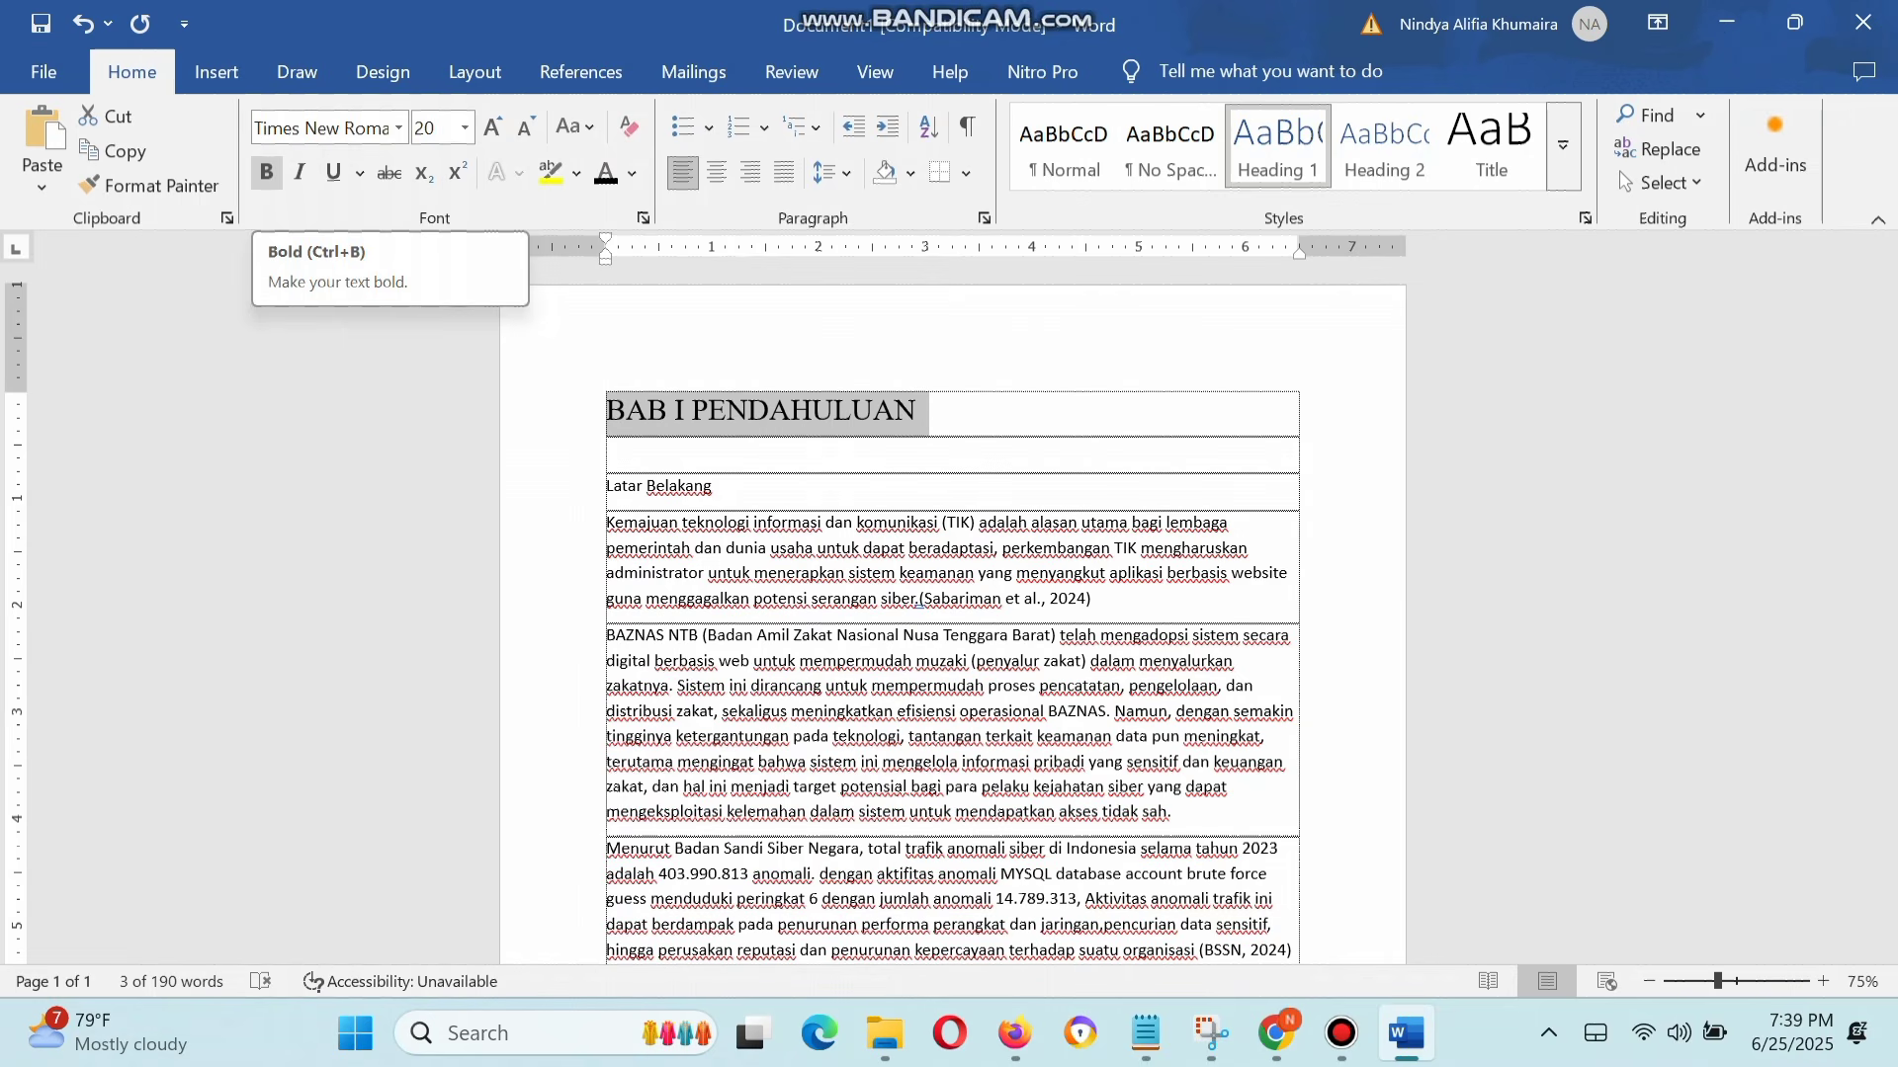
pyautogui.click(266, 172)
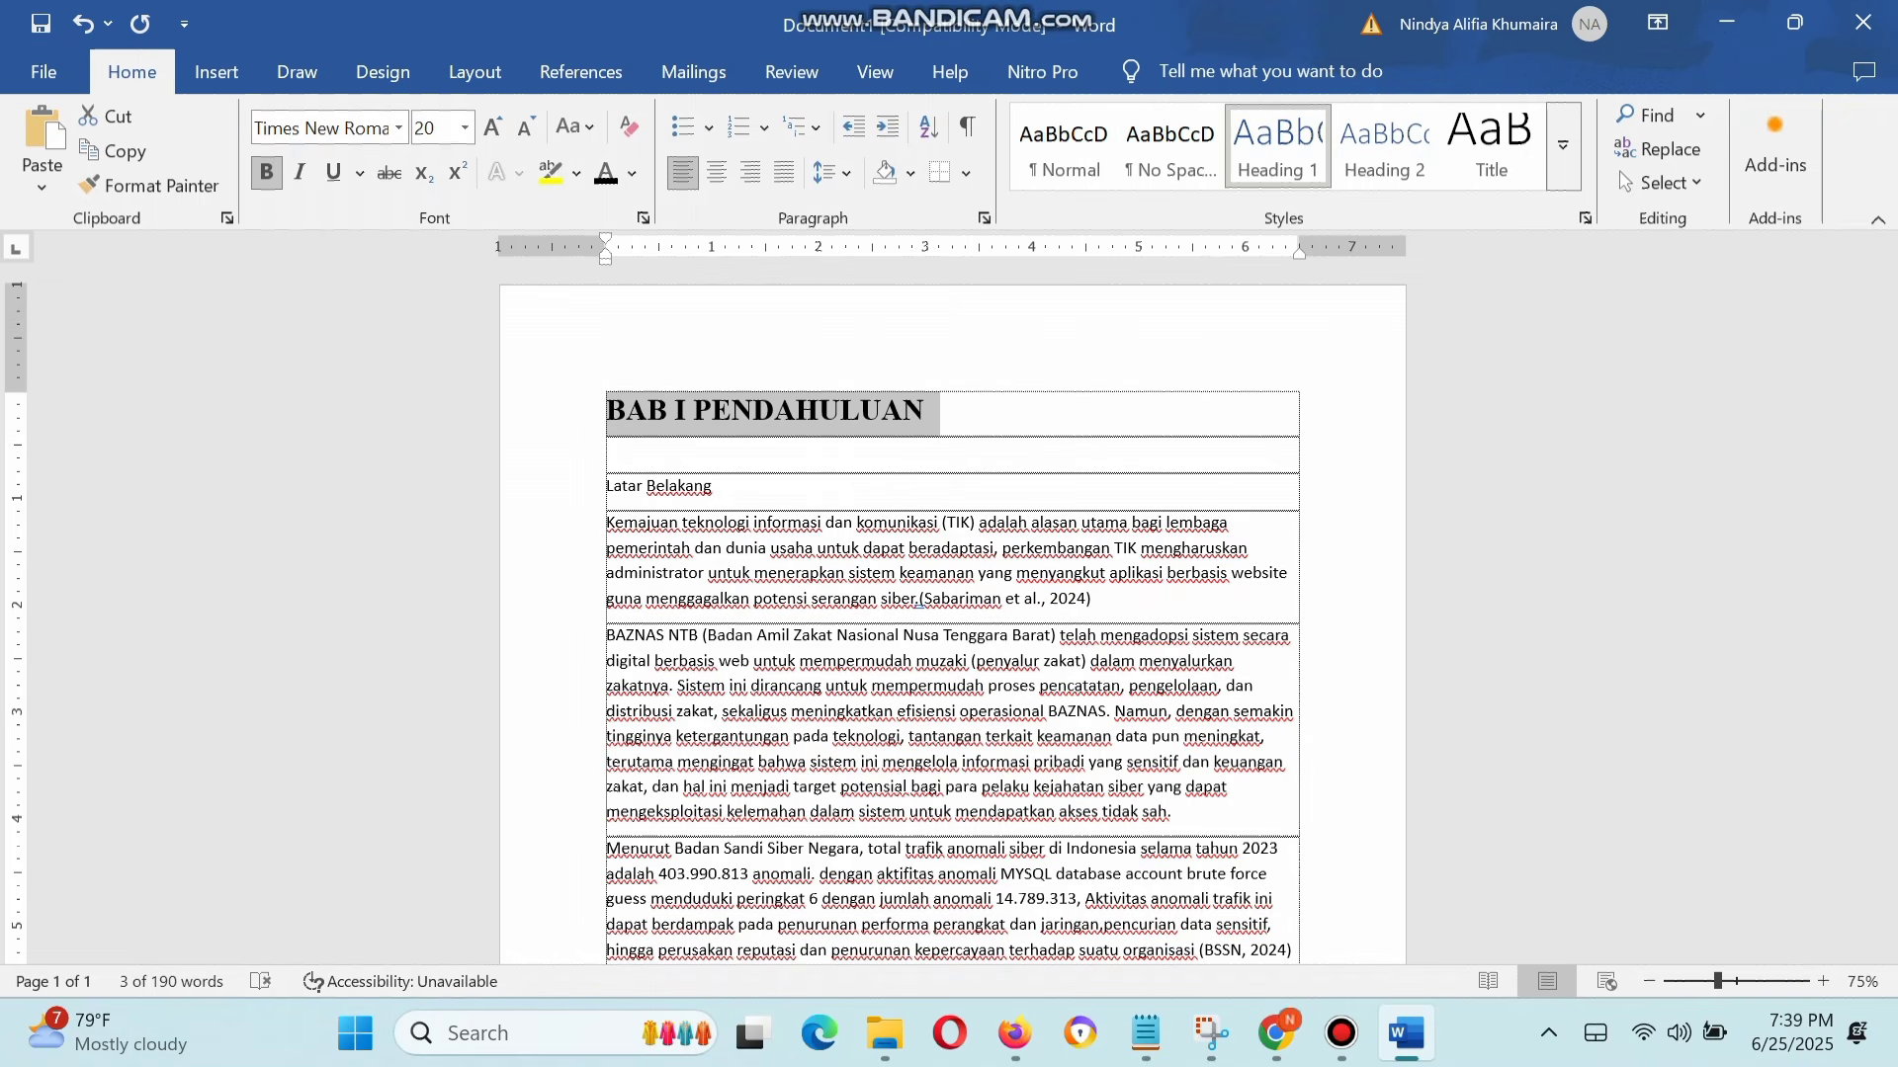
pyautogui.click(464, 127)
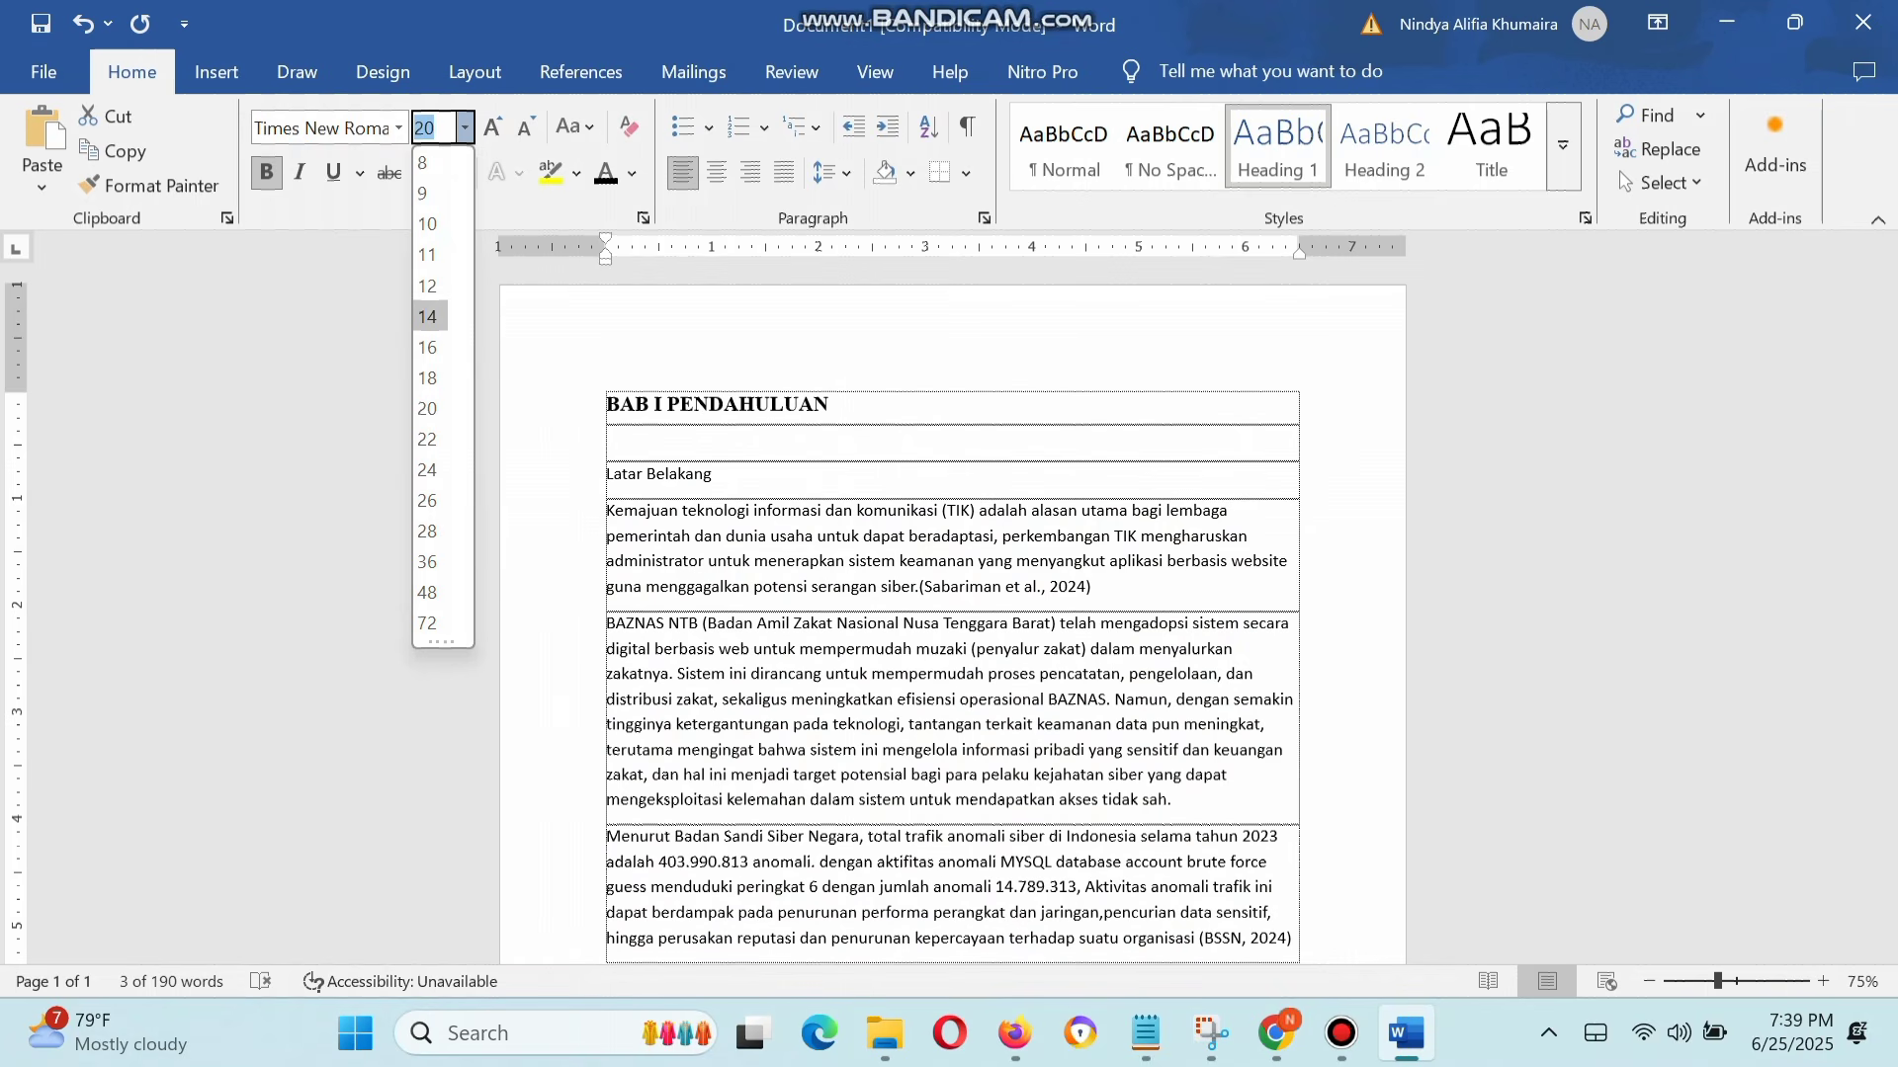
pyautogui.click(427, 317)
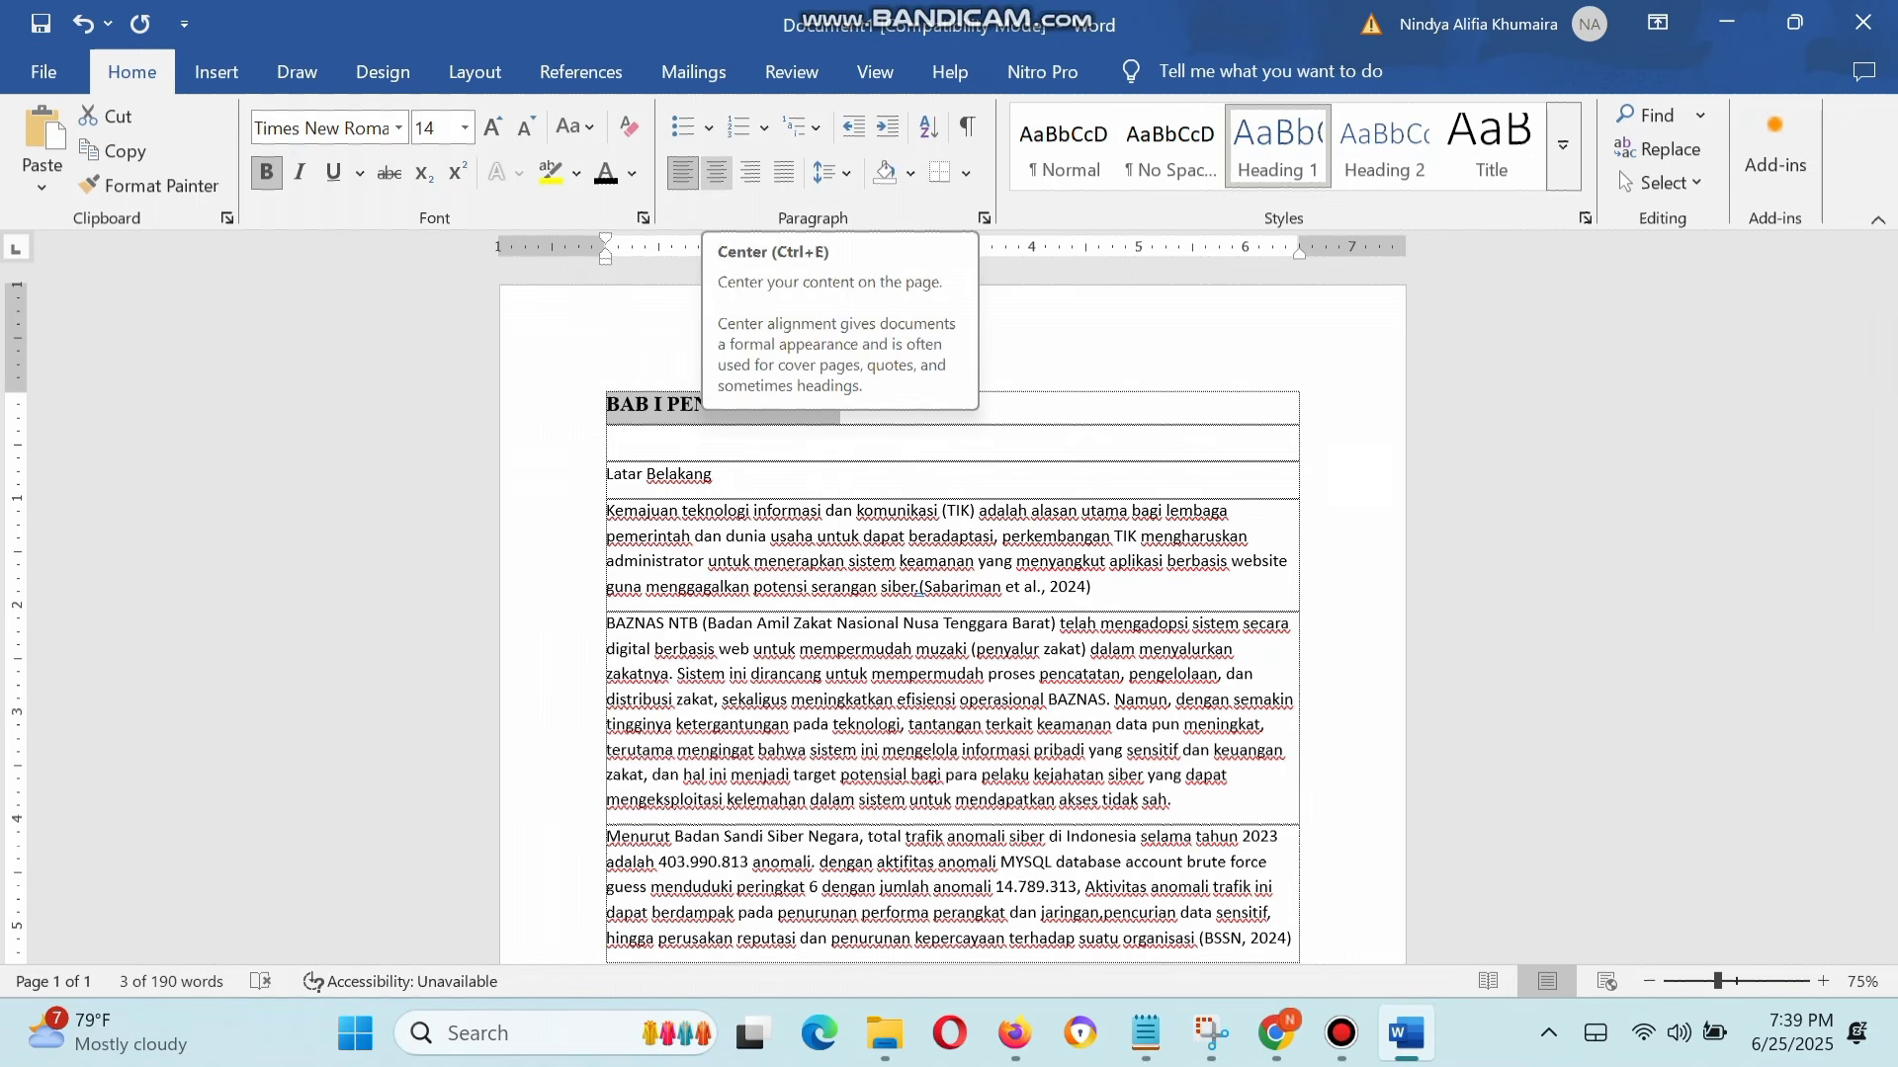
pyautogui.click(717, 173)
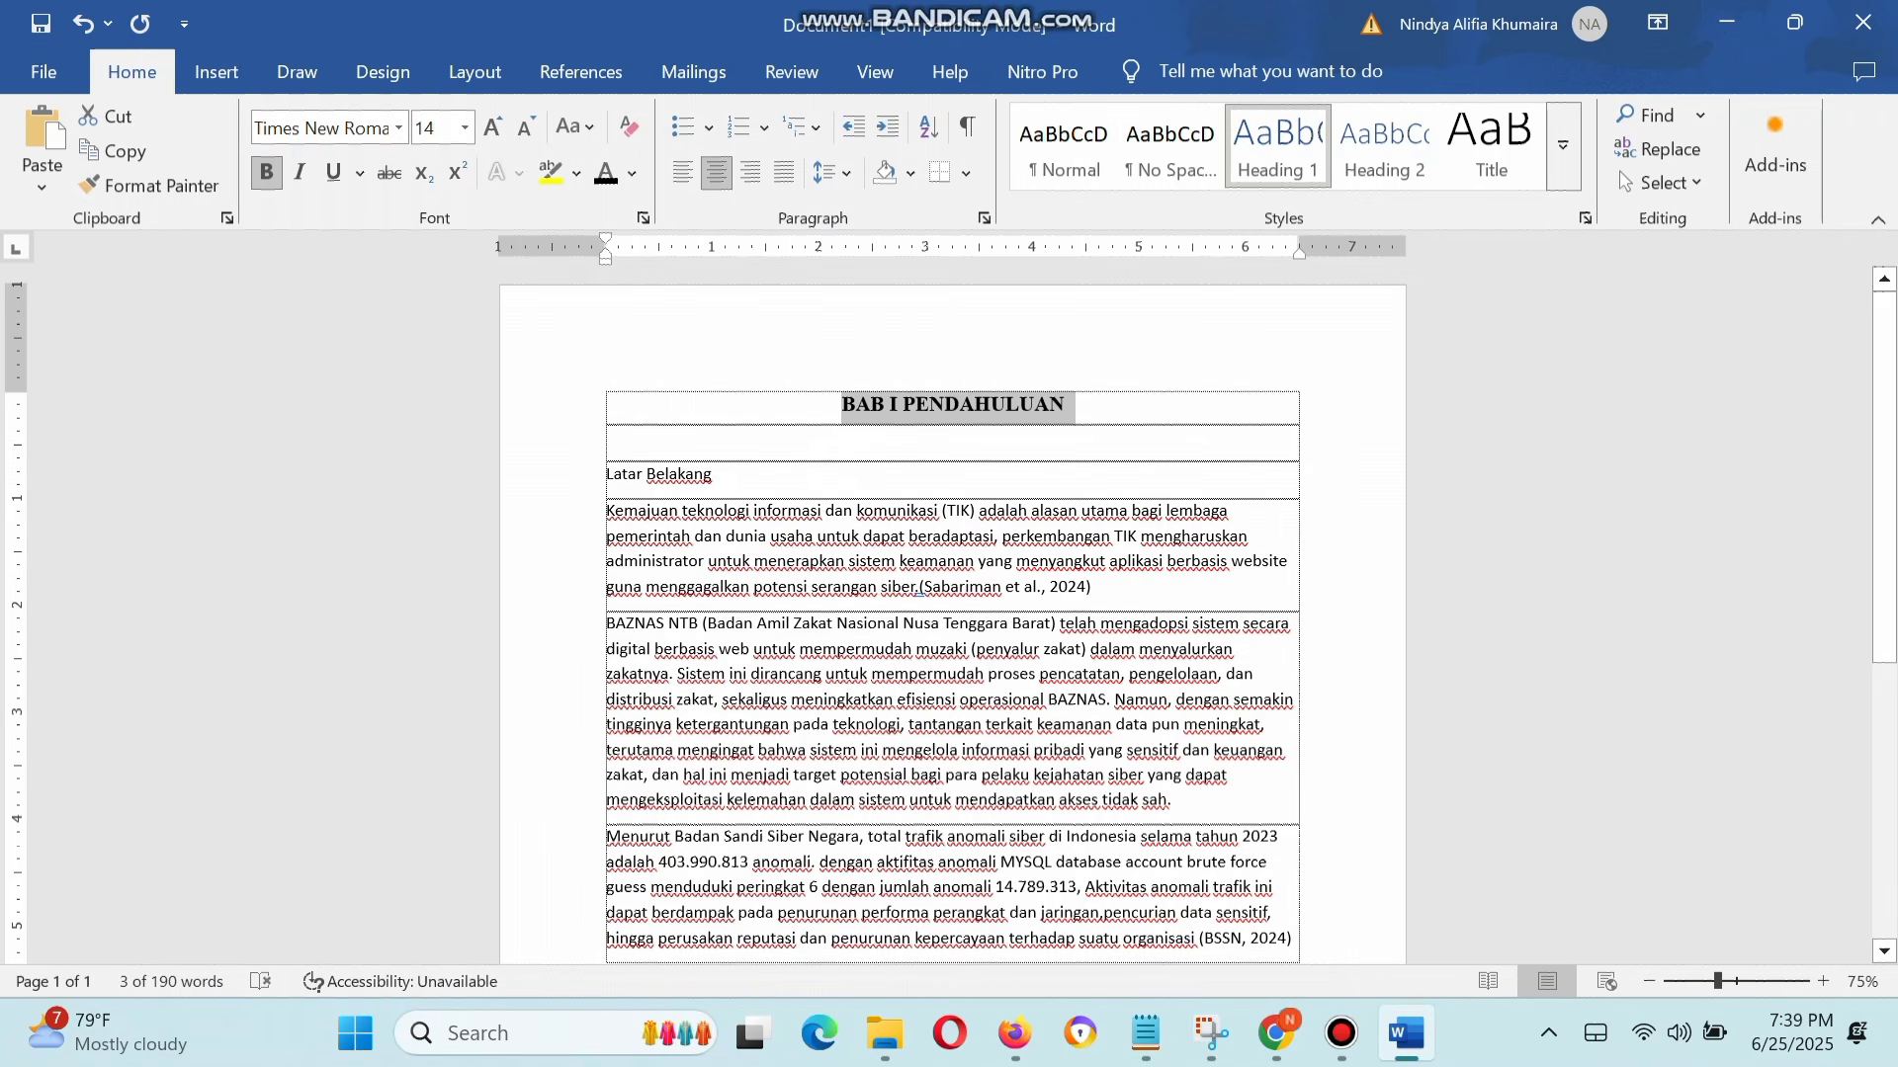
# Step: Apply the Heading 2 style to the "Latar Belakang" line and set its font color to Automatic
pyautogui.click(713, 474)
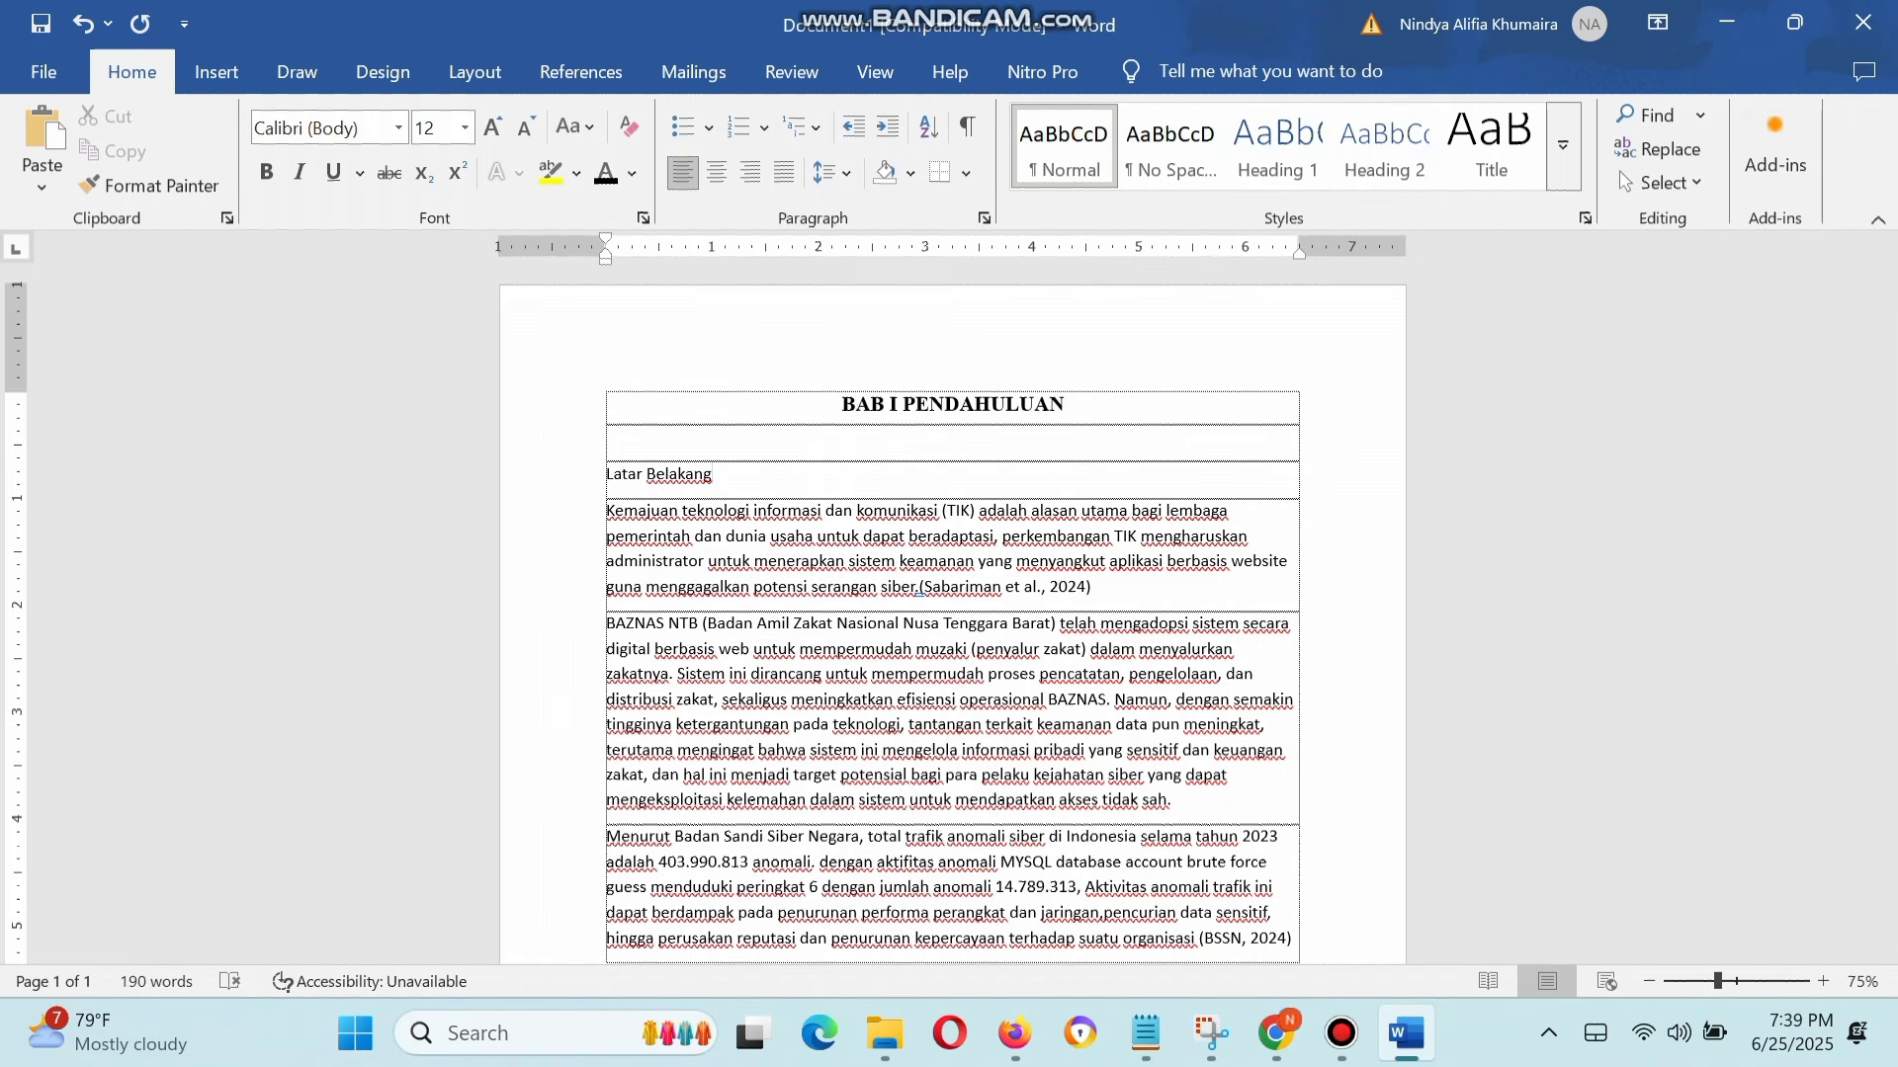
pyautogui.moveTo(715, 475); pyautogui.dragTo(605, 474)
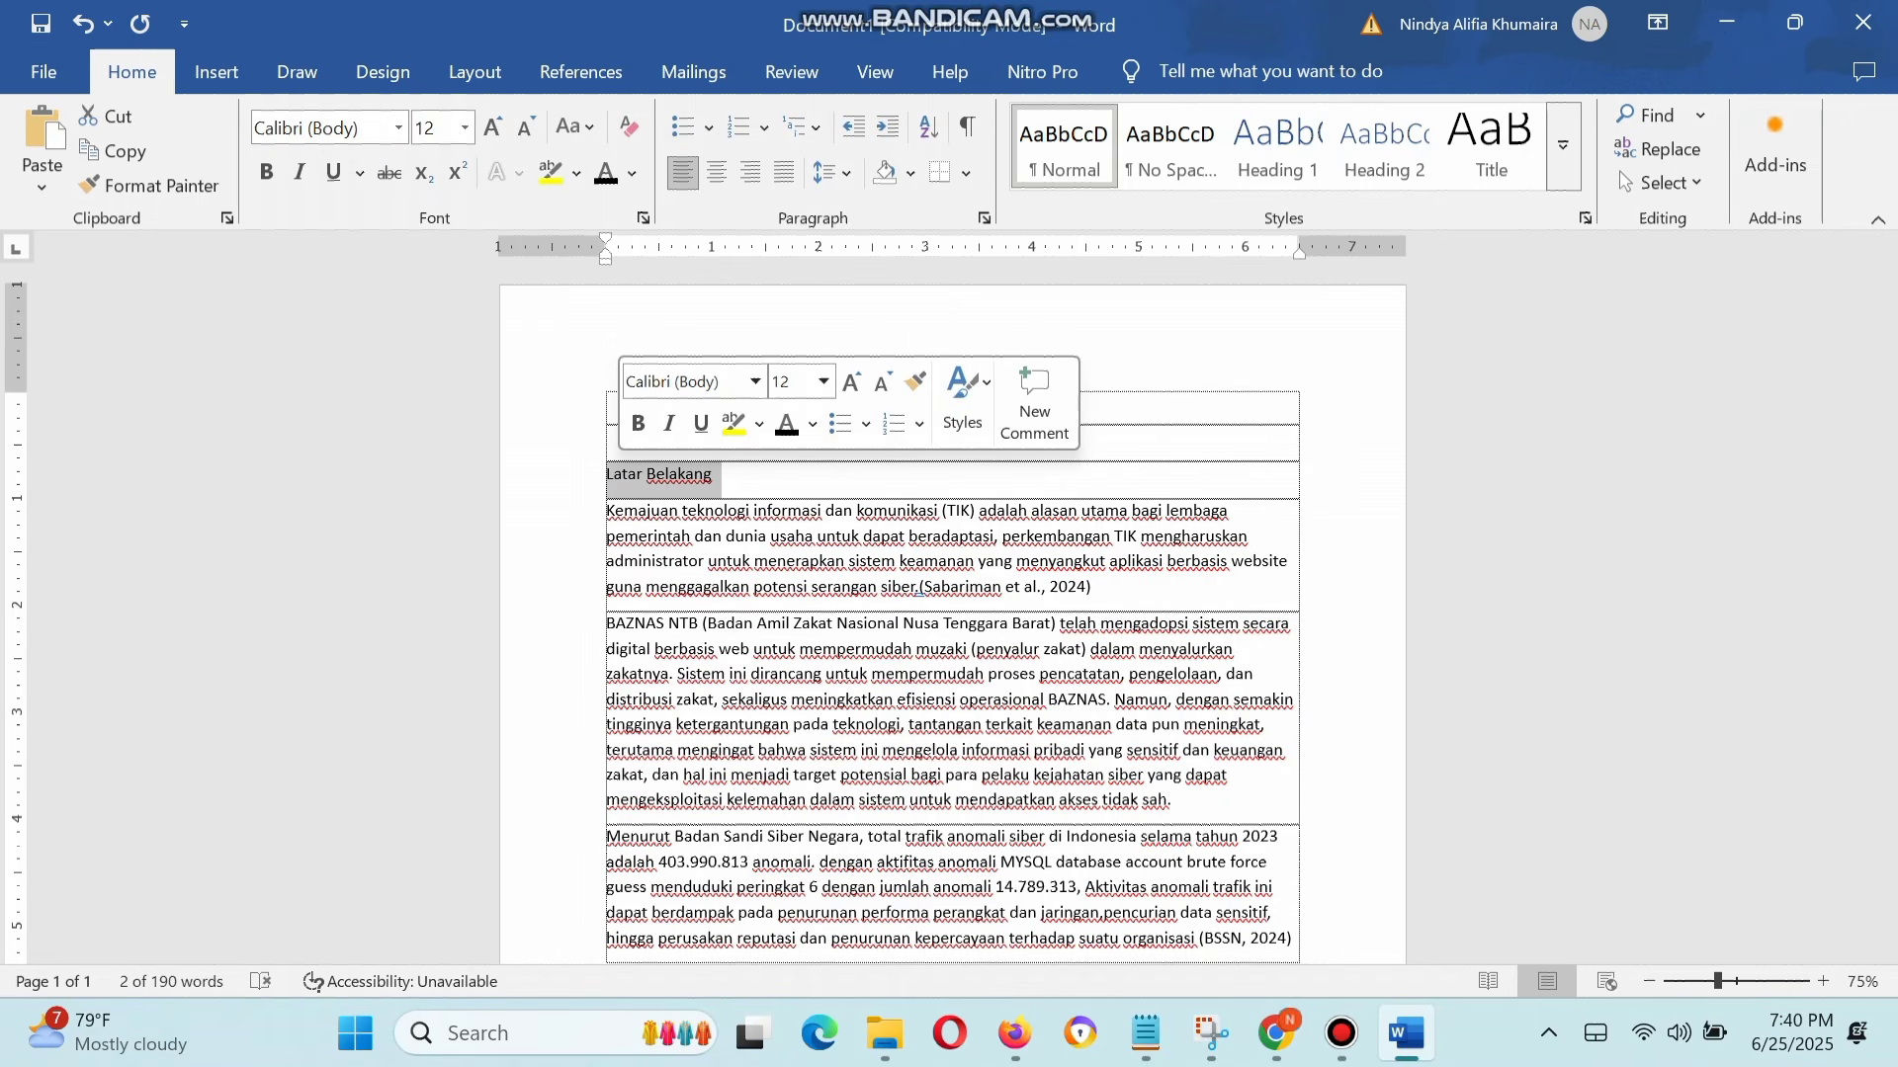
pyautogui.press('Right')
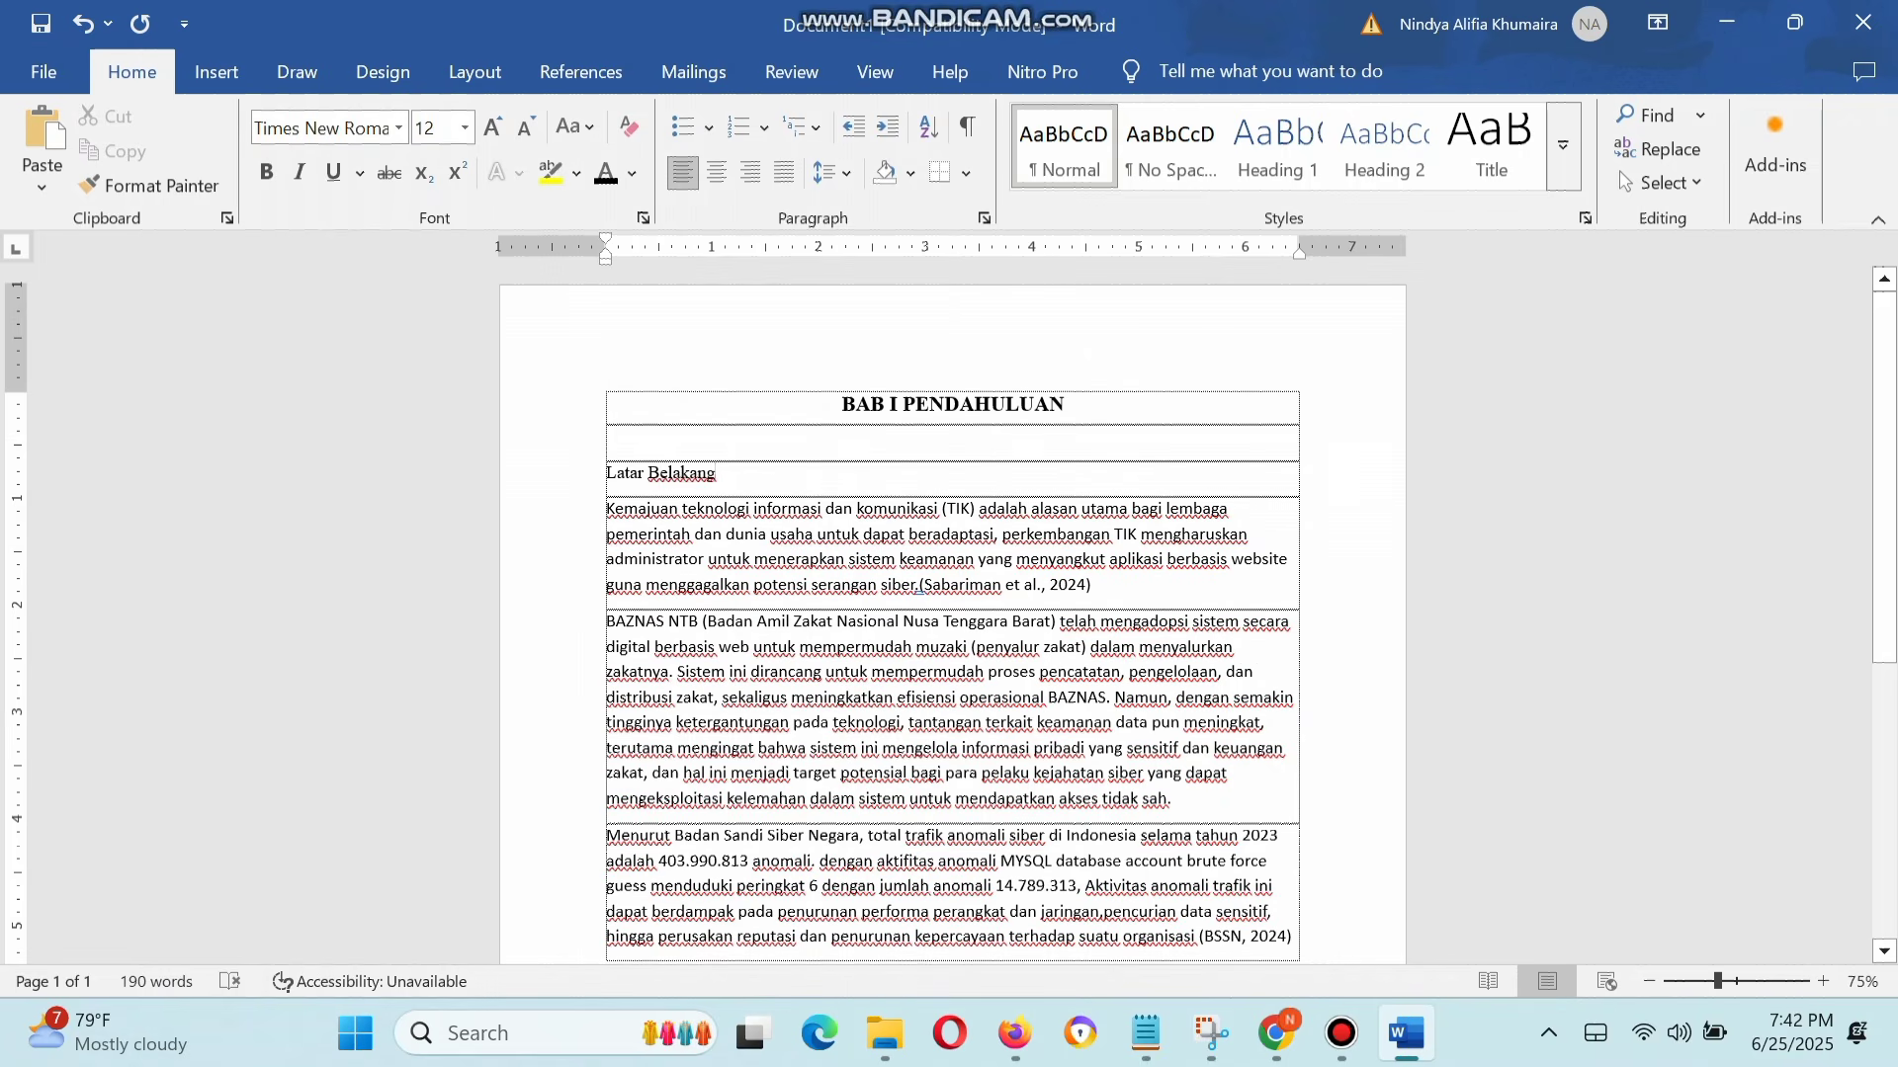
pyautogui.moveTo(722, 474); pyautogui.dragTo(606, 474)
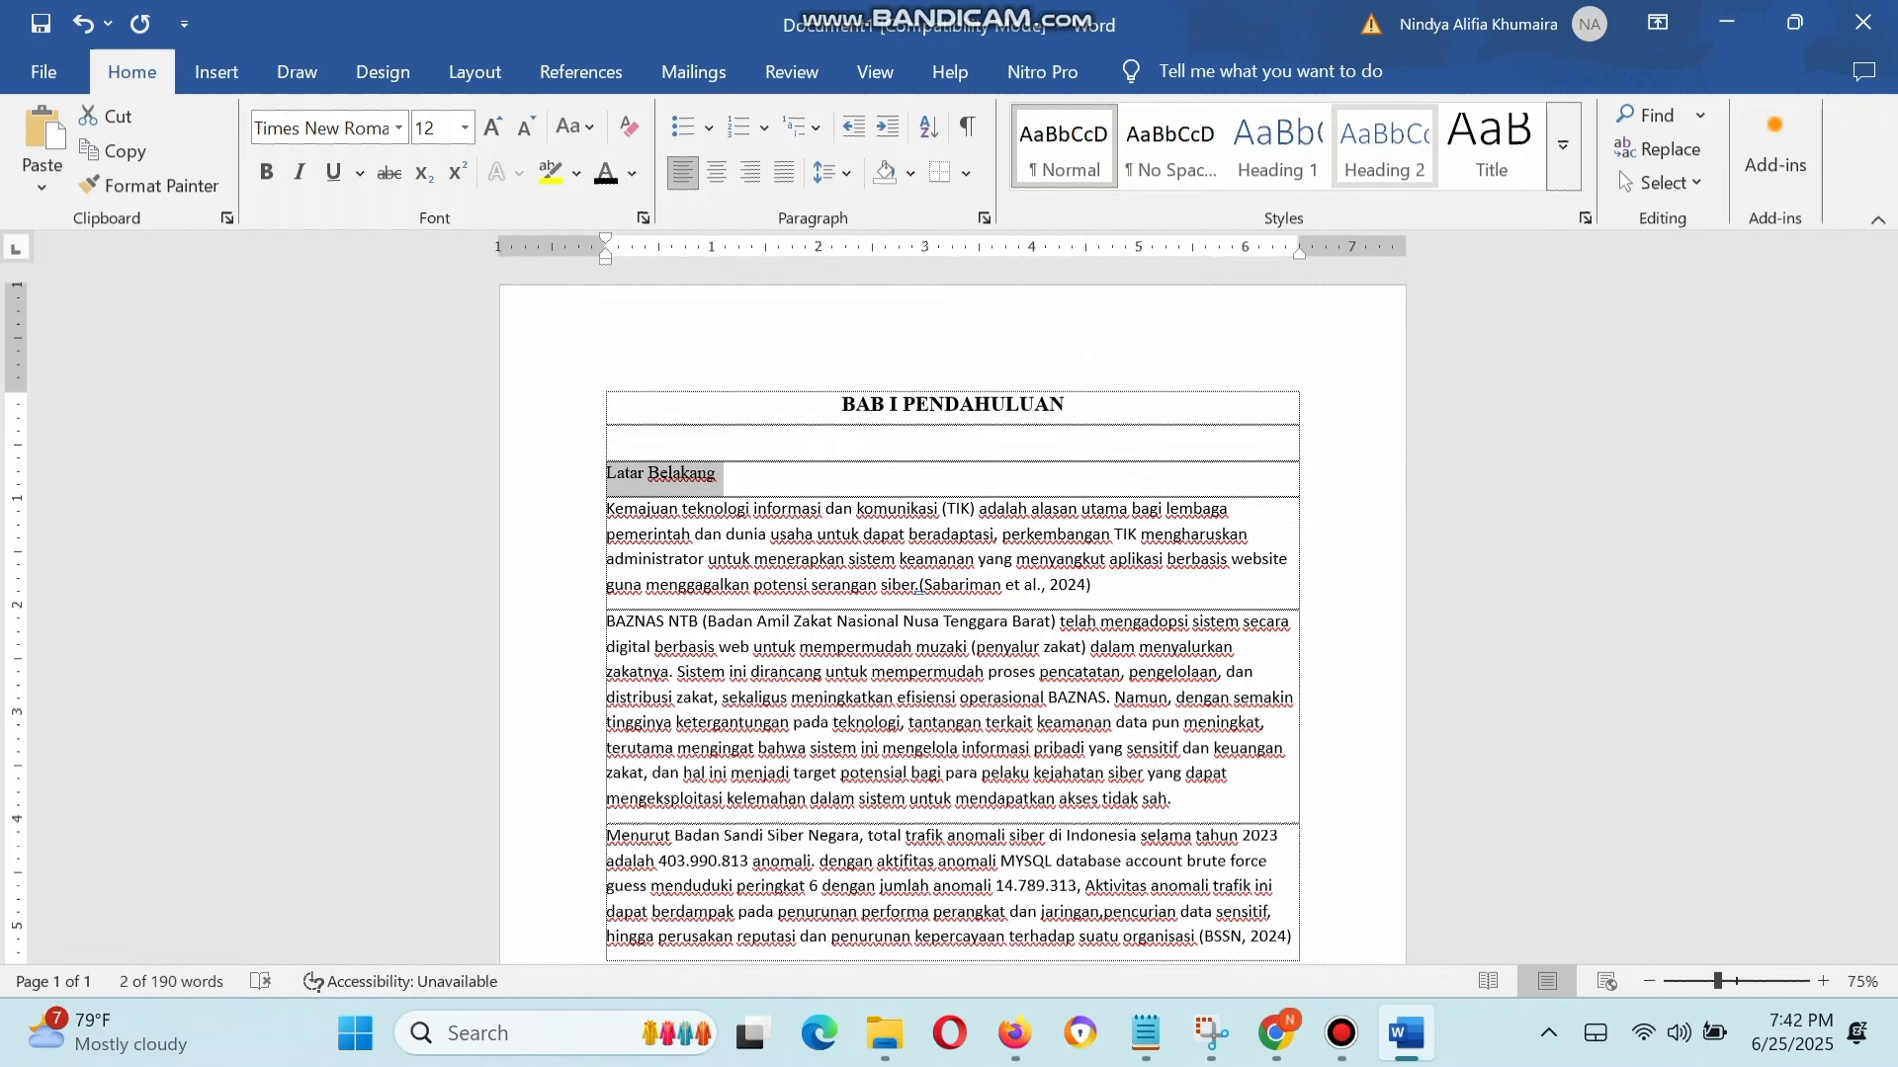
pyautogui.click(1384, 148)
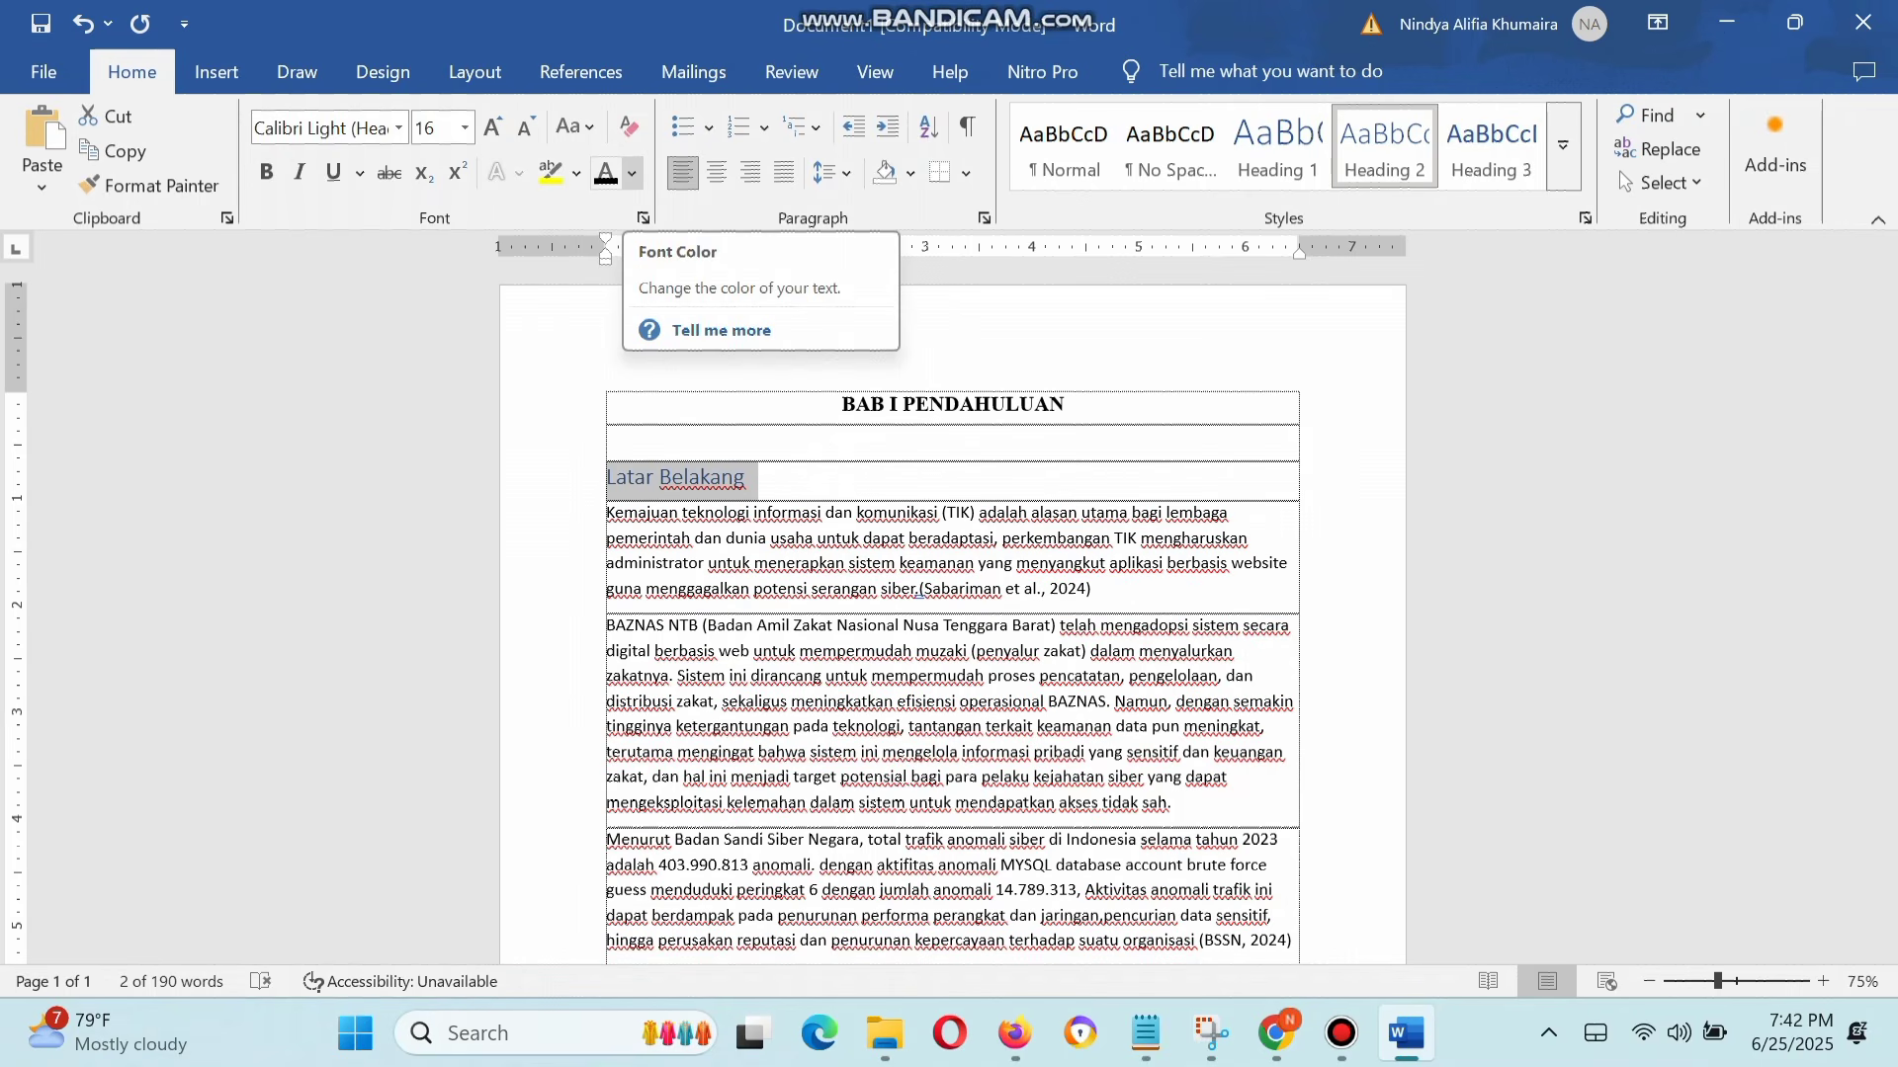
pyautogui.click(632, 174)
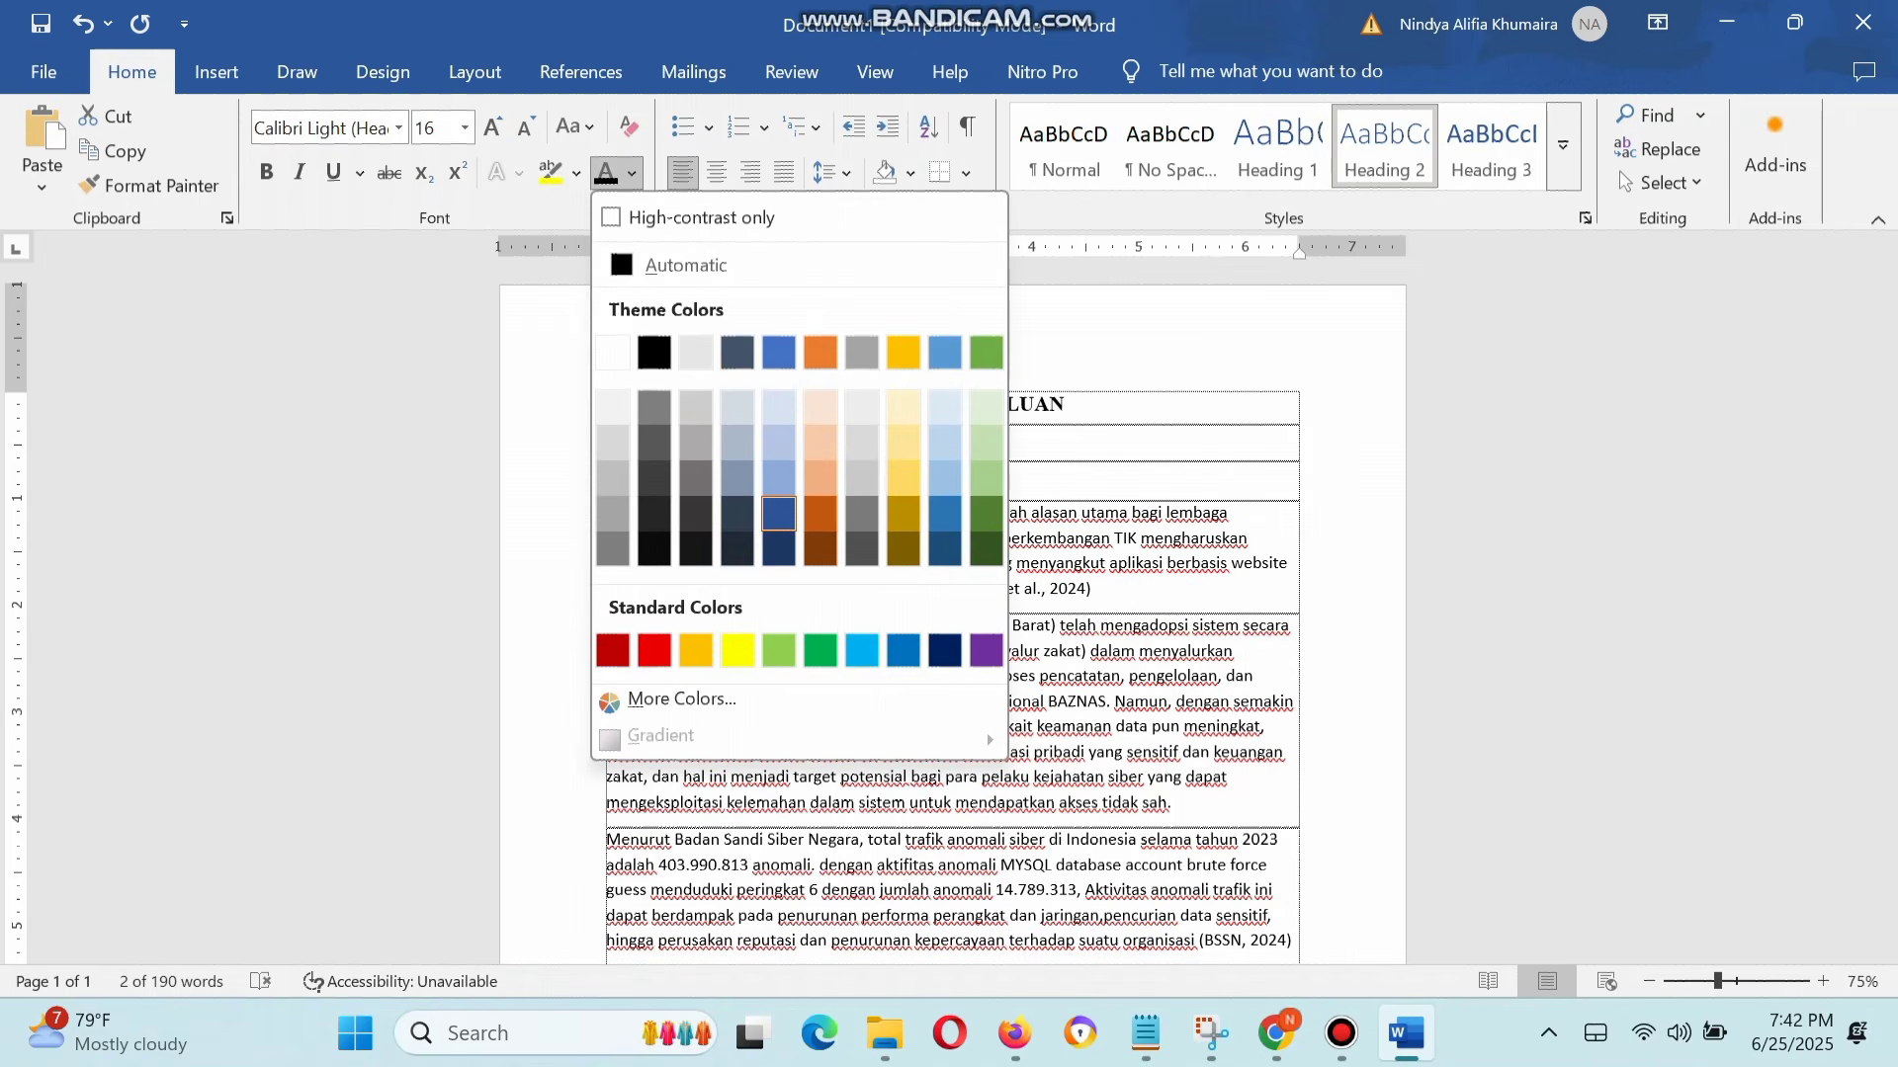
pyautogui.click(686, 265)
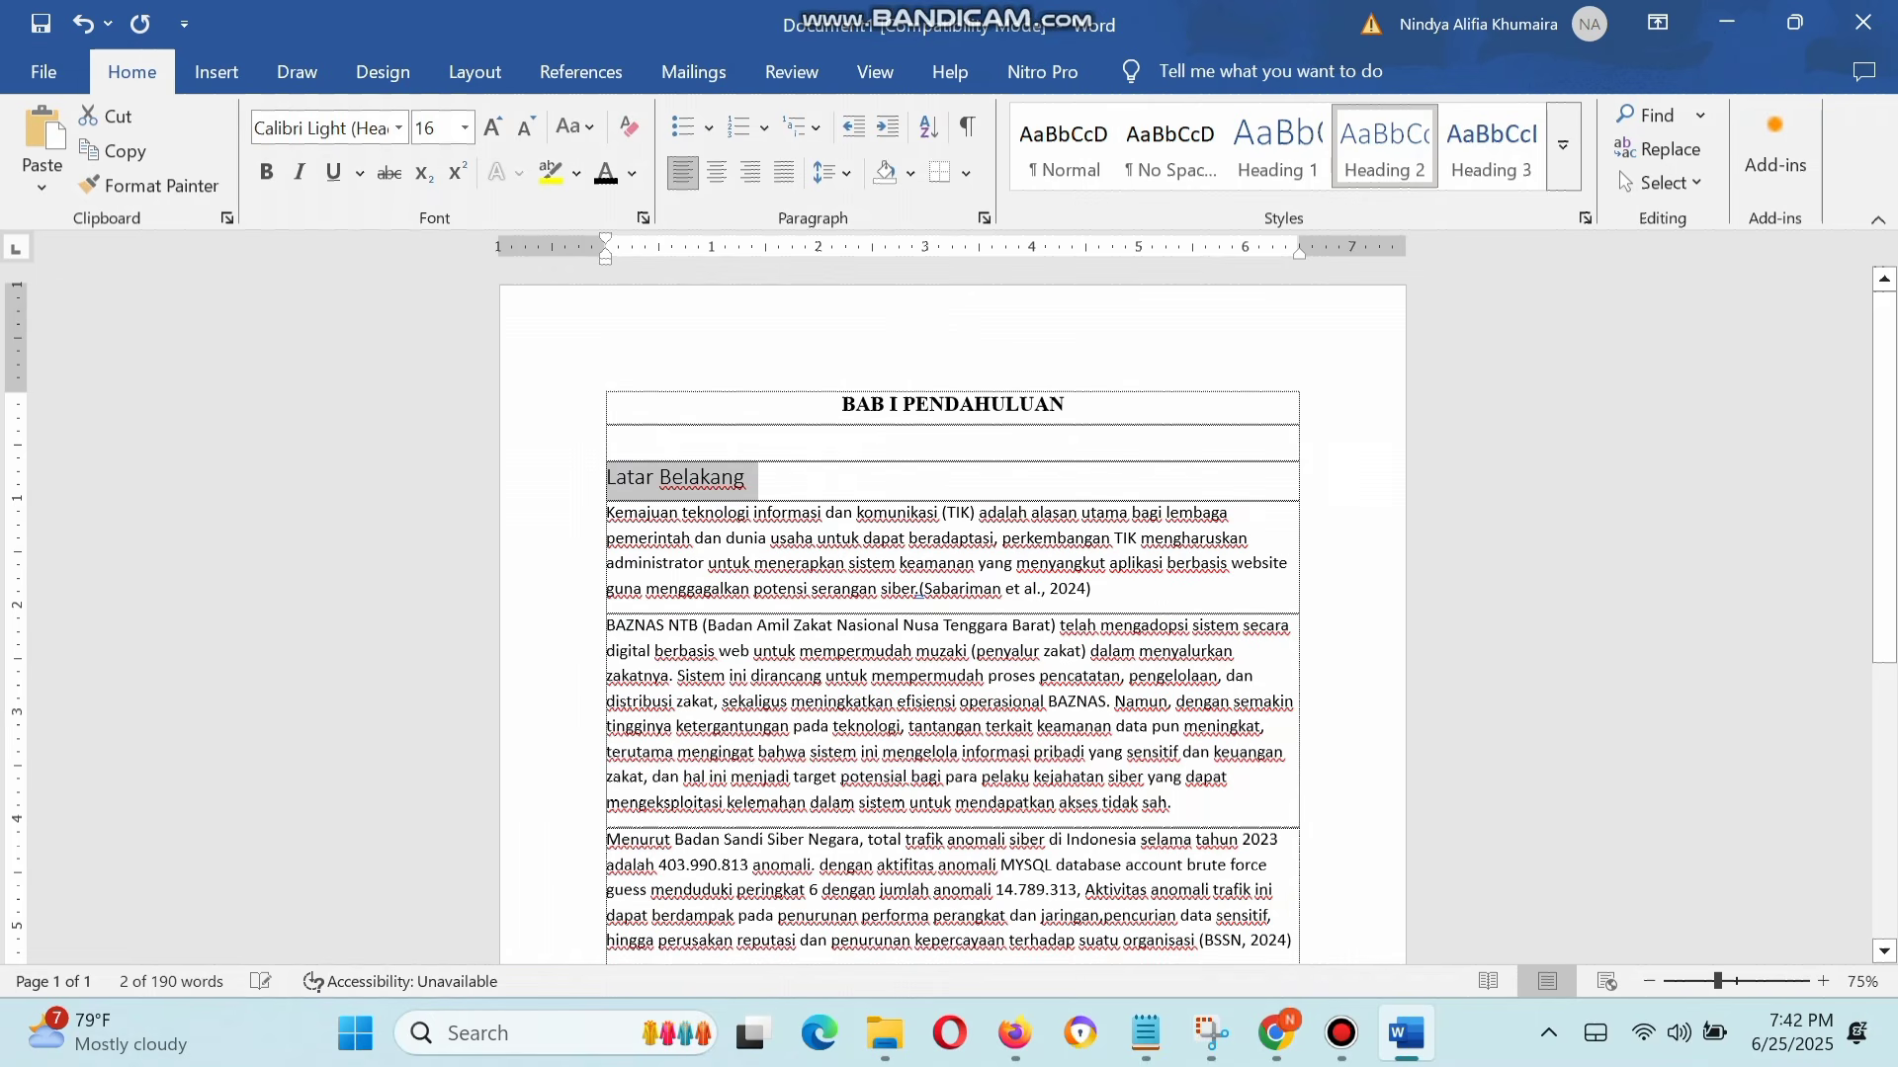
# Step: Set the "Latar Belakang" subheading to Times New Roman, 12 pt
pyautogui.click(327, 127)
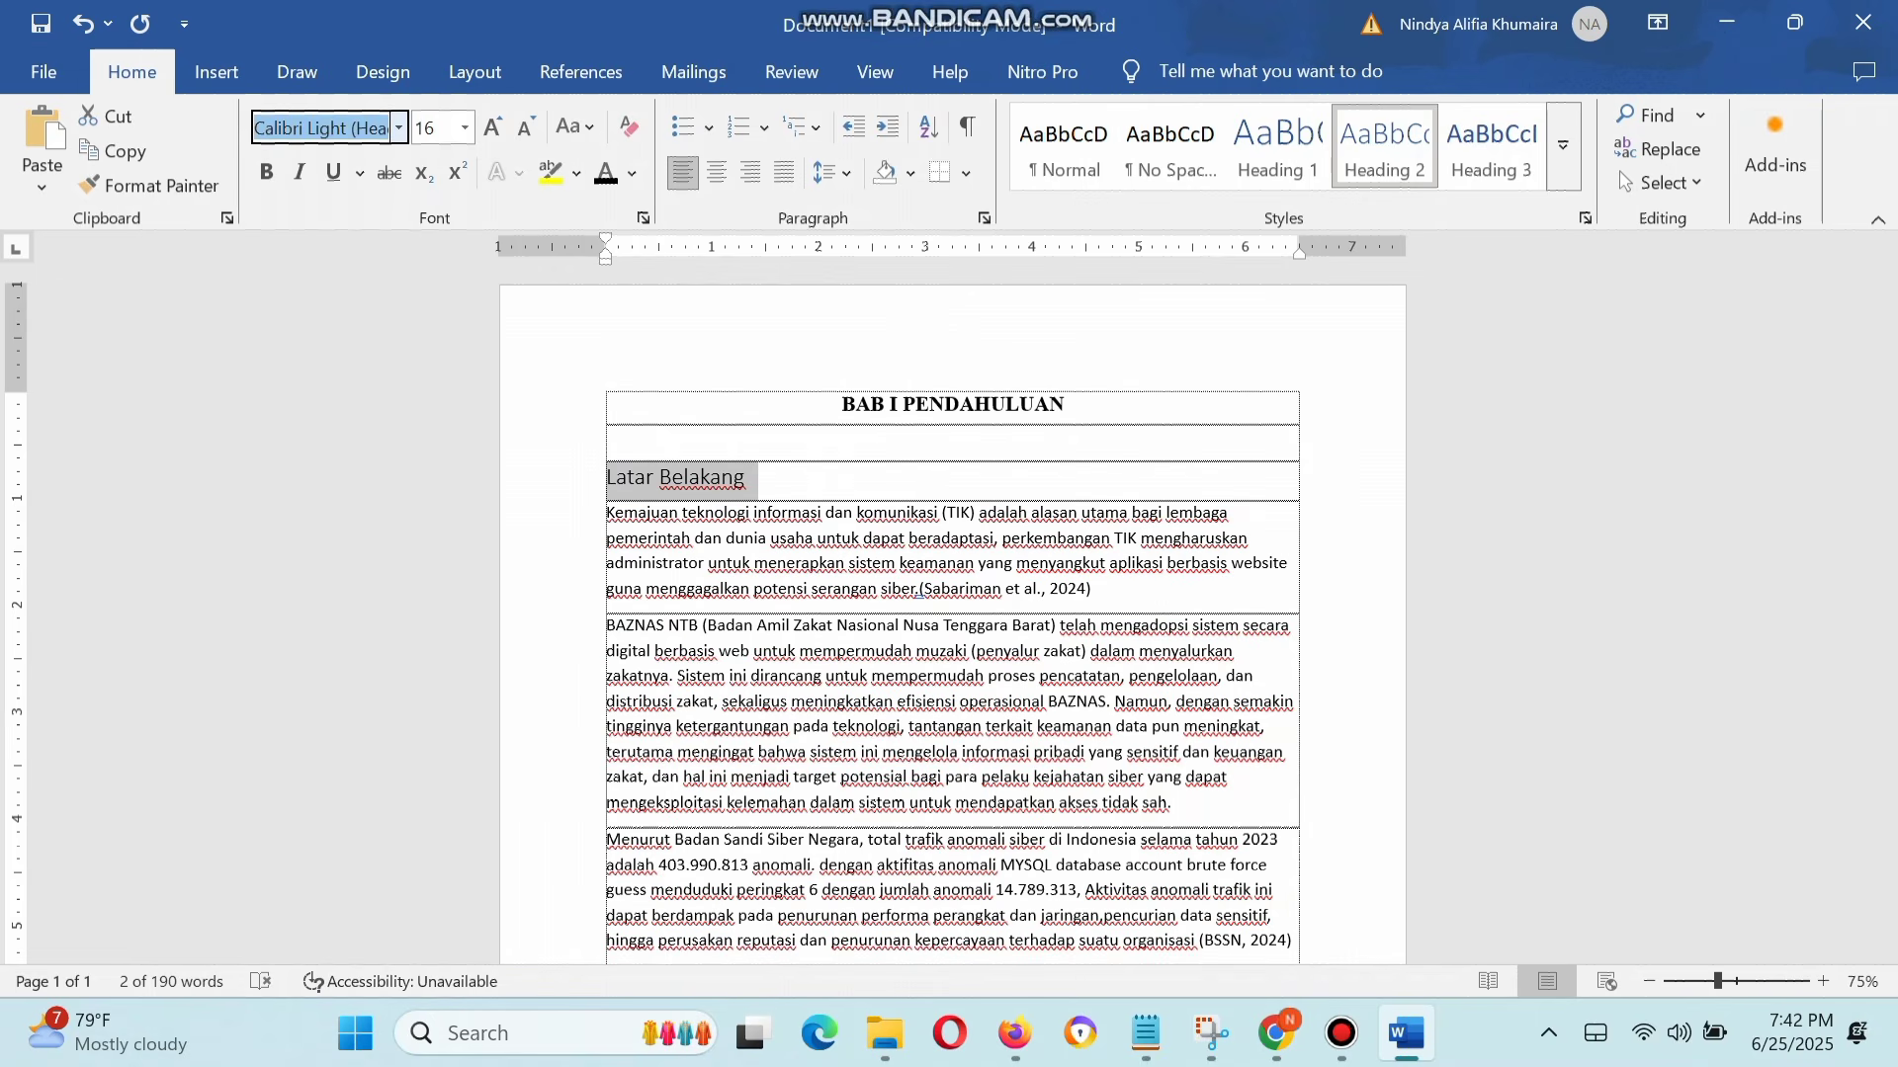
pyautogui.write('Times New Roma')
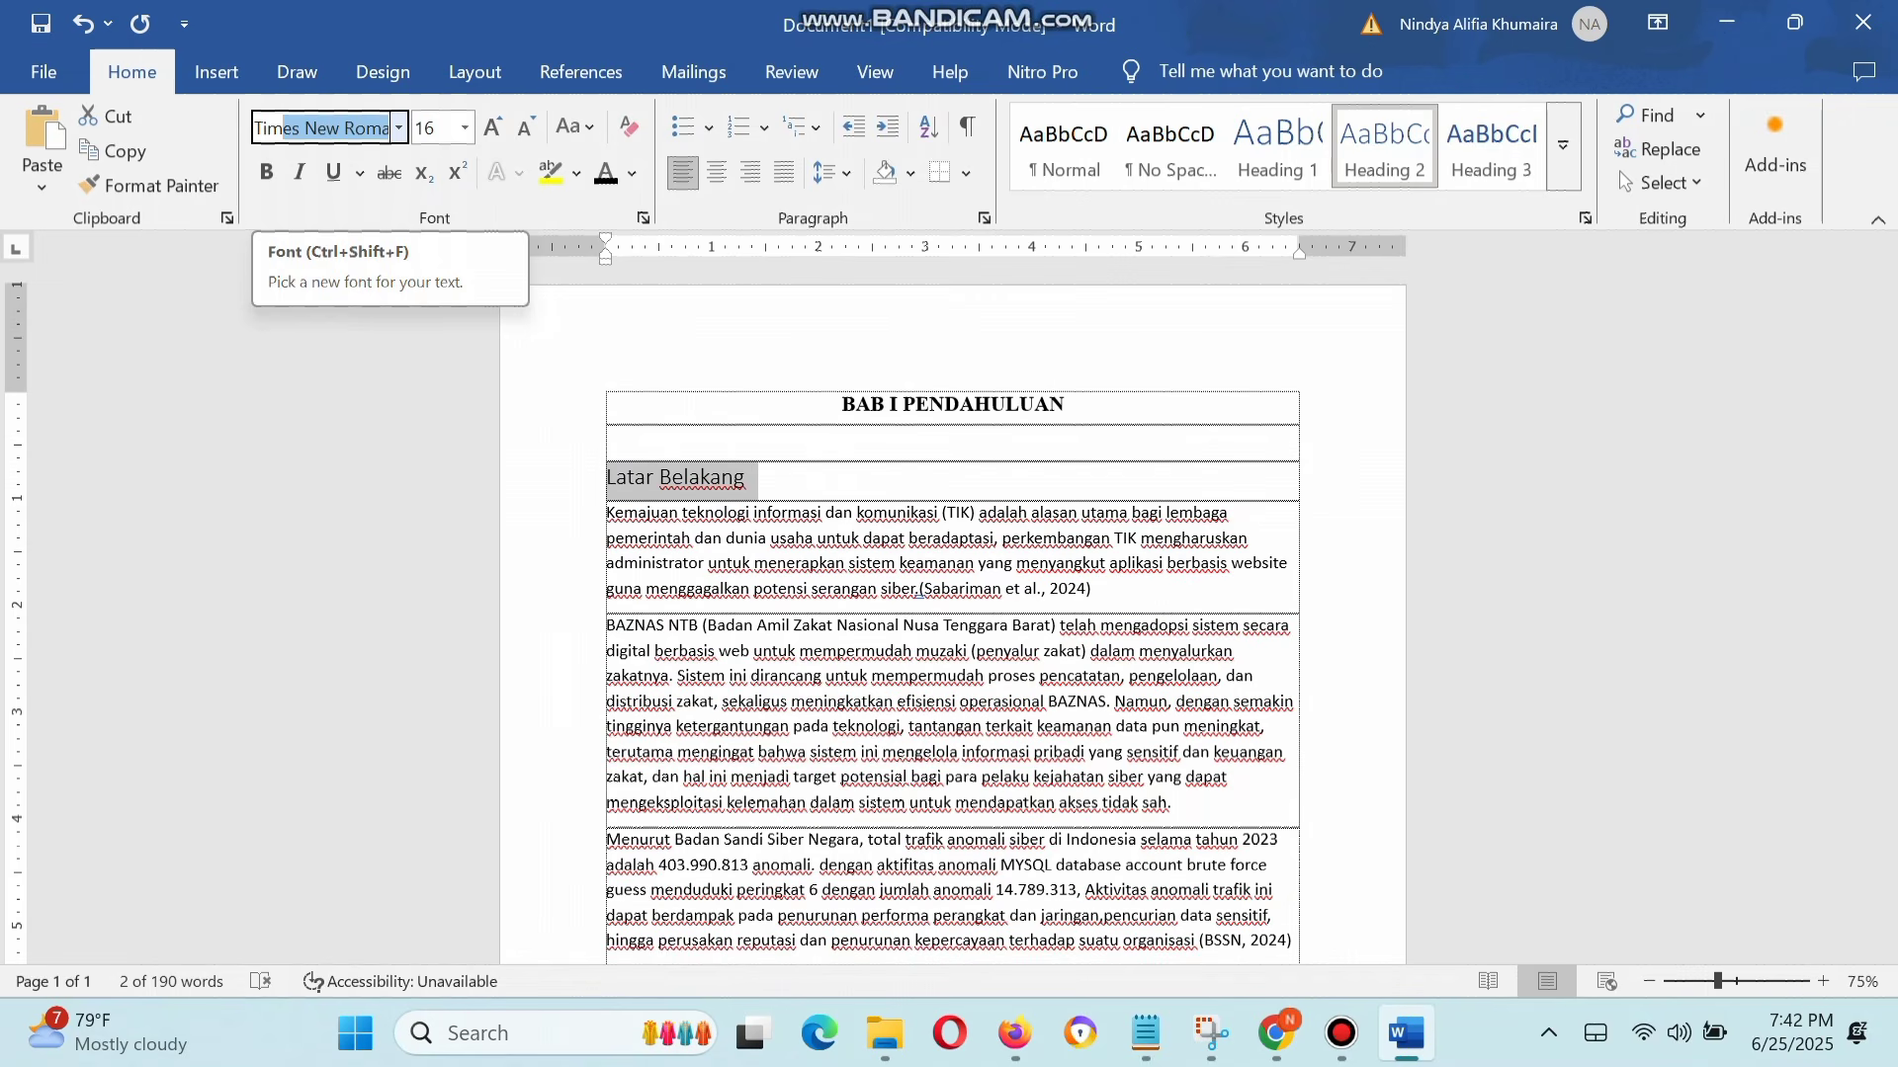
pyautogui.press('Return')
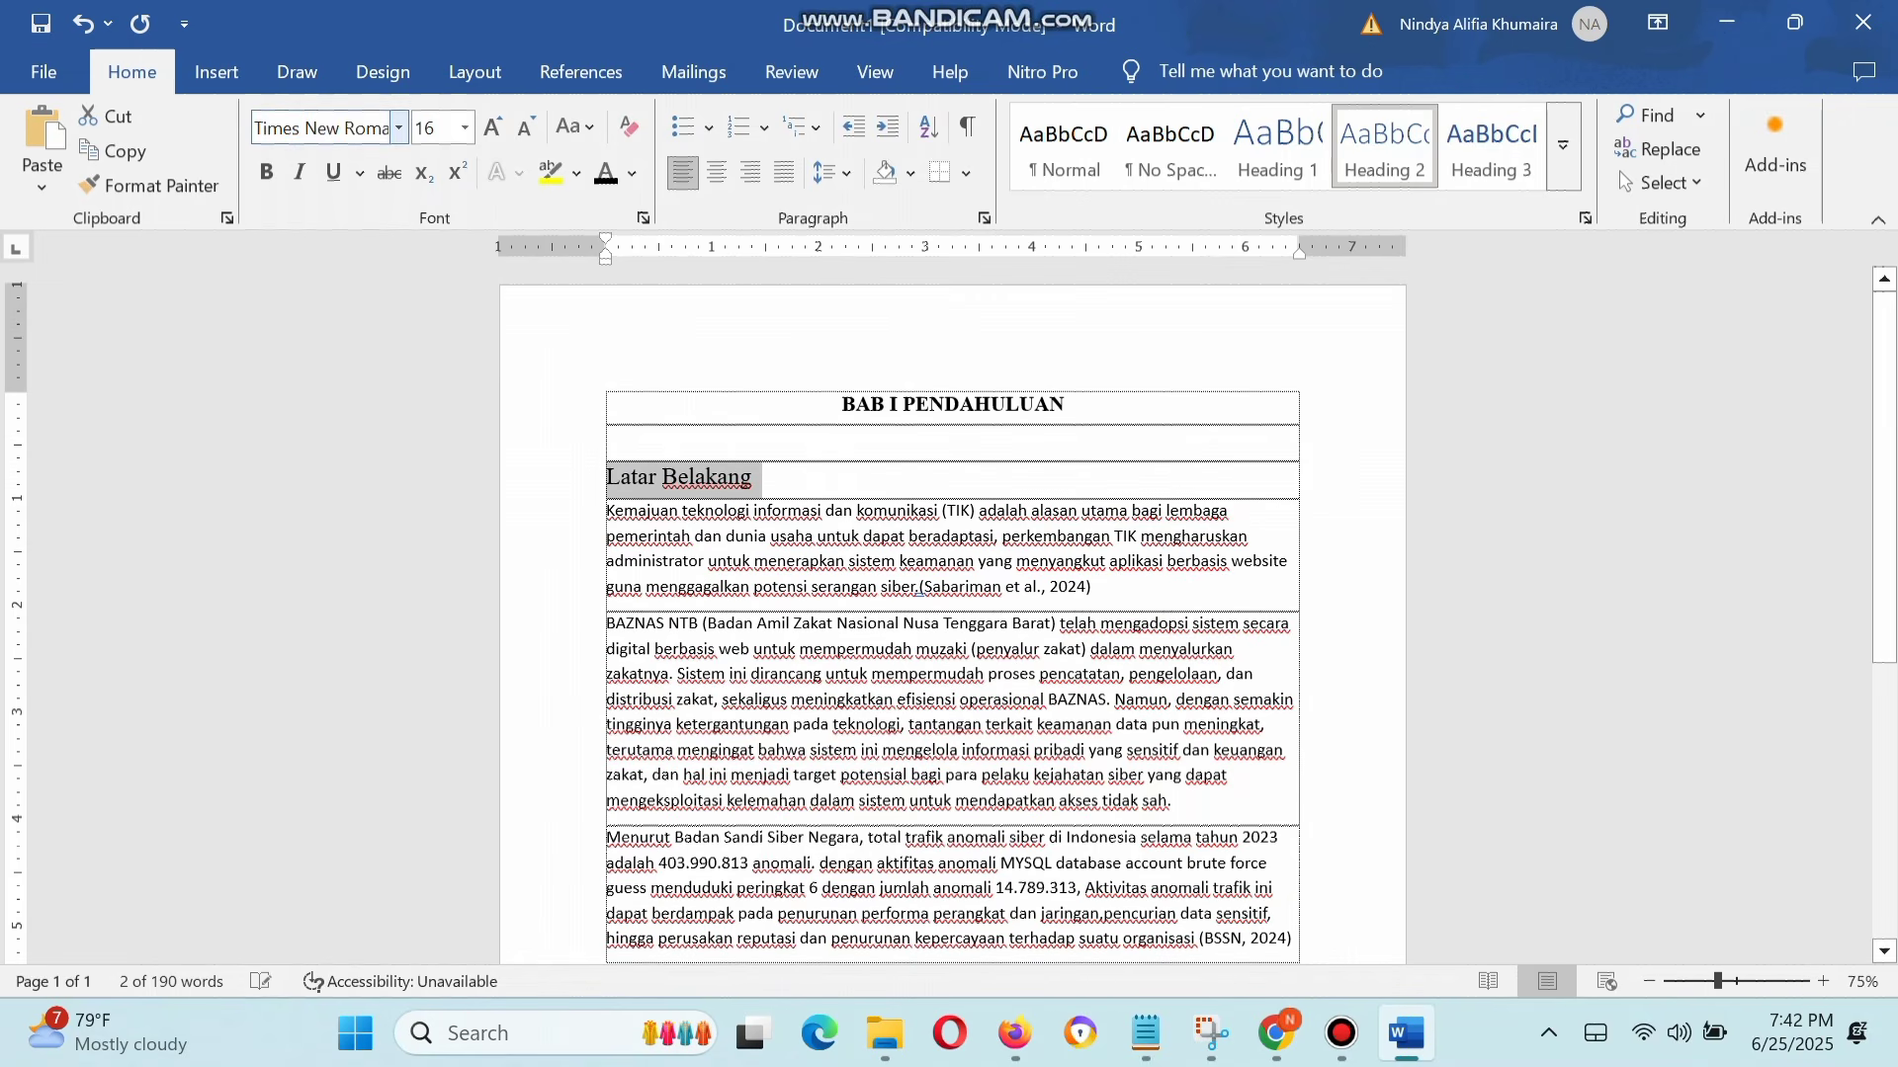
pyautogui.click(463, 126)
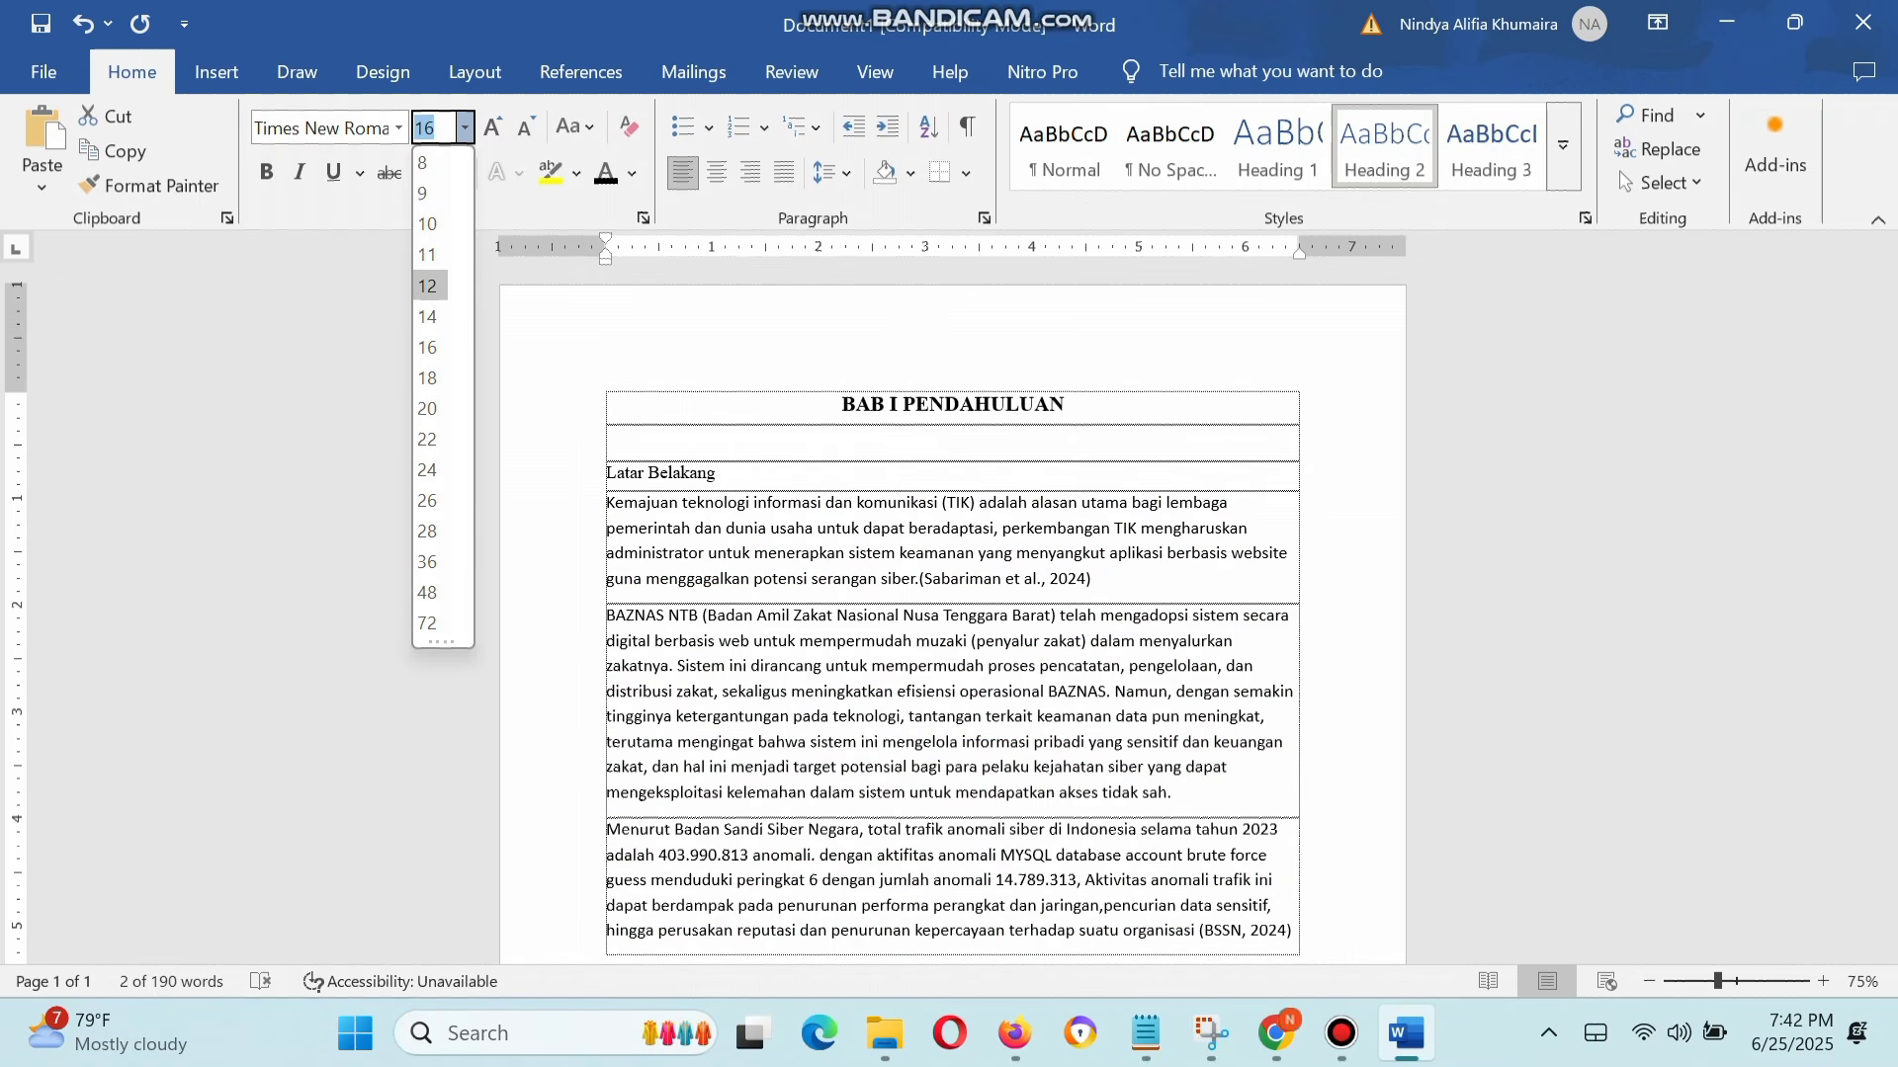
pyautogui.click(427, 286)
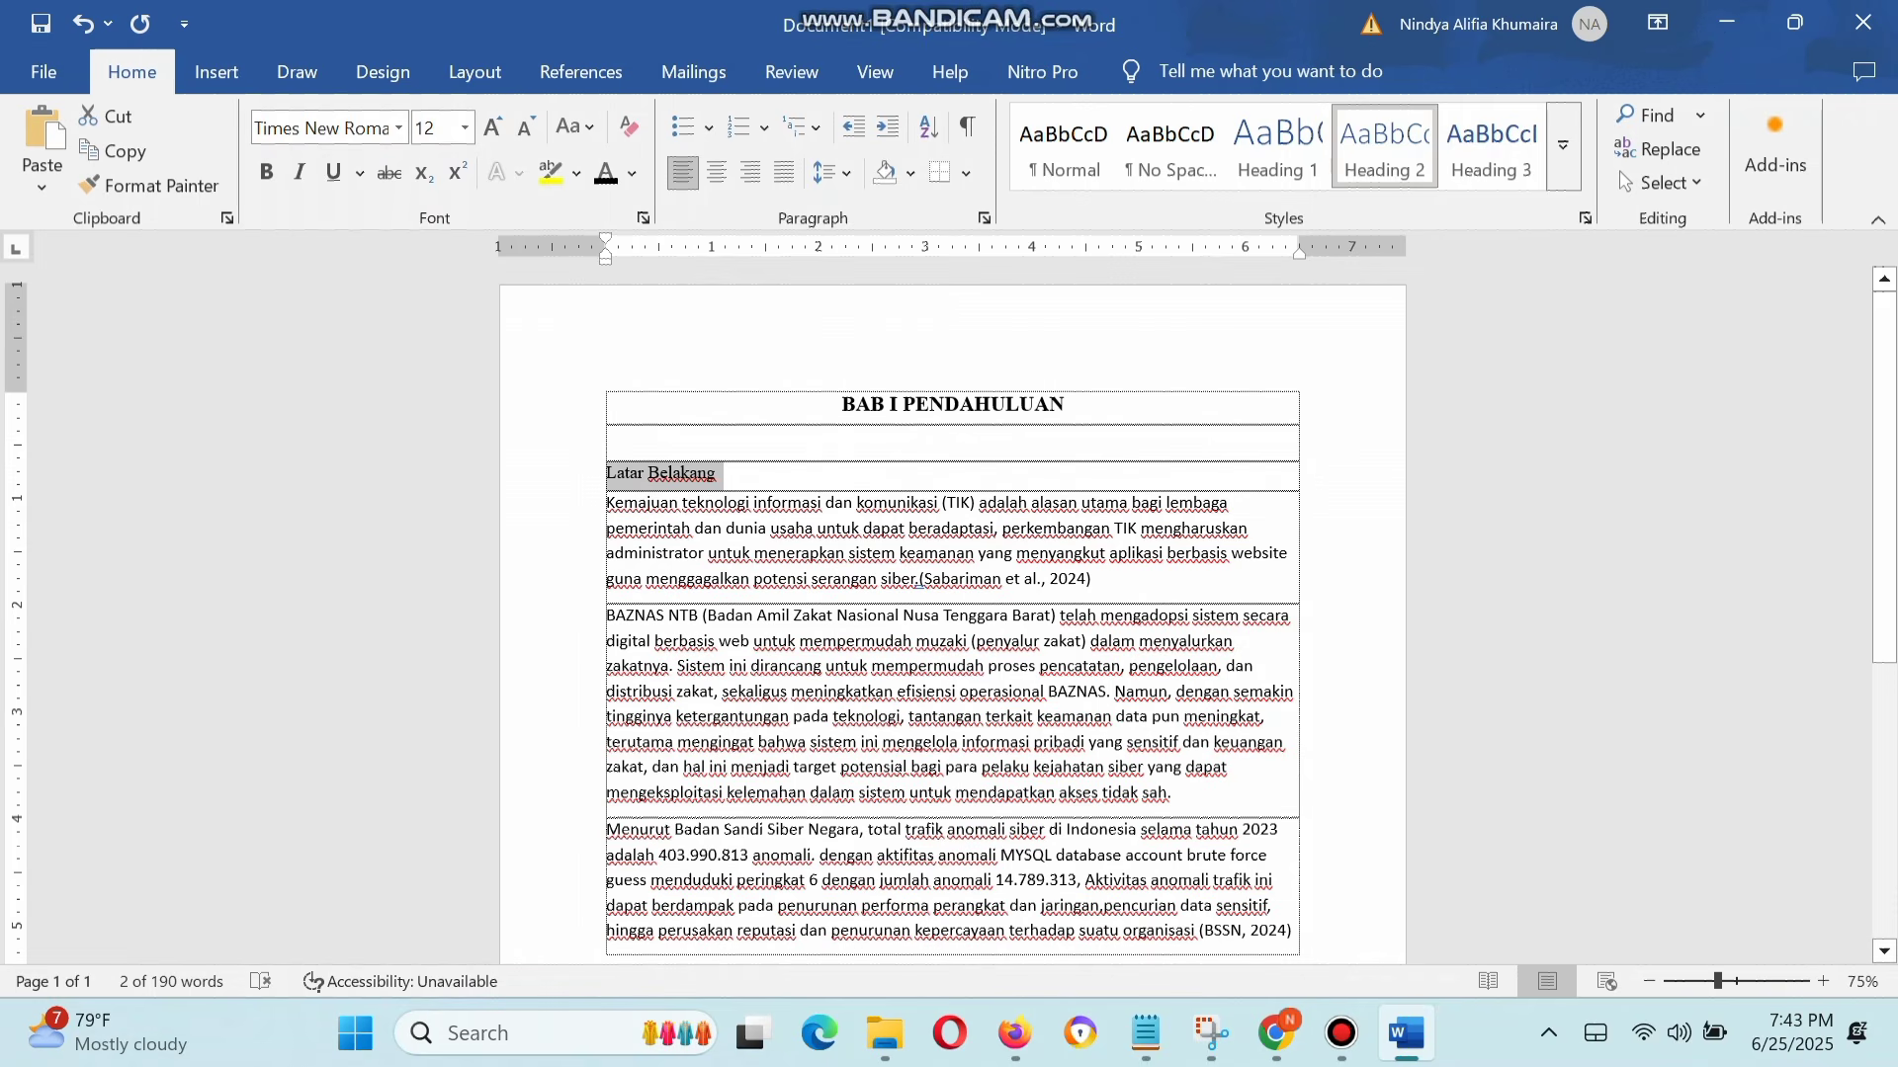
# Step: Try the 1. 2. 3. numbering format on the "Latar Belakang" subheading and remove it again
pyautogui.click(608, 474)
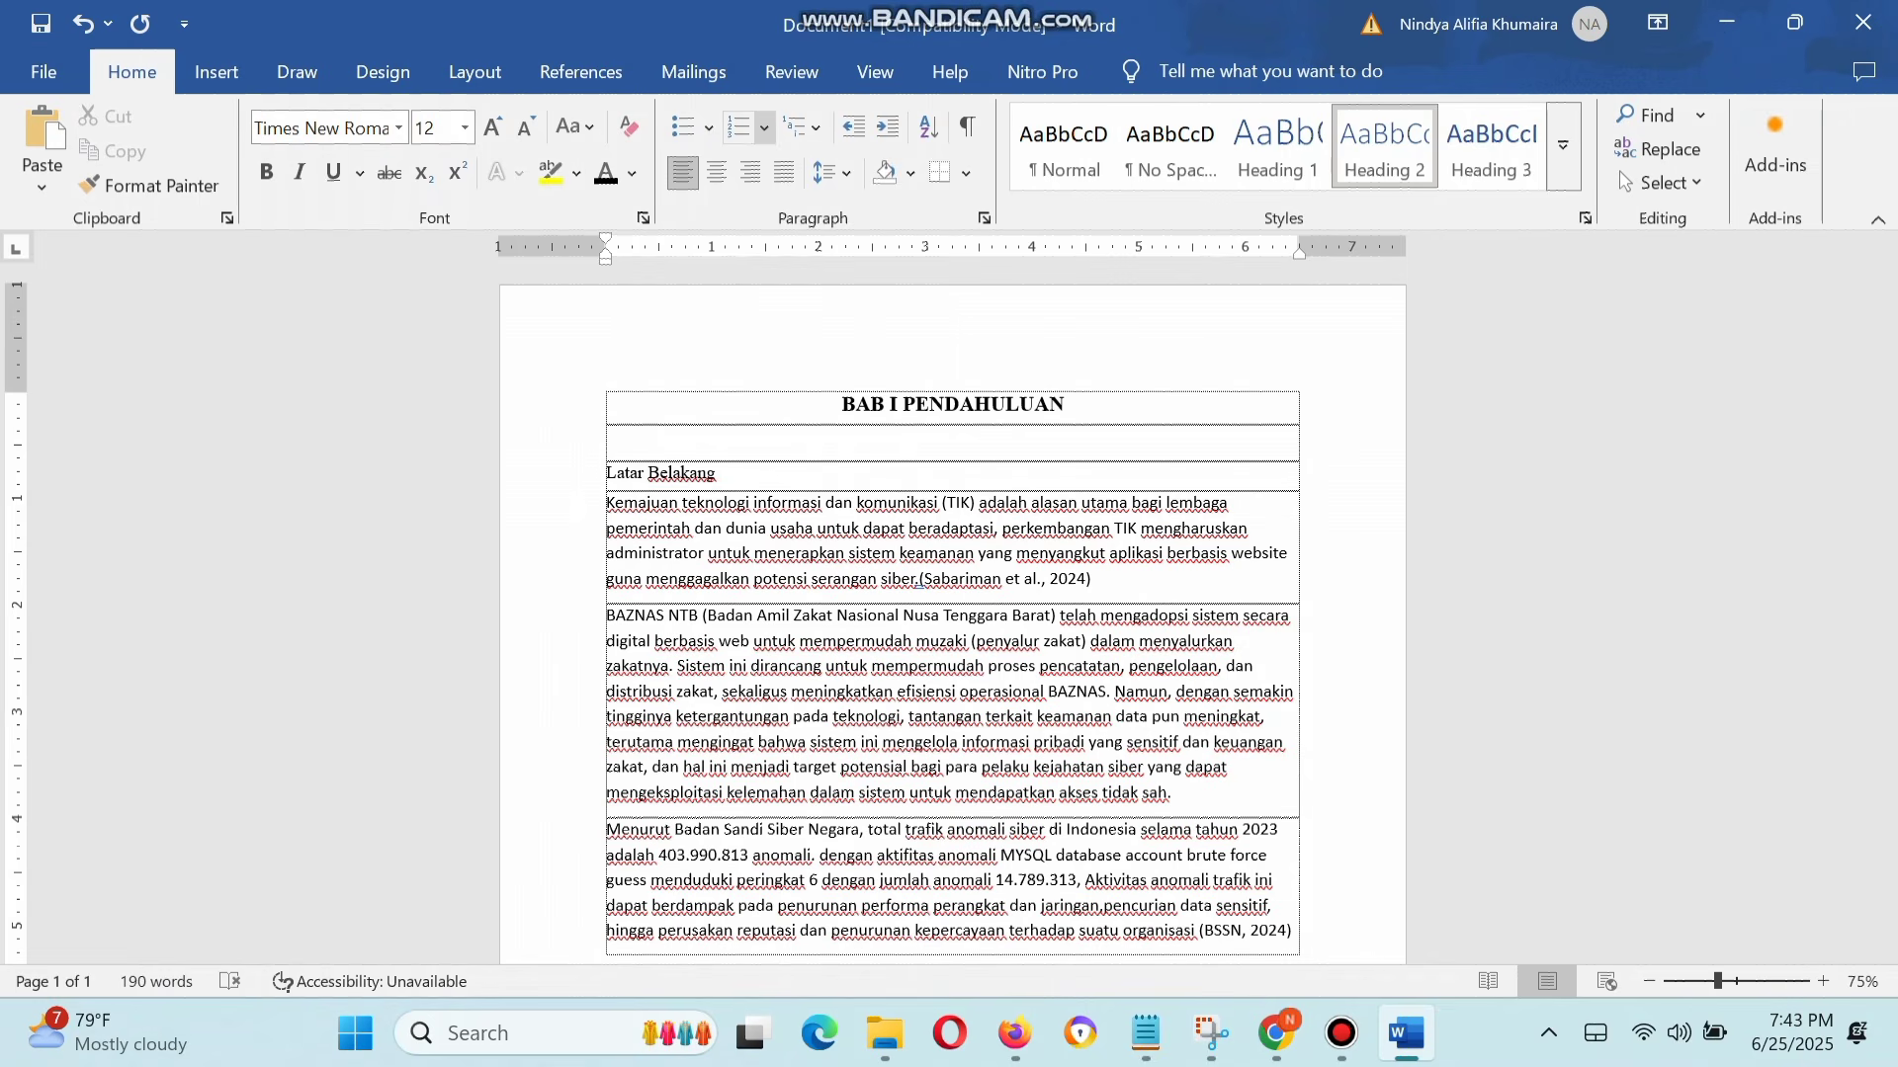
pyautogui.click(764, 127)
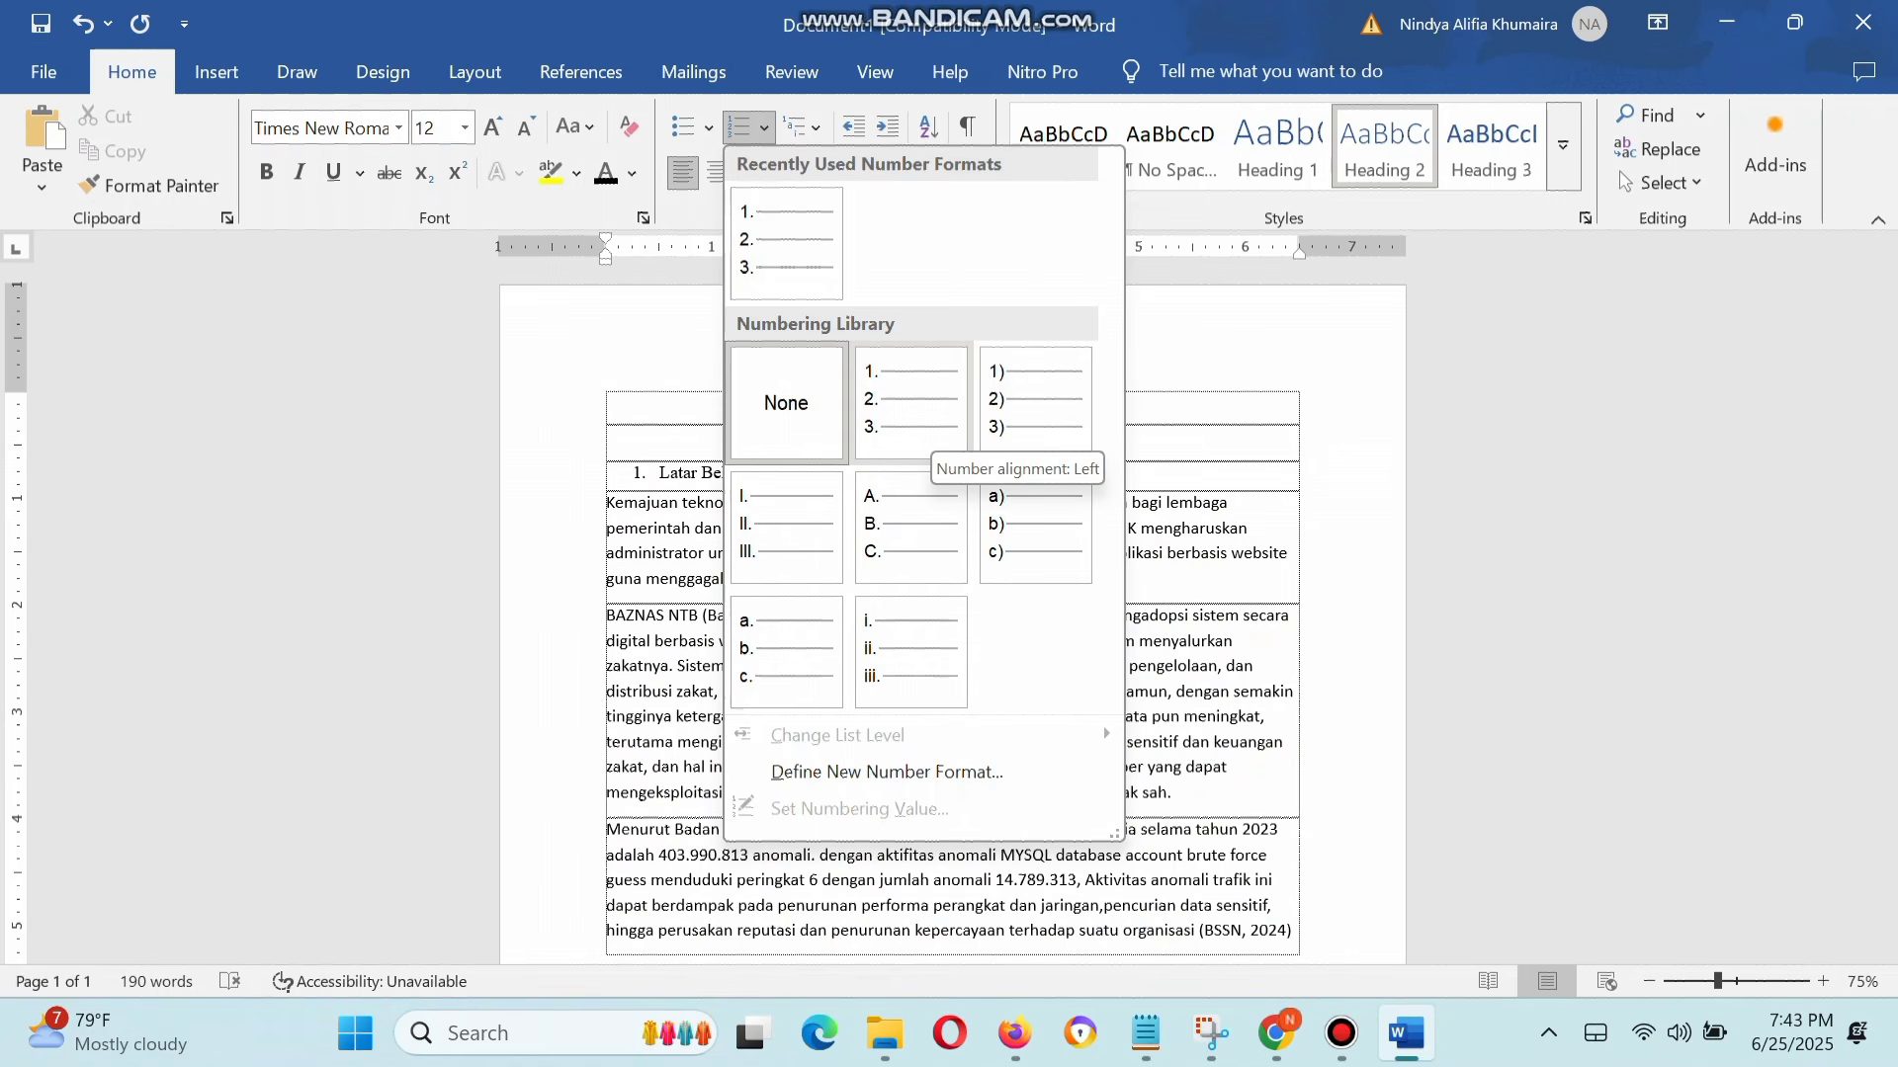
pyautogui.click(910, 405)
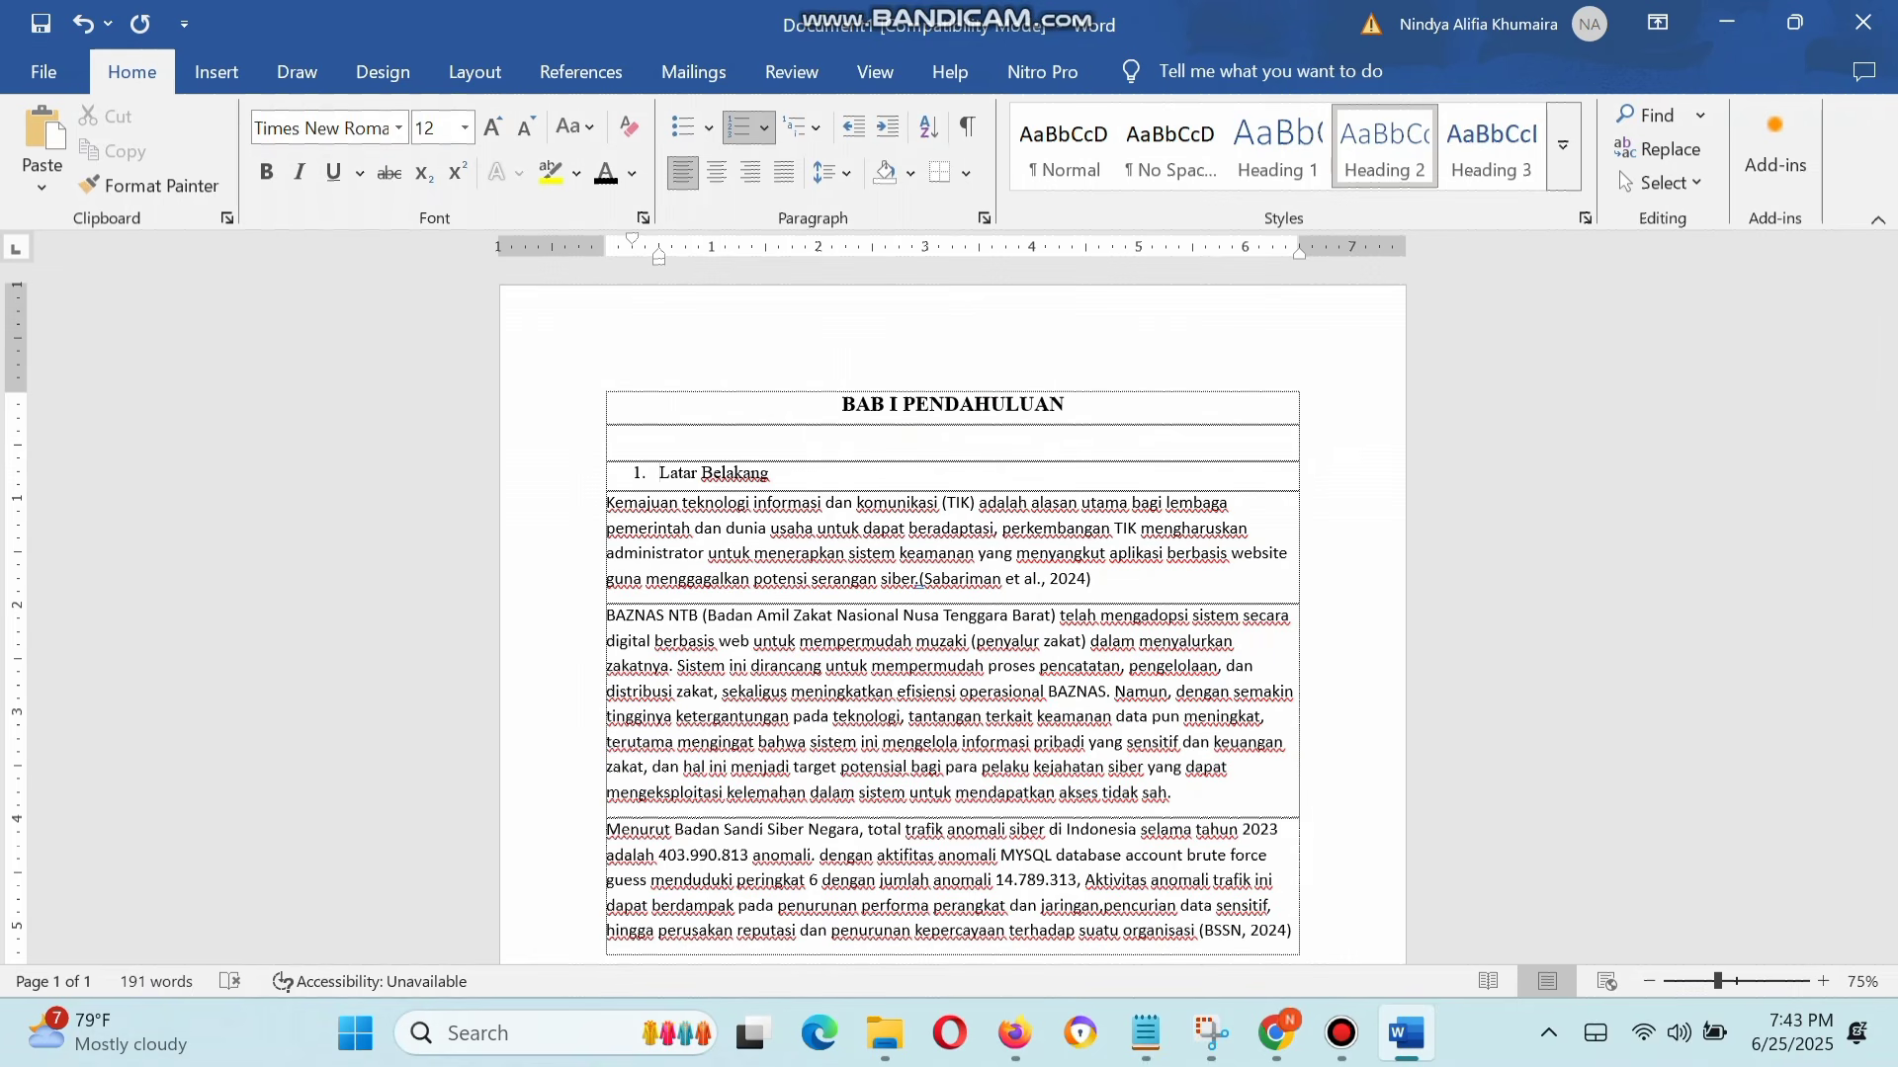
pyautogui.press('BackSpace')
pyautogui.press('BackSpace')
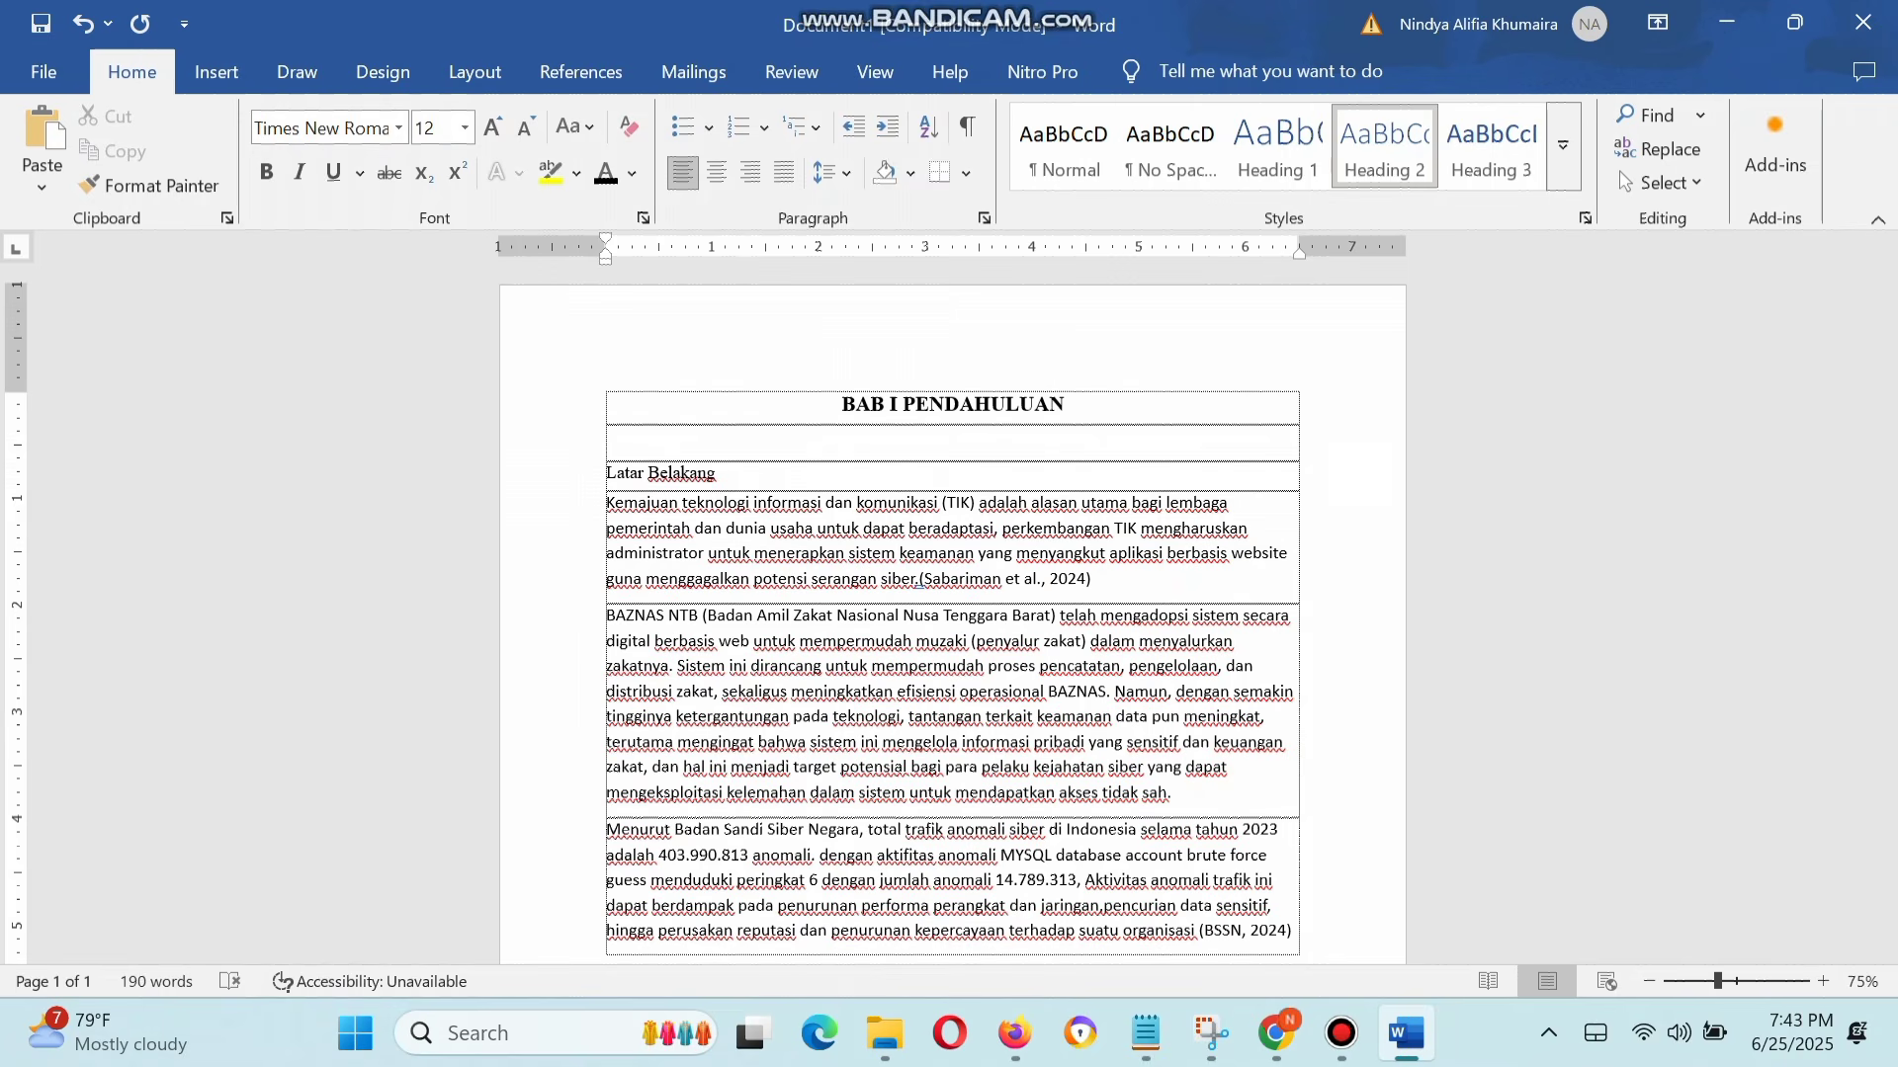
# Step: Number the "Latar Belakang" subheading as 1.1
pyautogui.write('1.1')
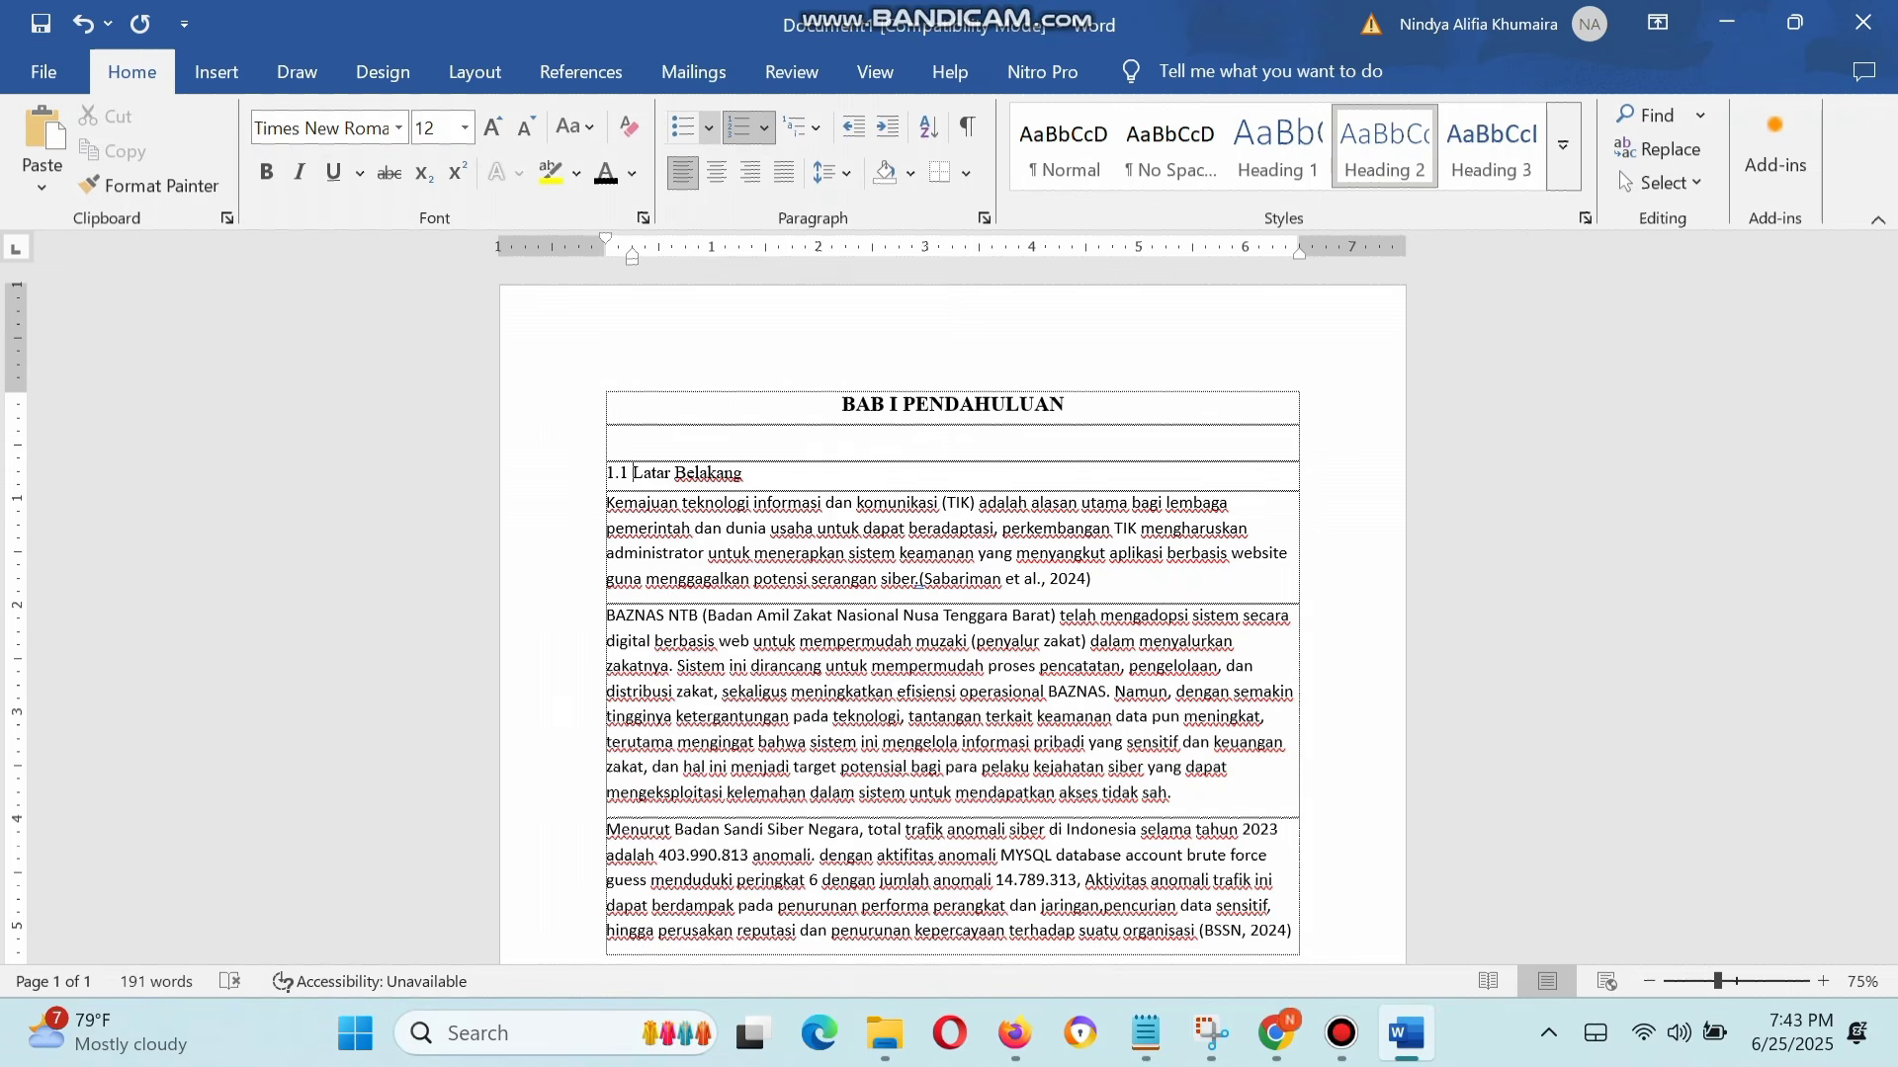
pyautogui.press('BackSpace')
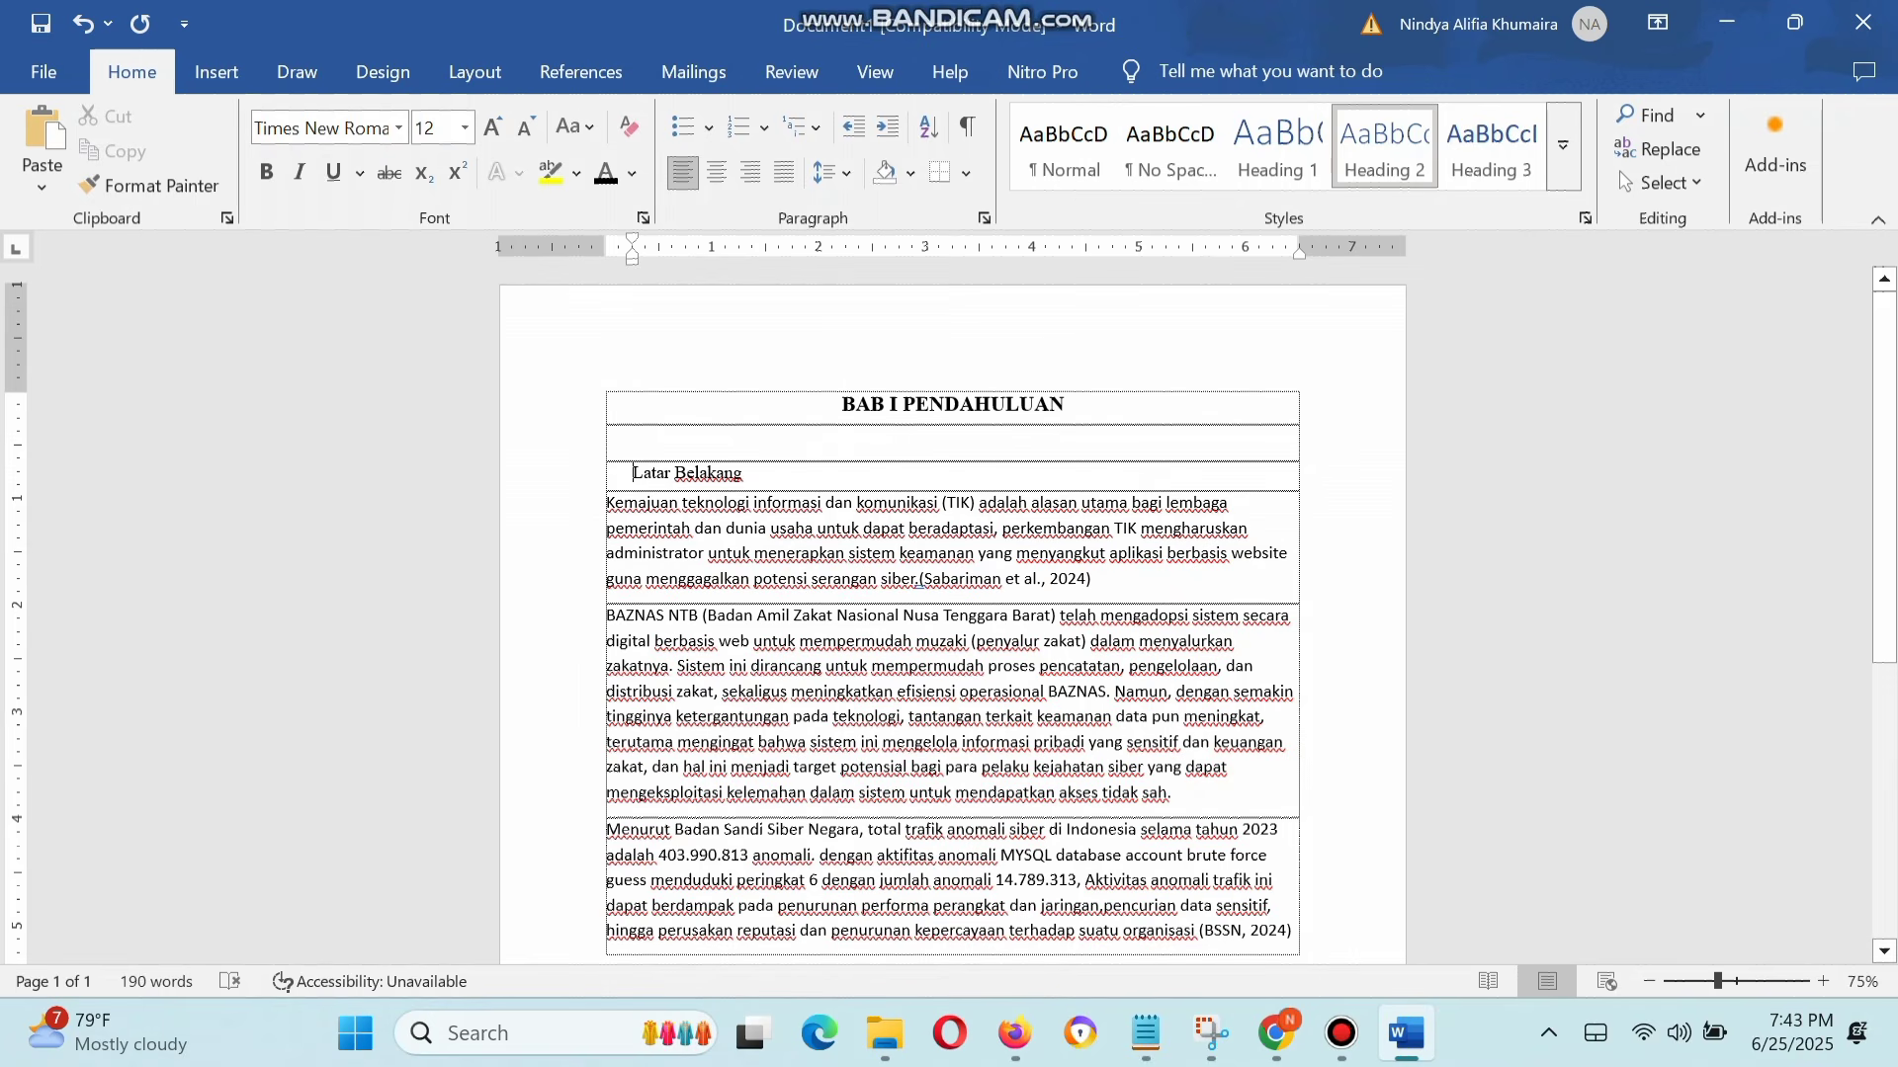
pyautogui.hotkey('ctrl', 'z')
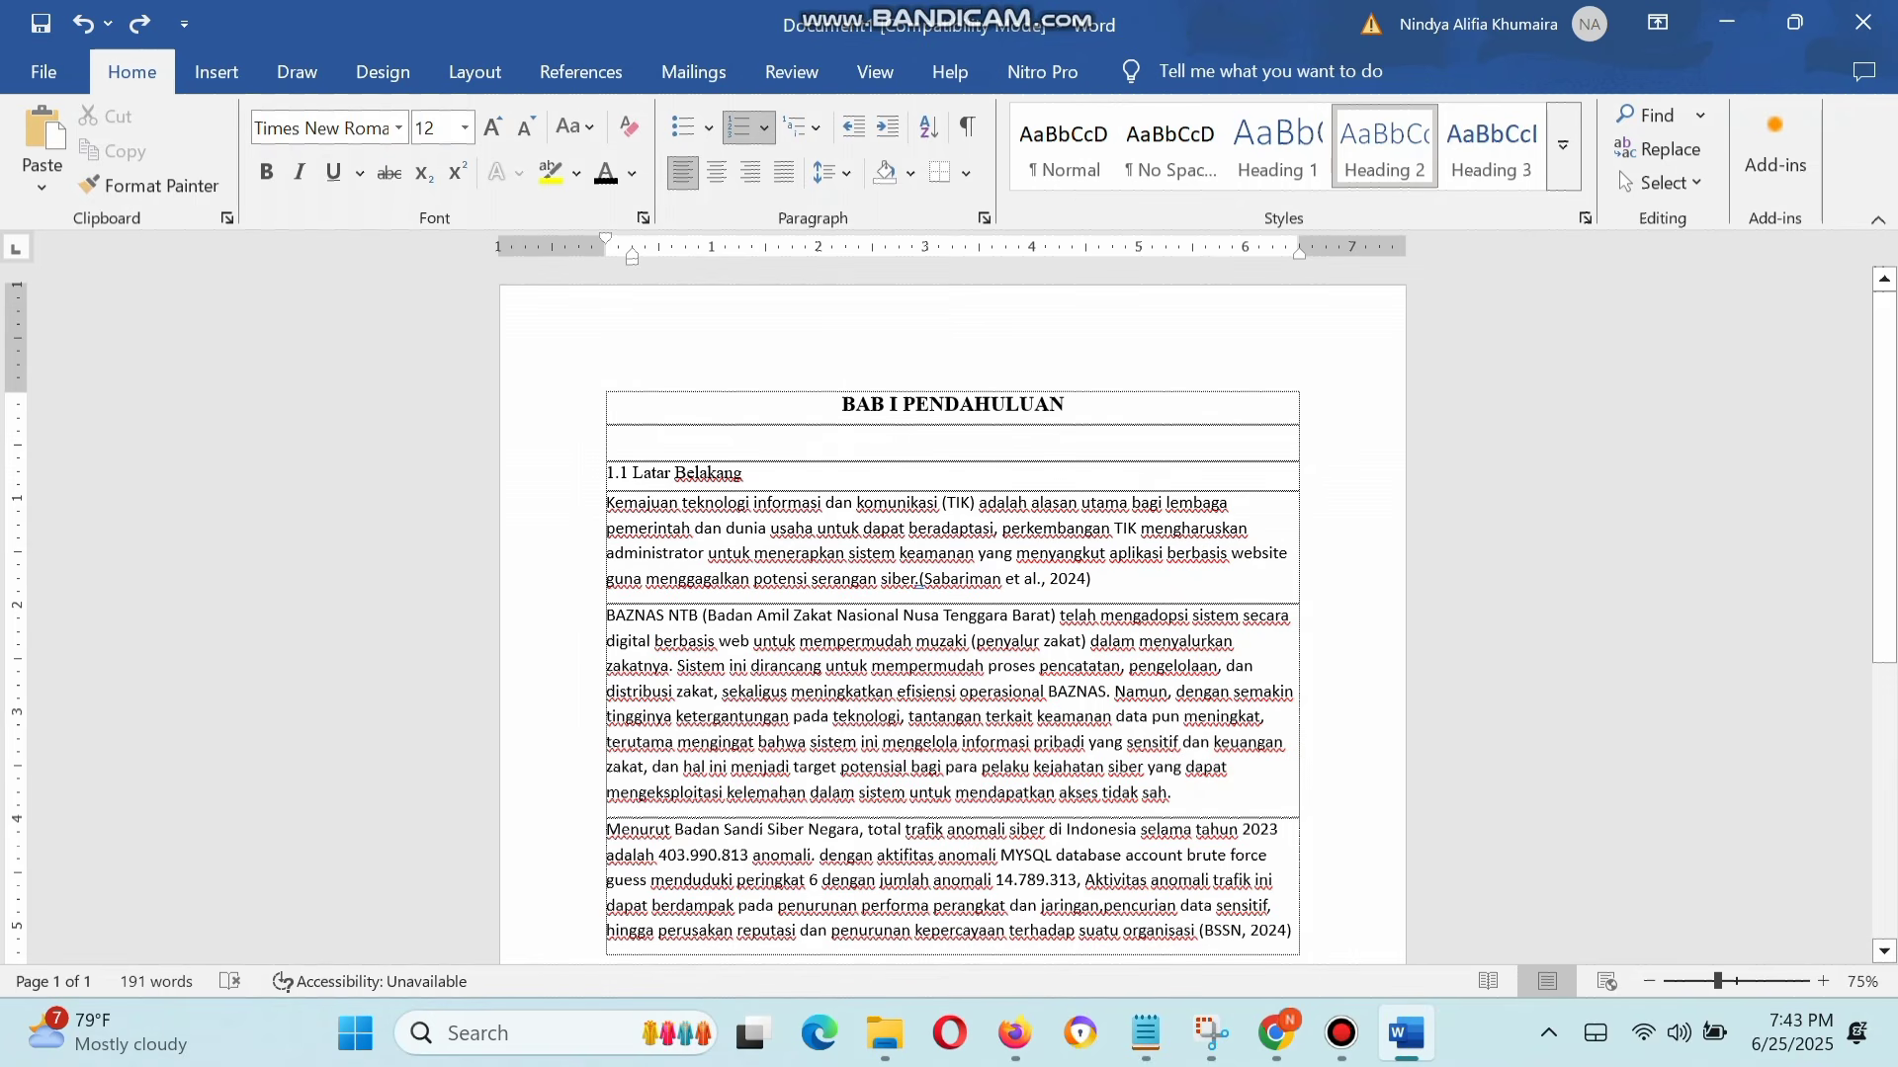
pyautogui.press('Down')
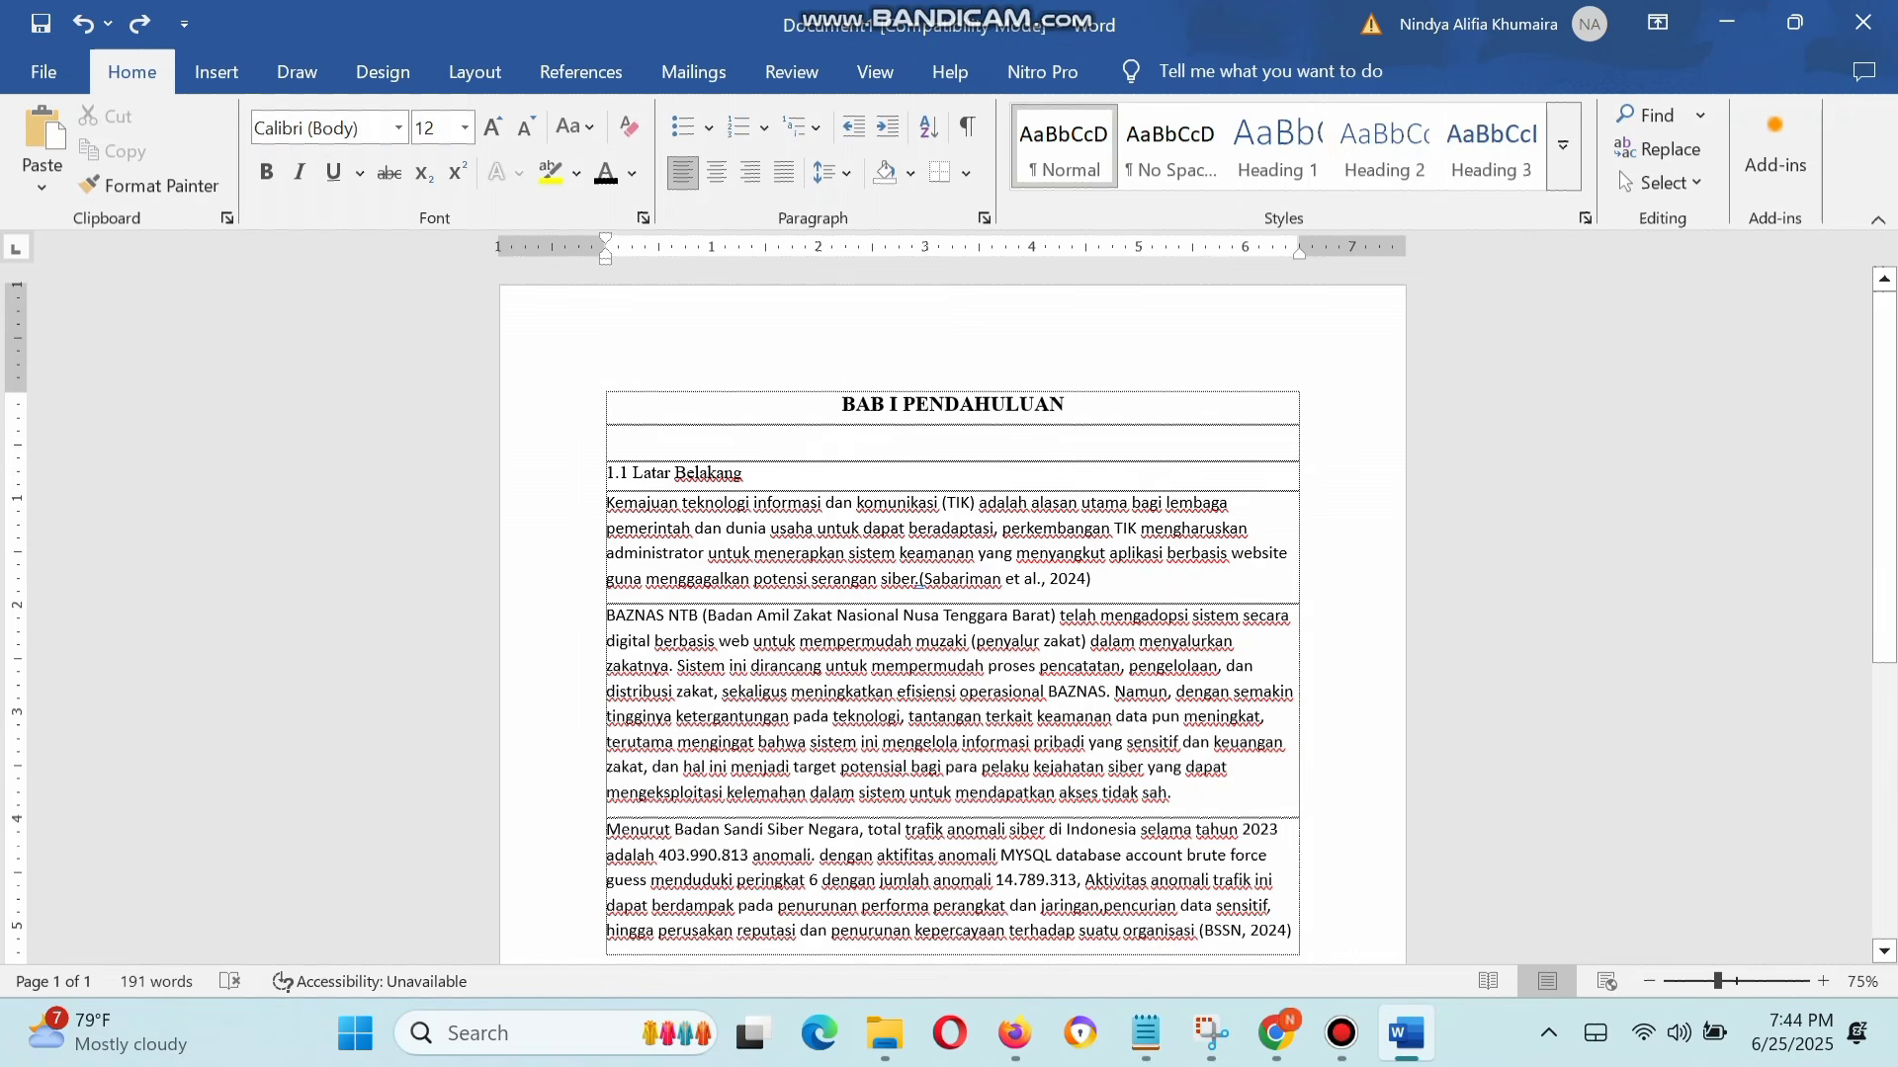
# Step: Set the font of the three body paragraphs below the 1.1 subheading to Times New Roman
pyautogui.scroll(-1, 952, 613)
pyautogui.scroll(-1, 952, 643)
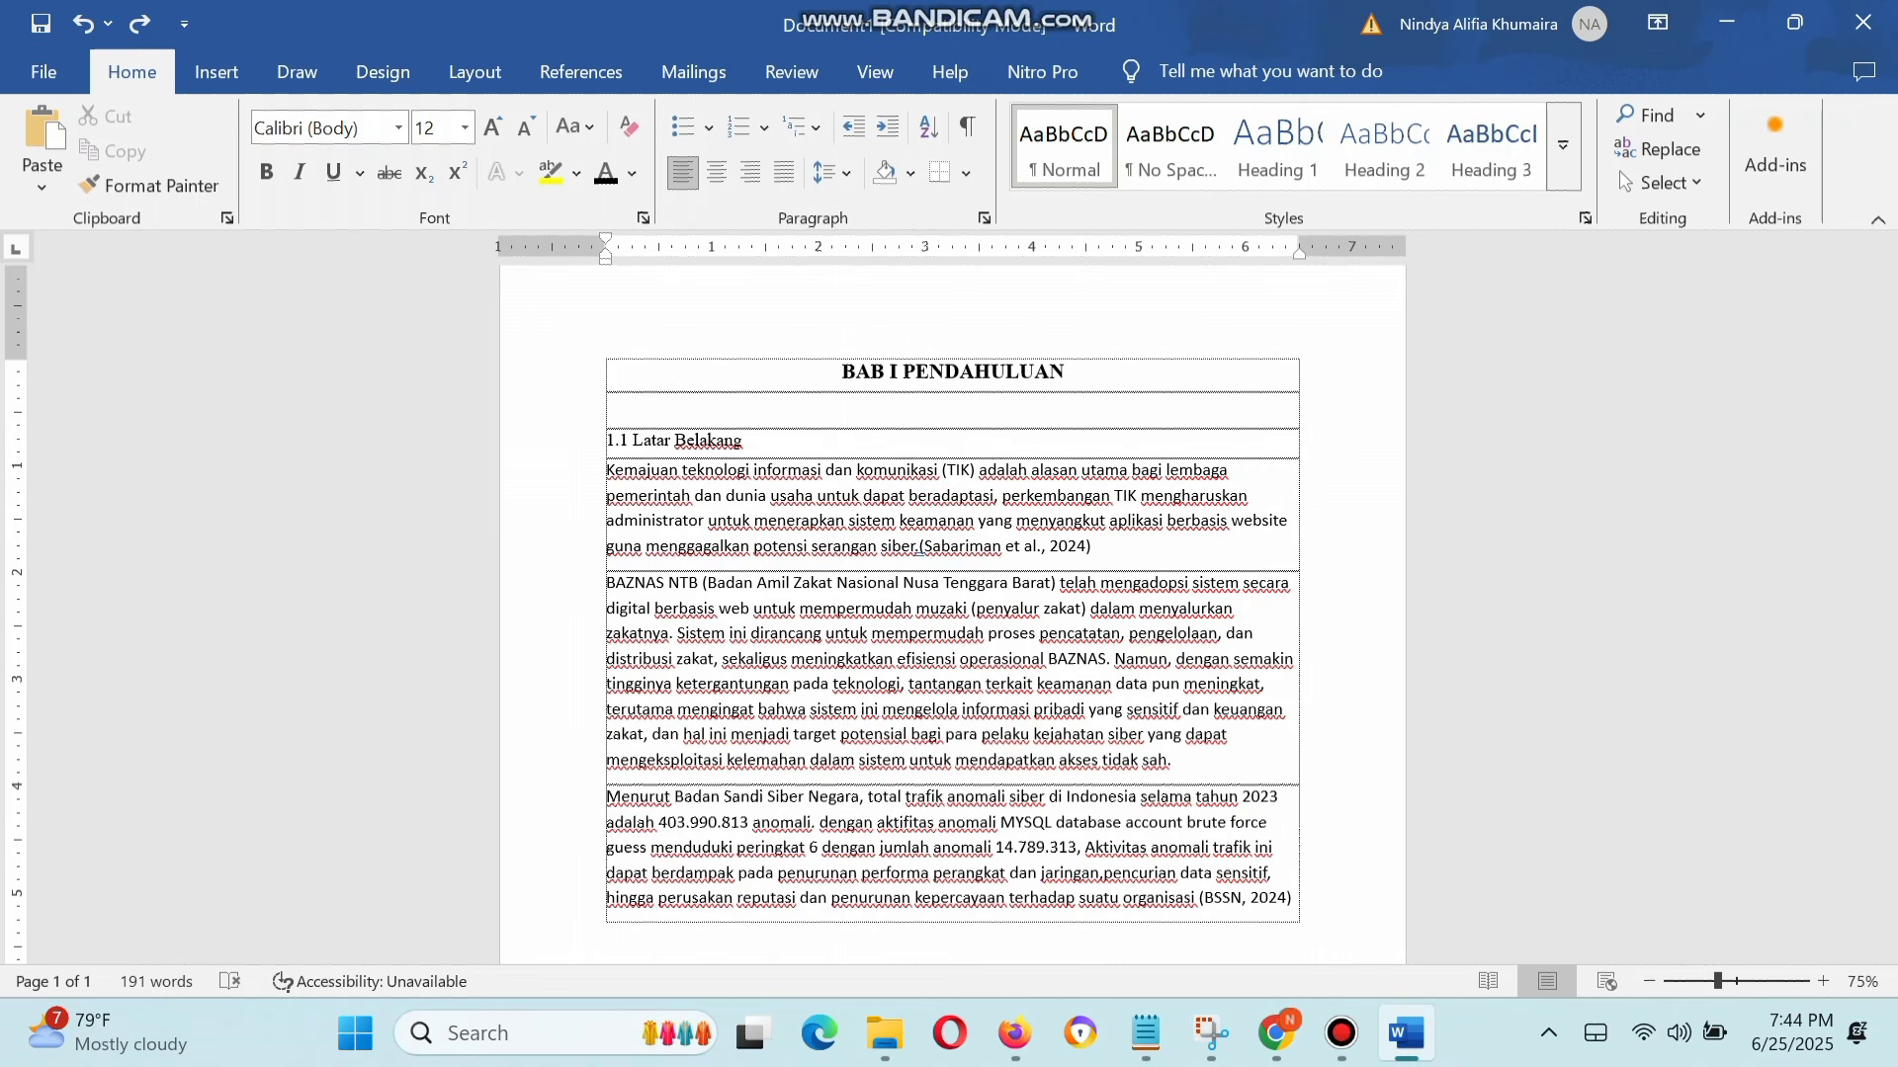
pyautogui.moveTo(606, 471); pyautogui.dragTo(1294, 907)
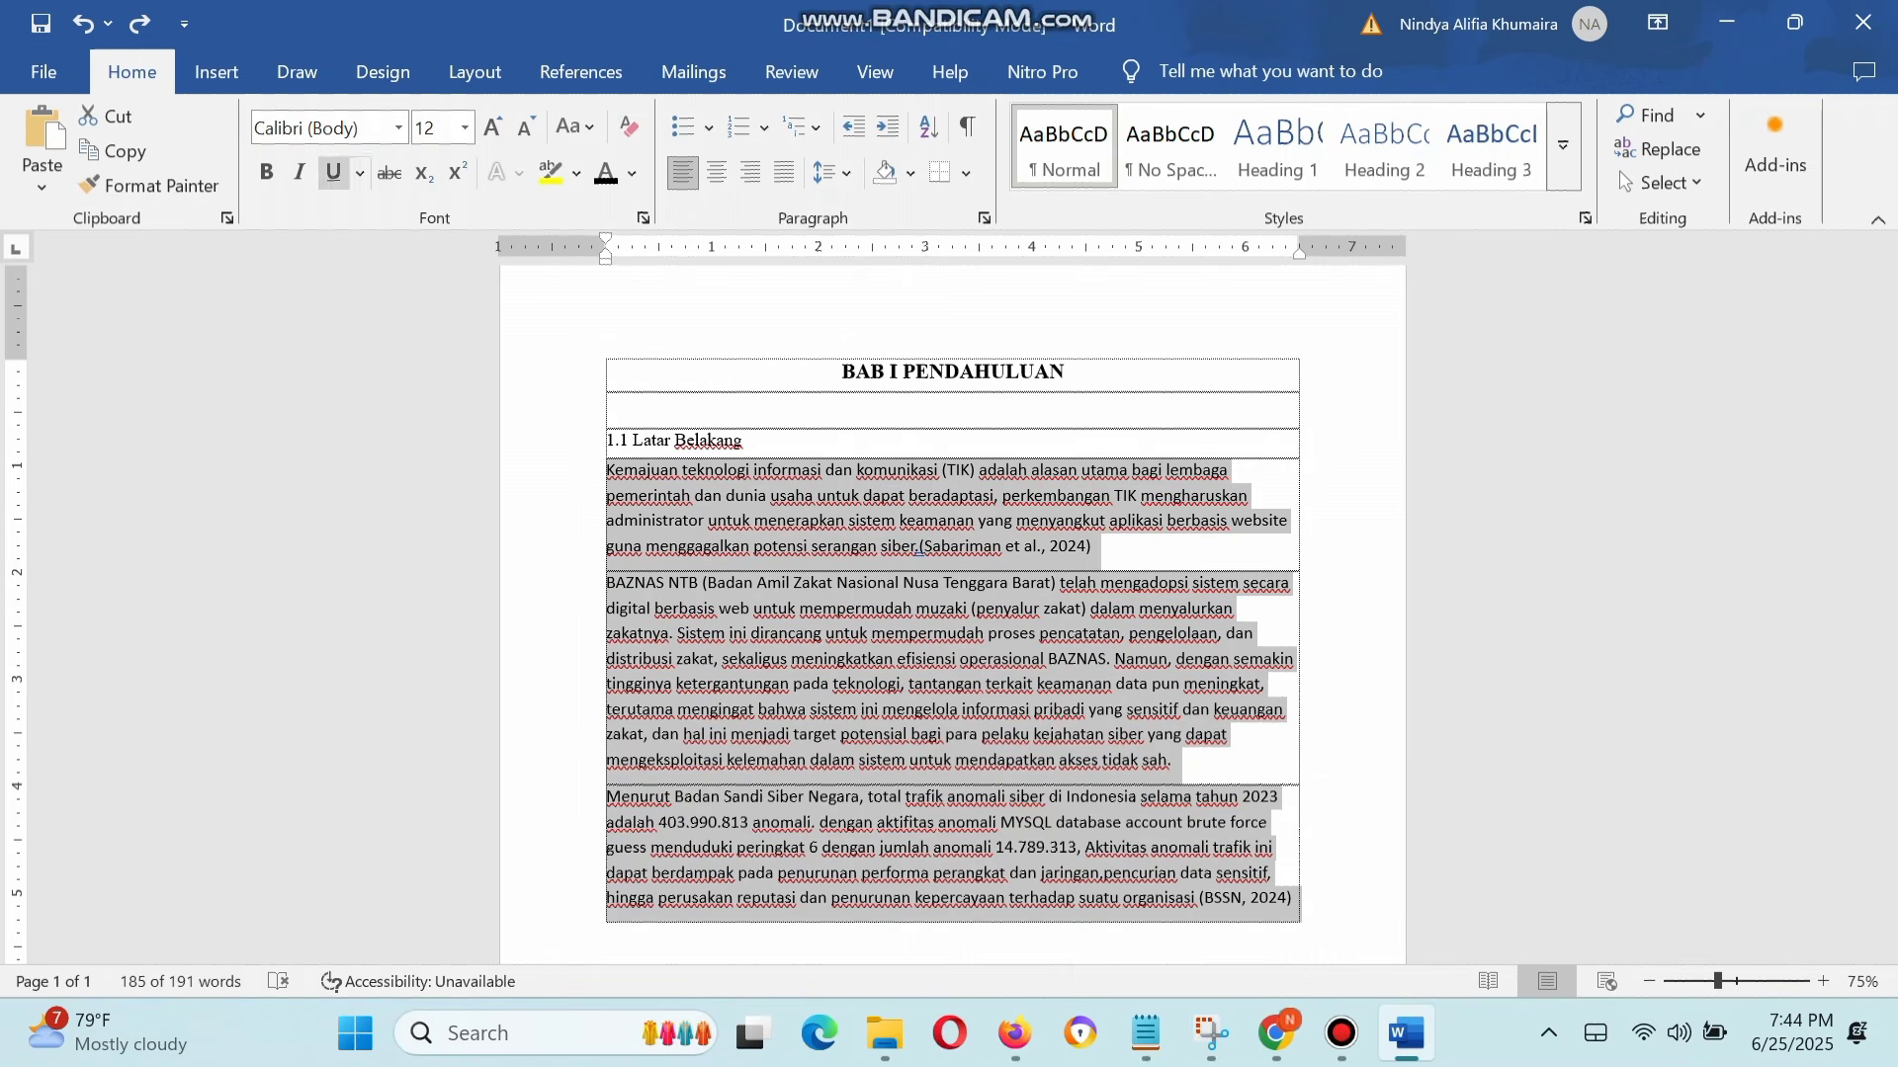
pyautogui.click(326, 128)
pyautogui.write('Times New Roman')
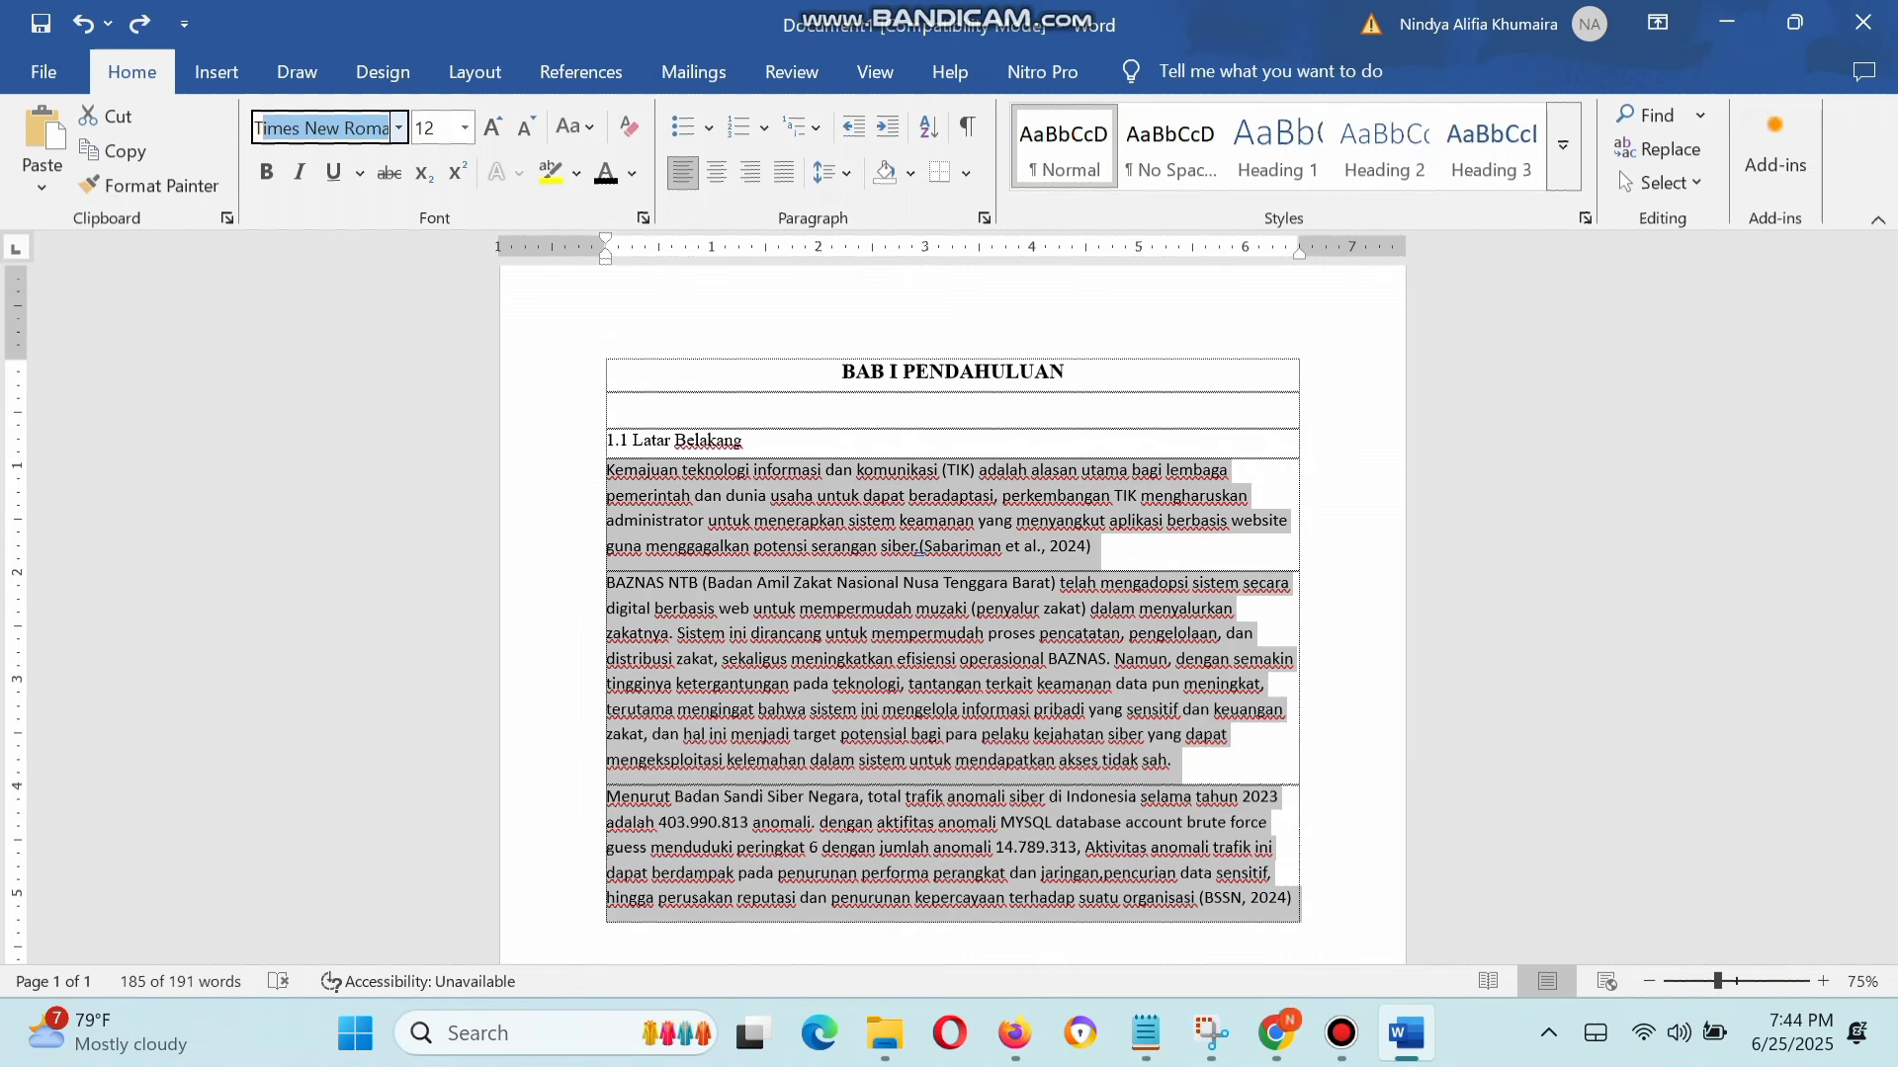
pyautogui.press('Return')
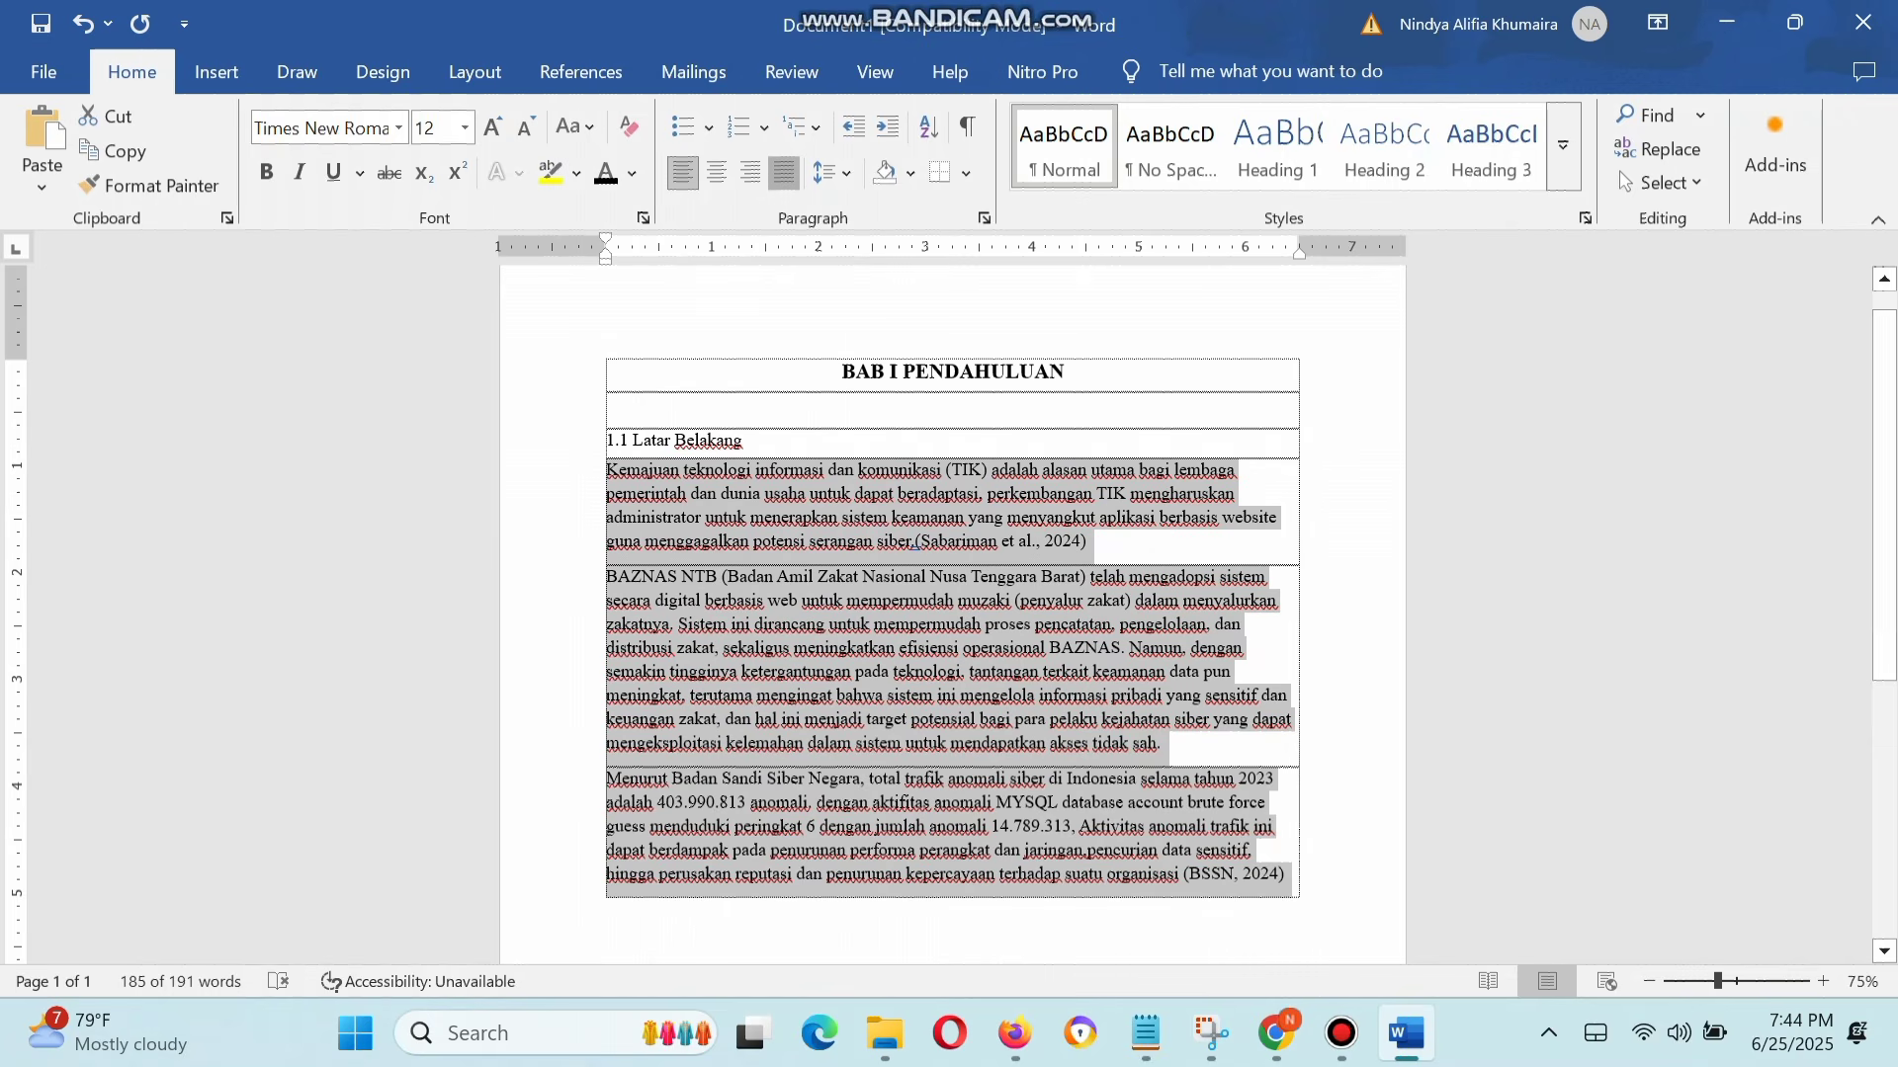
# Step: Justify the three body paragraphs and set their line spacing to 1.5
pyautogui.click(783, 174)
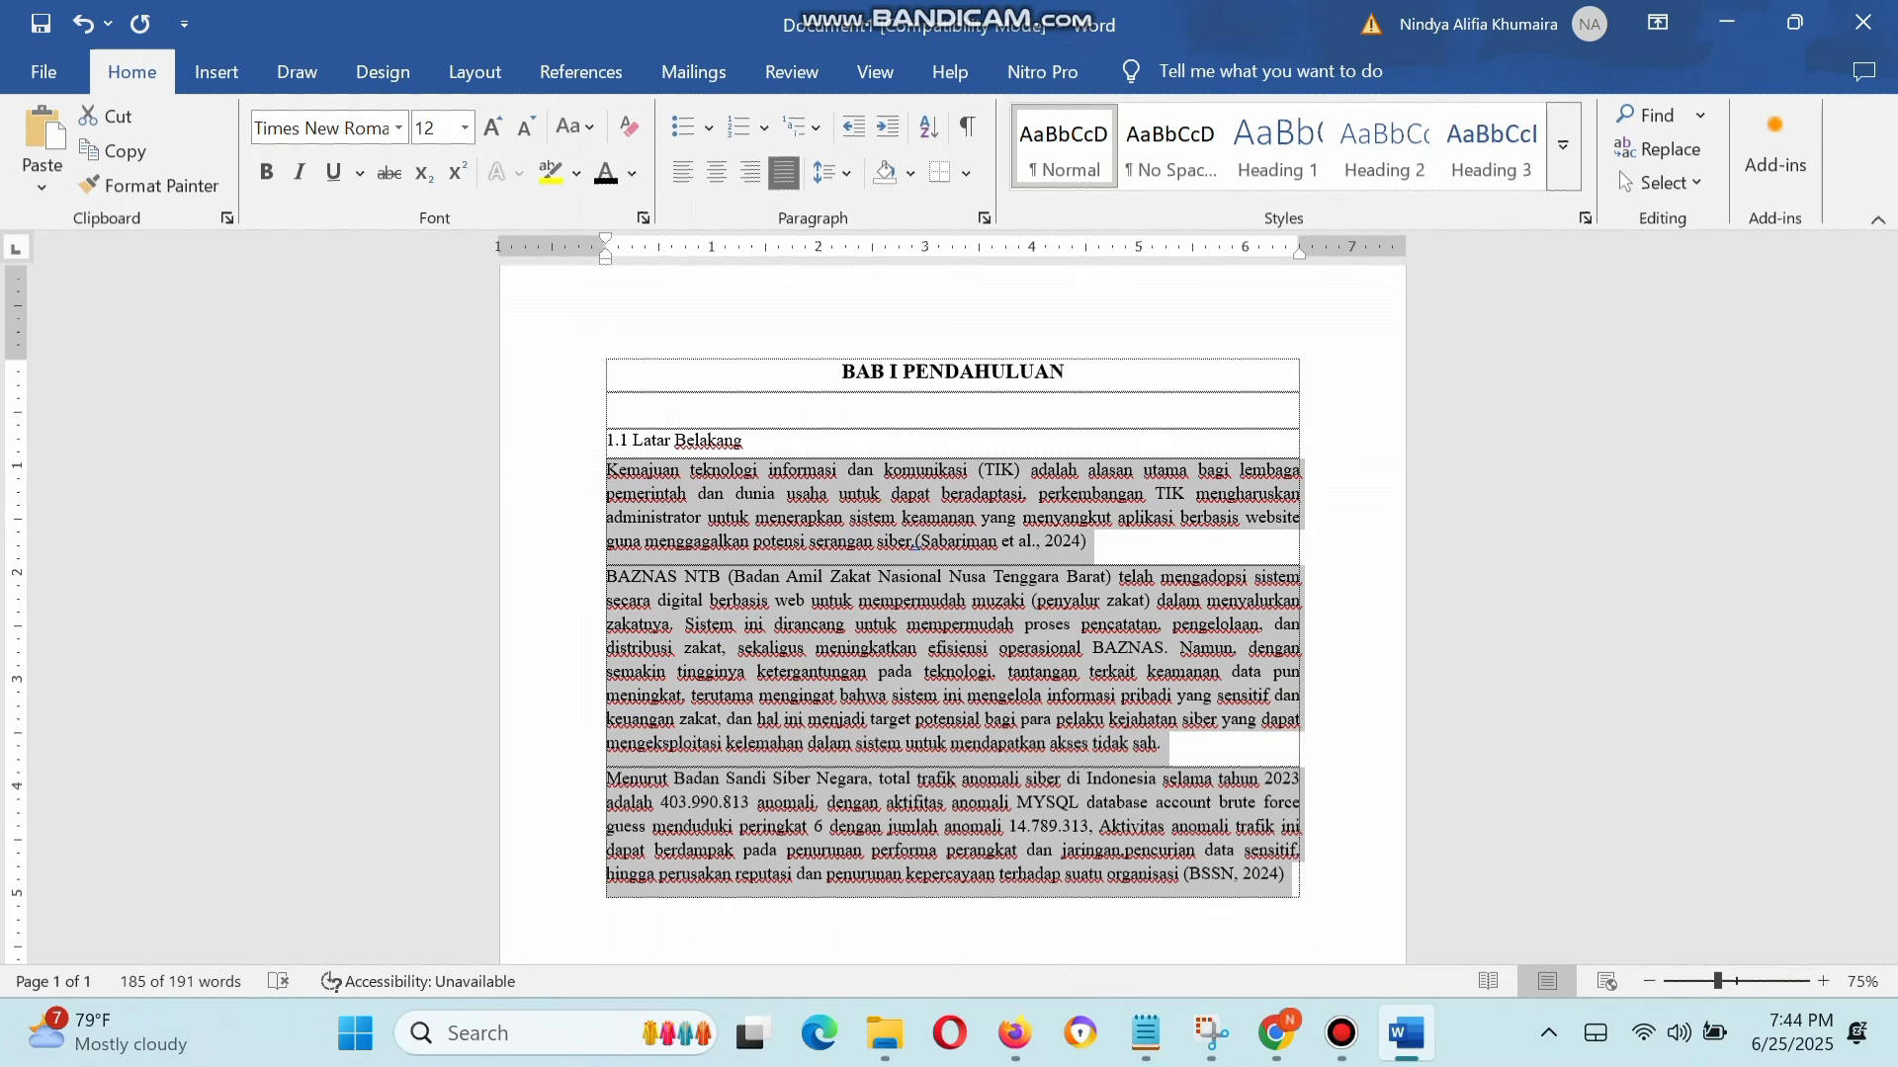
pyautogui.click(831, 174)
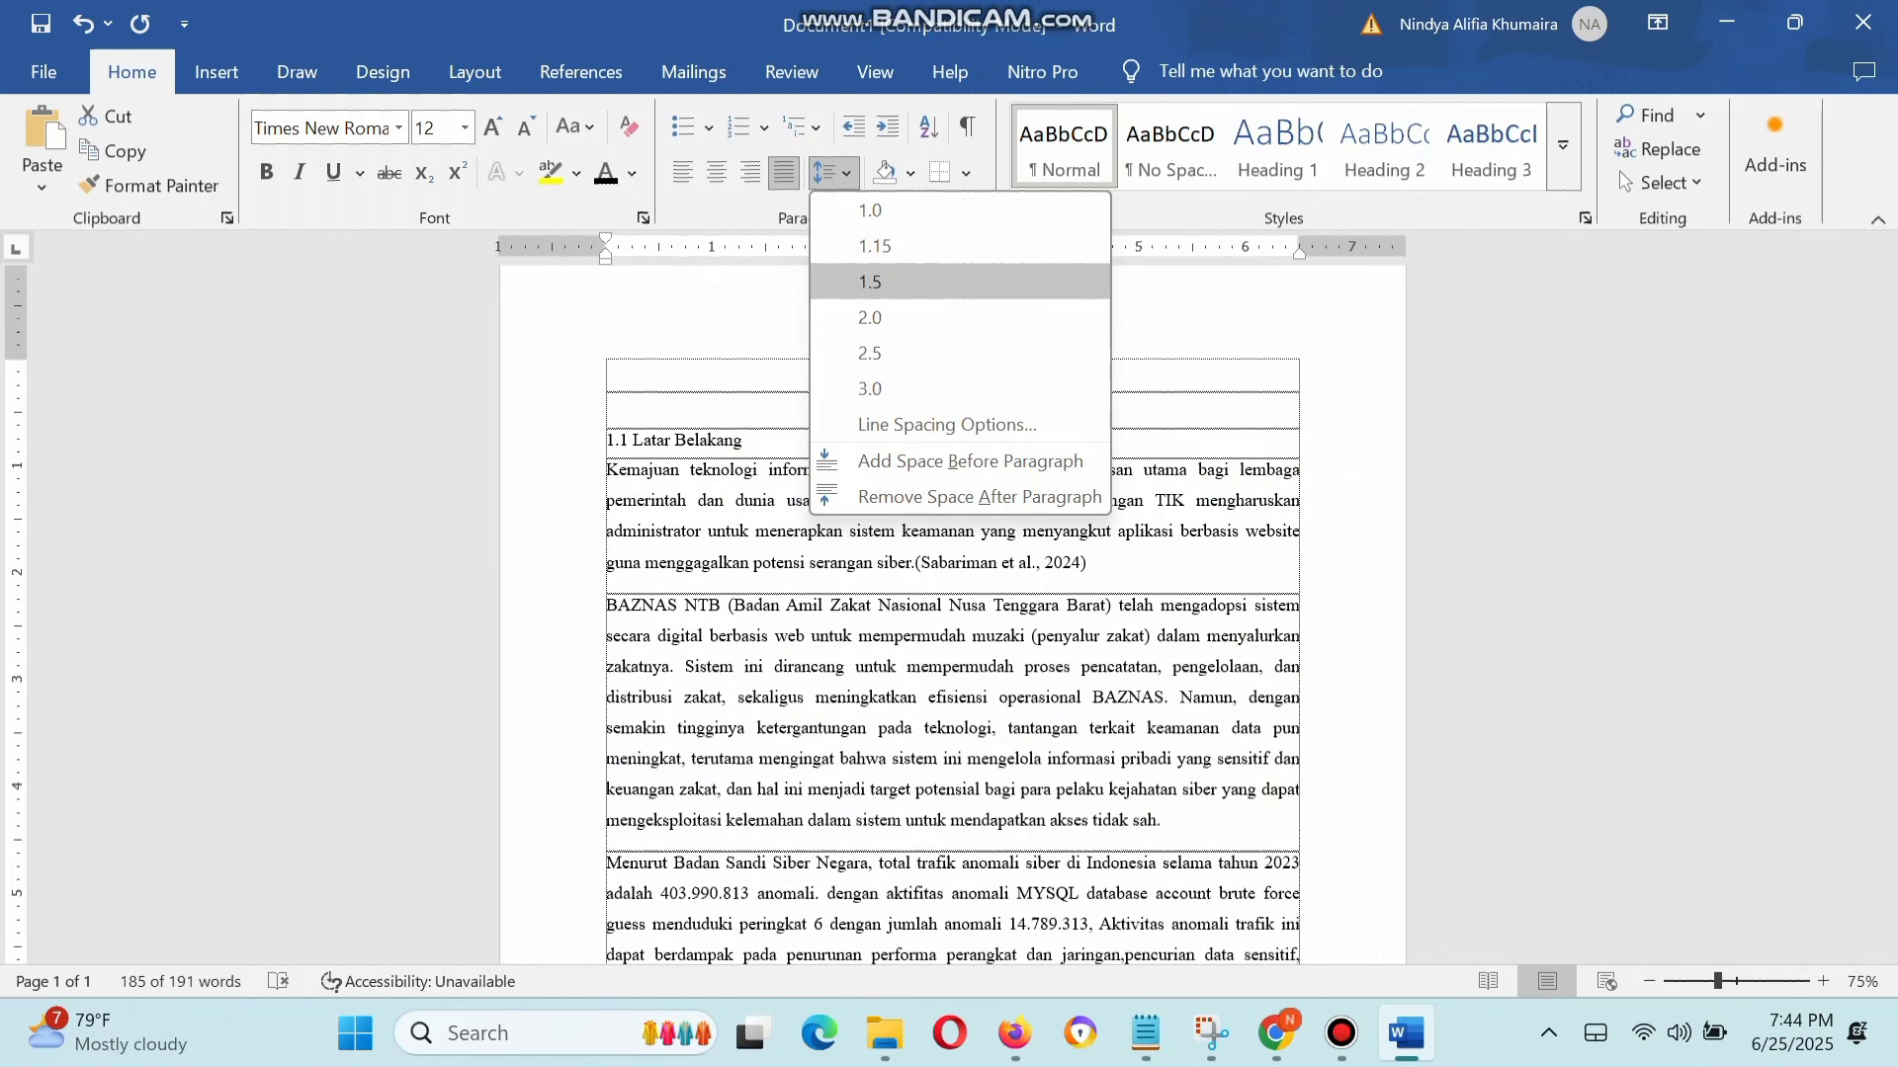
pyautogui.click(870, 282)
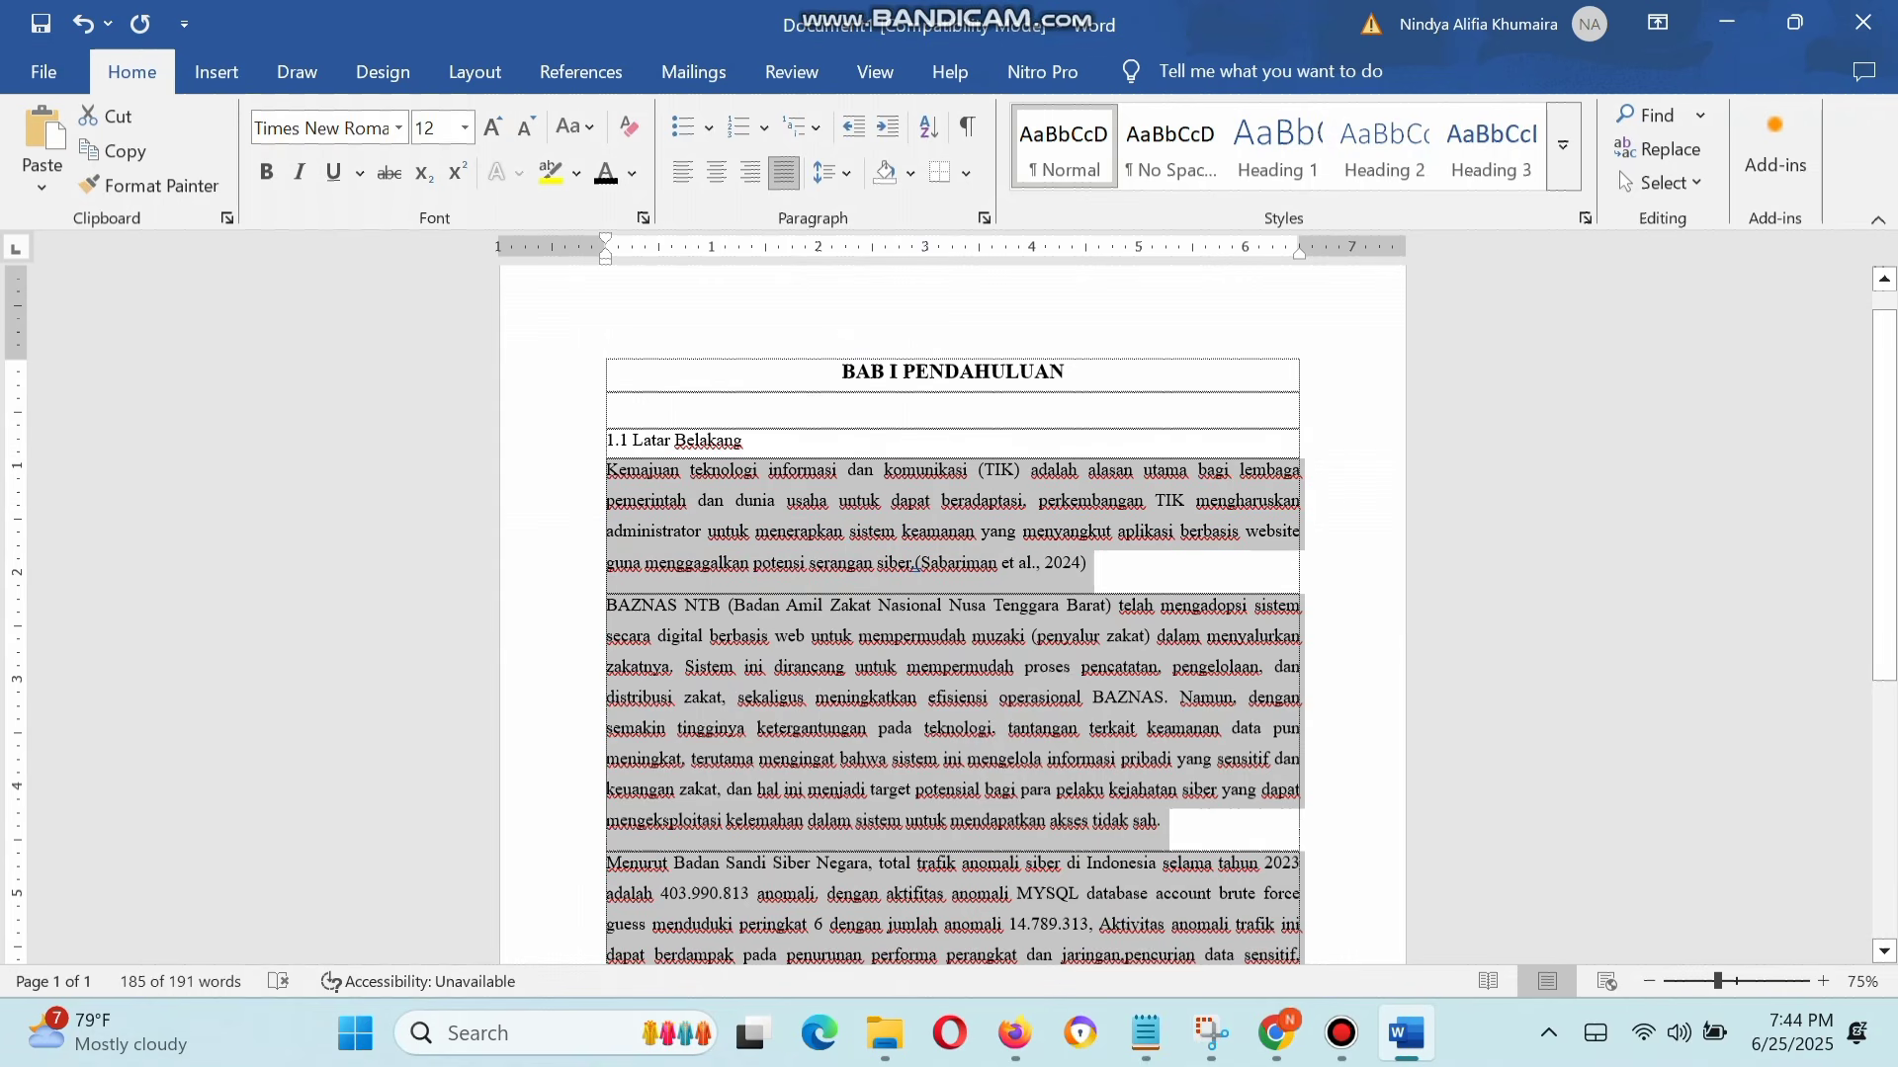
# Step: Try indenting the first lines of the first two body paragraphs one by one, and undo the indents
pyautogui.click(999, 667)
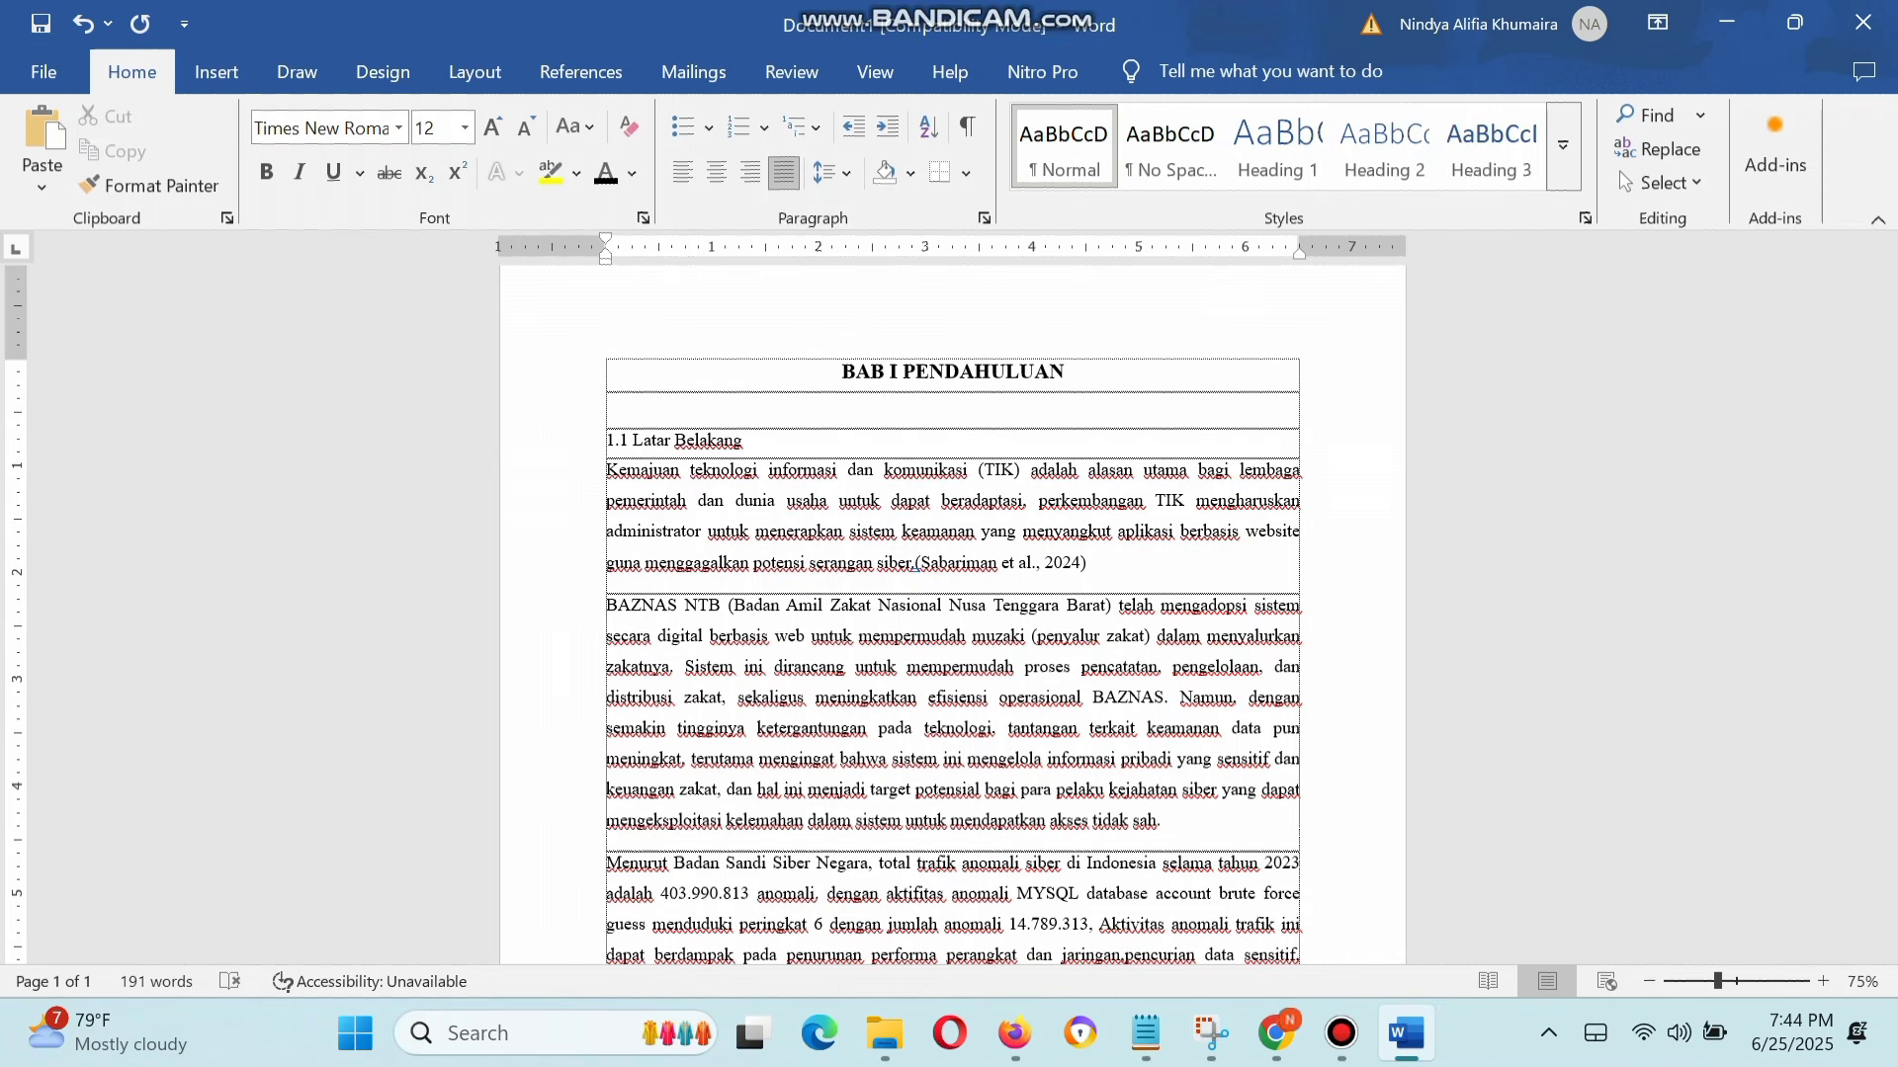
pyautogui.press('Tab')
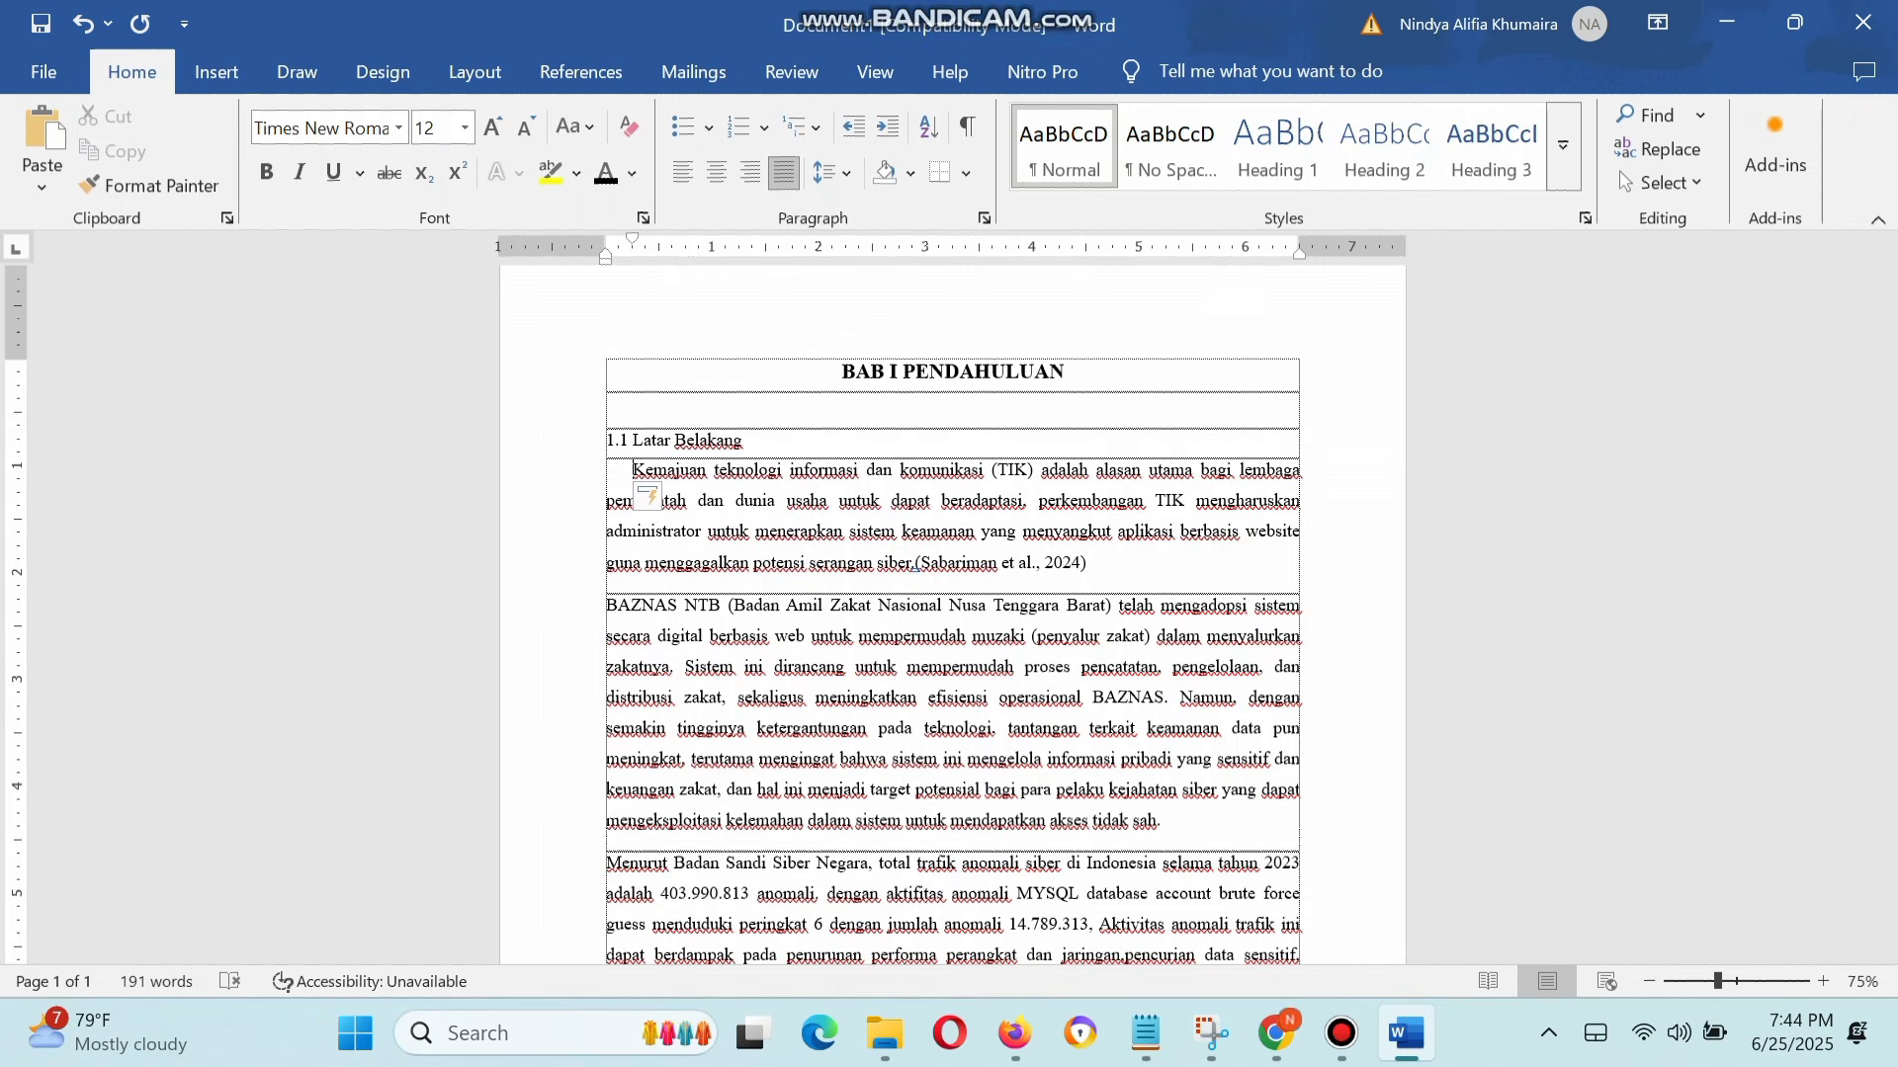
pyautogui.click(607, 606)
pyautogui.press('Tab')
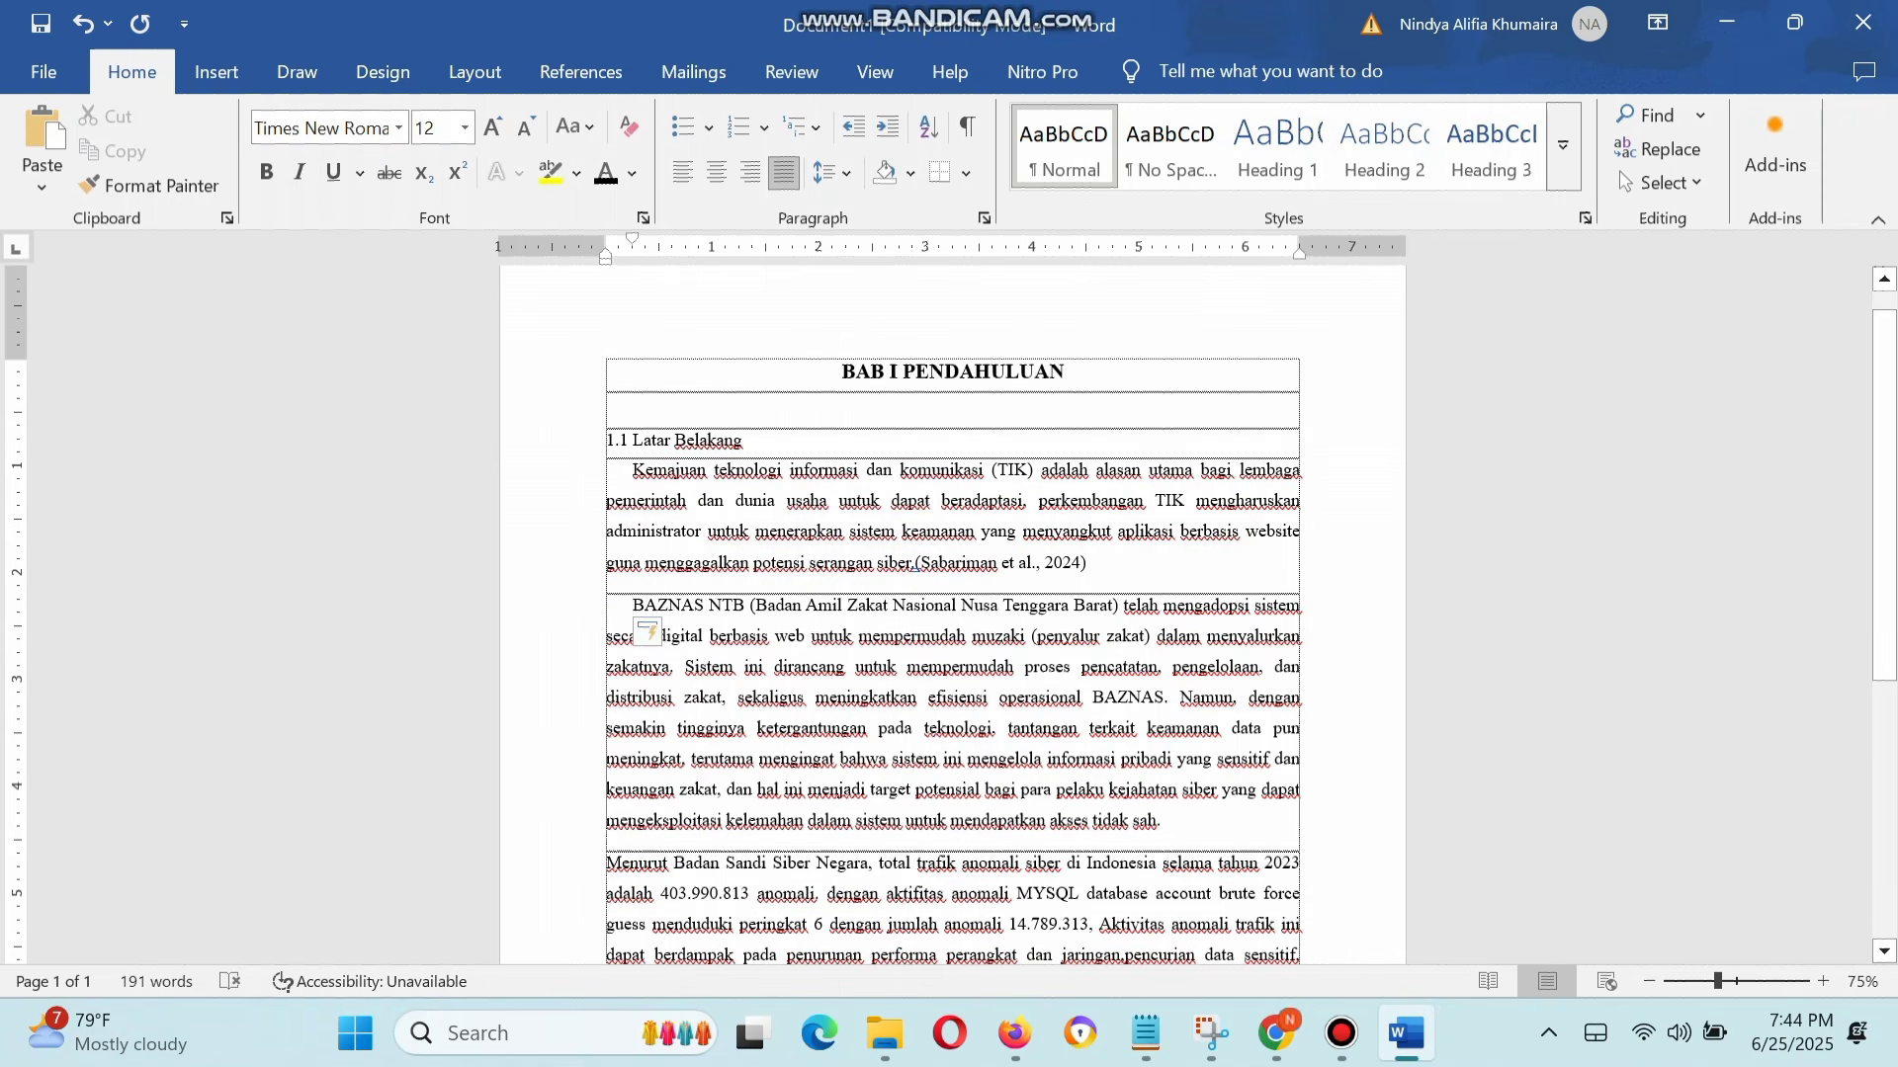
pyautogui.hotkey('ctrl', 'z')
pyautogui.hotkey('ctrl', 'z')
pyautogui.hotkey('ctrl', 'z')
pyautogui.hotkey('ctrl', 'z')
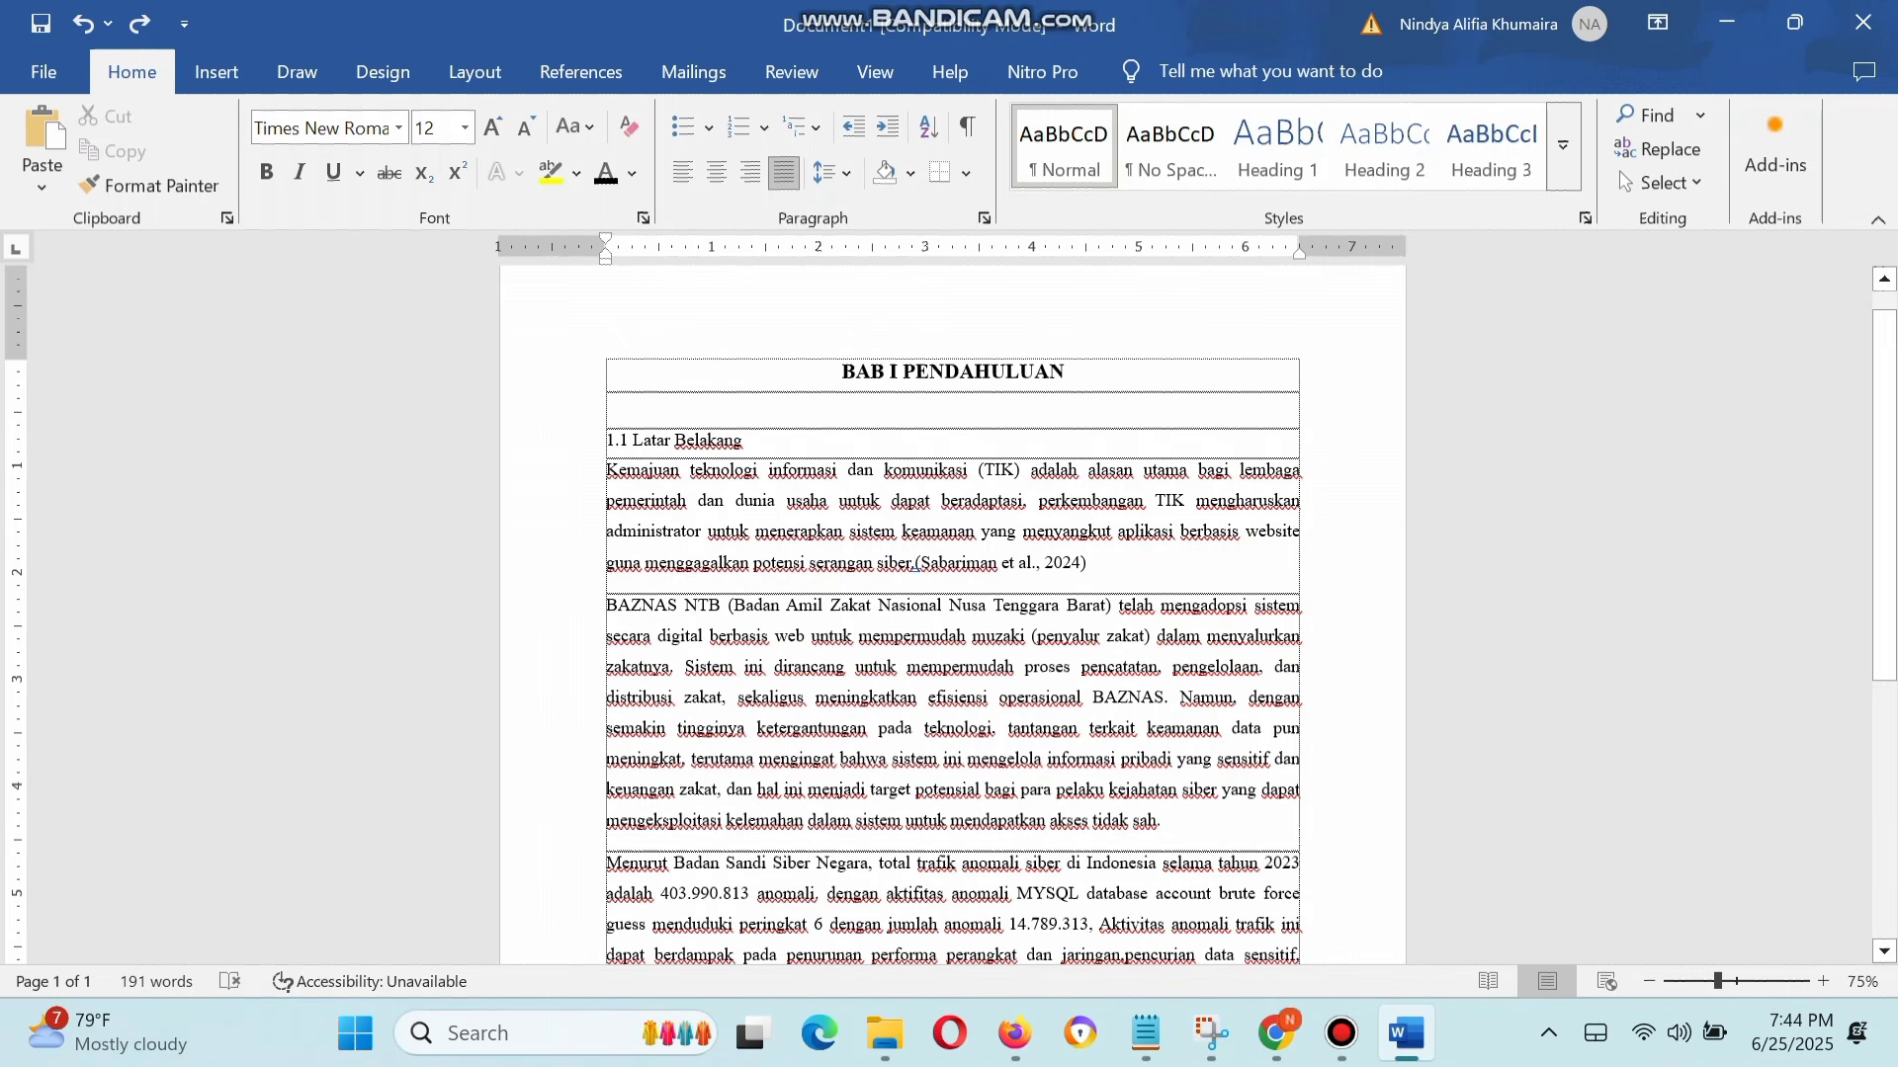
# Step: Apply a special first-line indent of 0.5" to all three body paragraphs through the paragraph settings
pyautogui.hotkey('shift', 'Down')
pyautogui.hotkey('shift', 'Down')
pyautogui.hotkey('shift', 'Down')
pyautogui.hotkey('shift', 'Down')
pyautogui.hotkey('shift', 'Down')
pyautogui.hotkey('shift', 'Down')
pyautogui.hotkey('shift', 'Down')
pyautogui.hotkey('shift', 'Down')
pyautogui.hotkey('shift', 'Down')
pyautogui.hotkey('shift', 'Down')
pyautogui.hotkey('shift', 'Down')
pyautogui.hotkey('shift', 'Down')
pyautogui.hotkey('shift', 'Down')
pyautogui.hotkey('shift', 'Down')
pyautogui.hotkey('shift', 'Down')
pyautogui.hotkey('shift', 'Down')
pyautogui.hotkey('shift', 'Down')
pyautogui.hotkey('shift', 'Down')
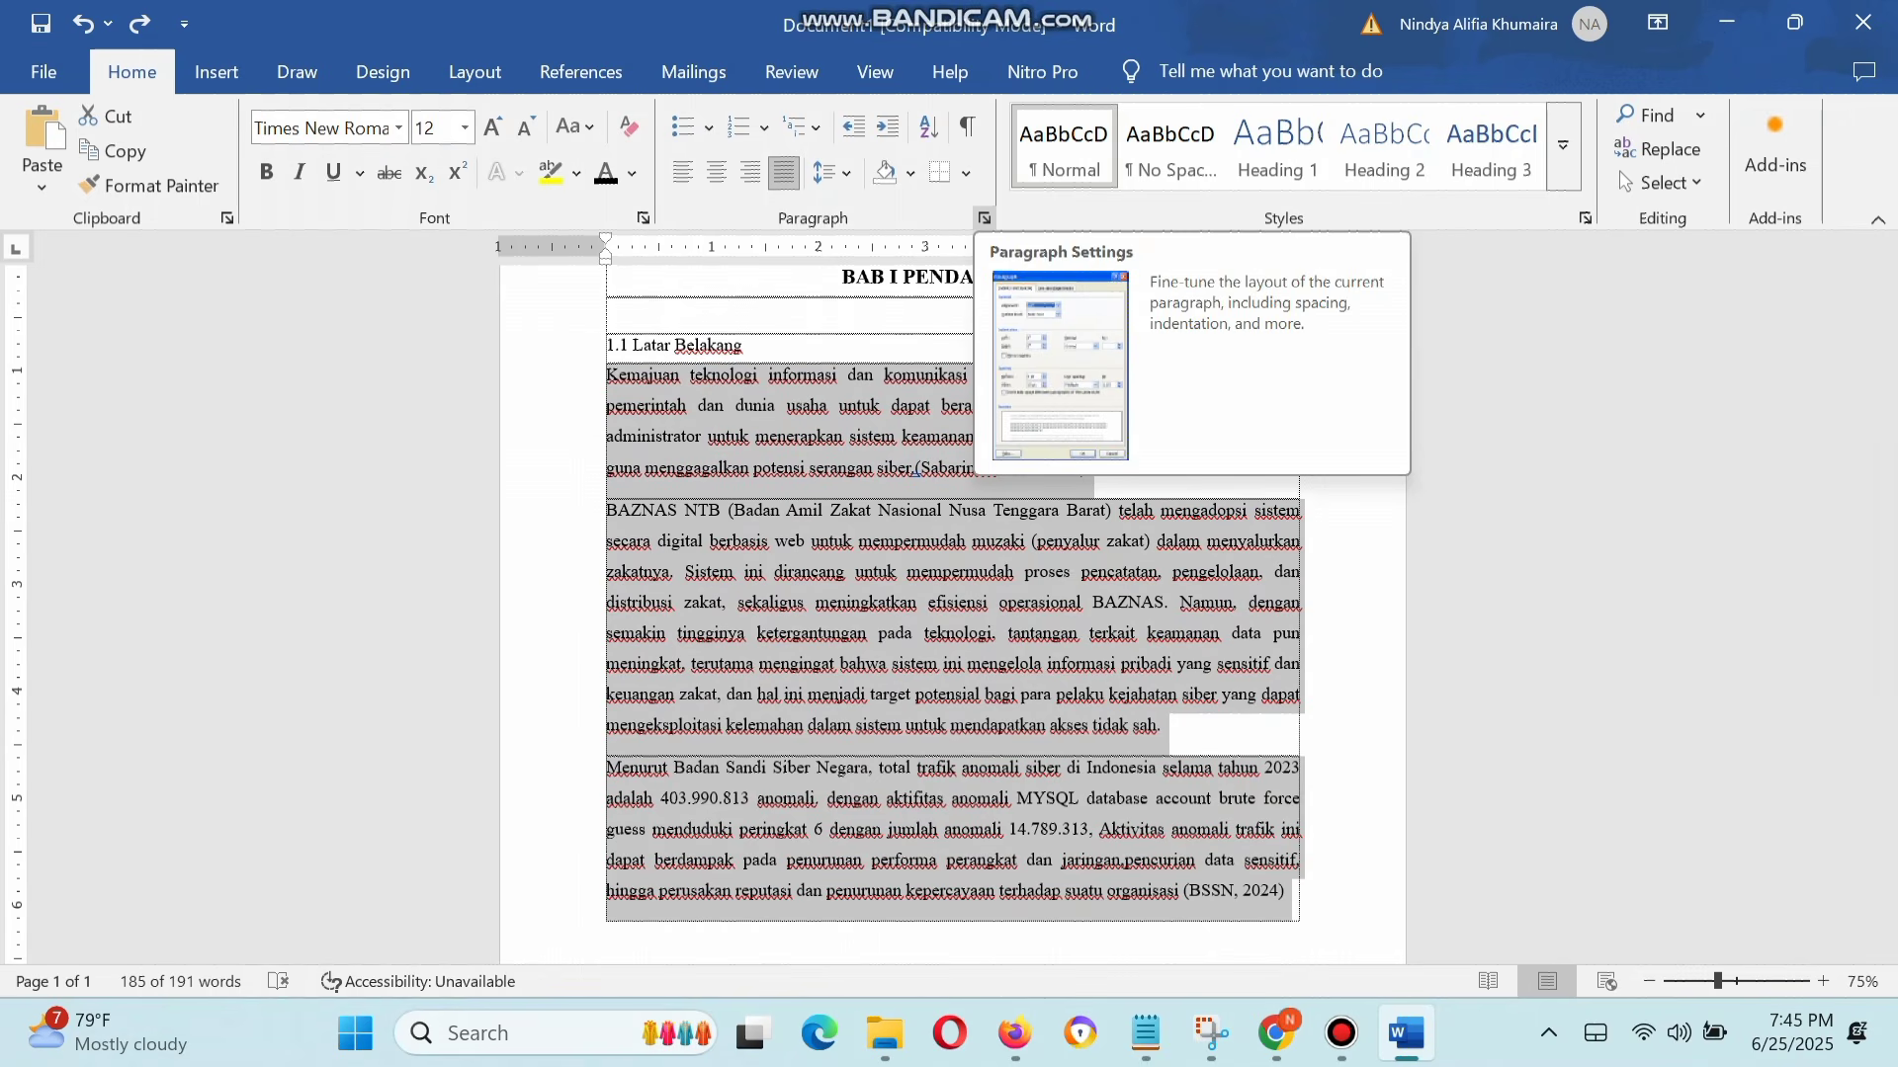
pyautogui.click(985, 218)
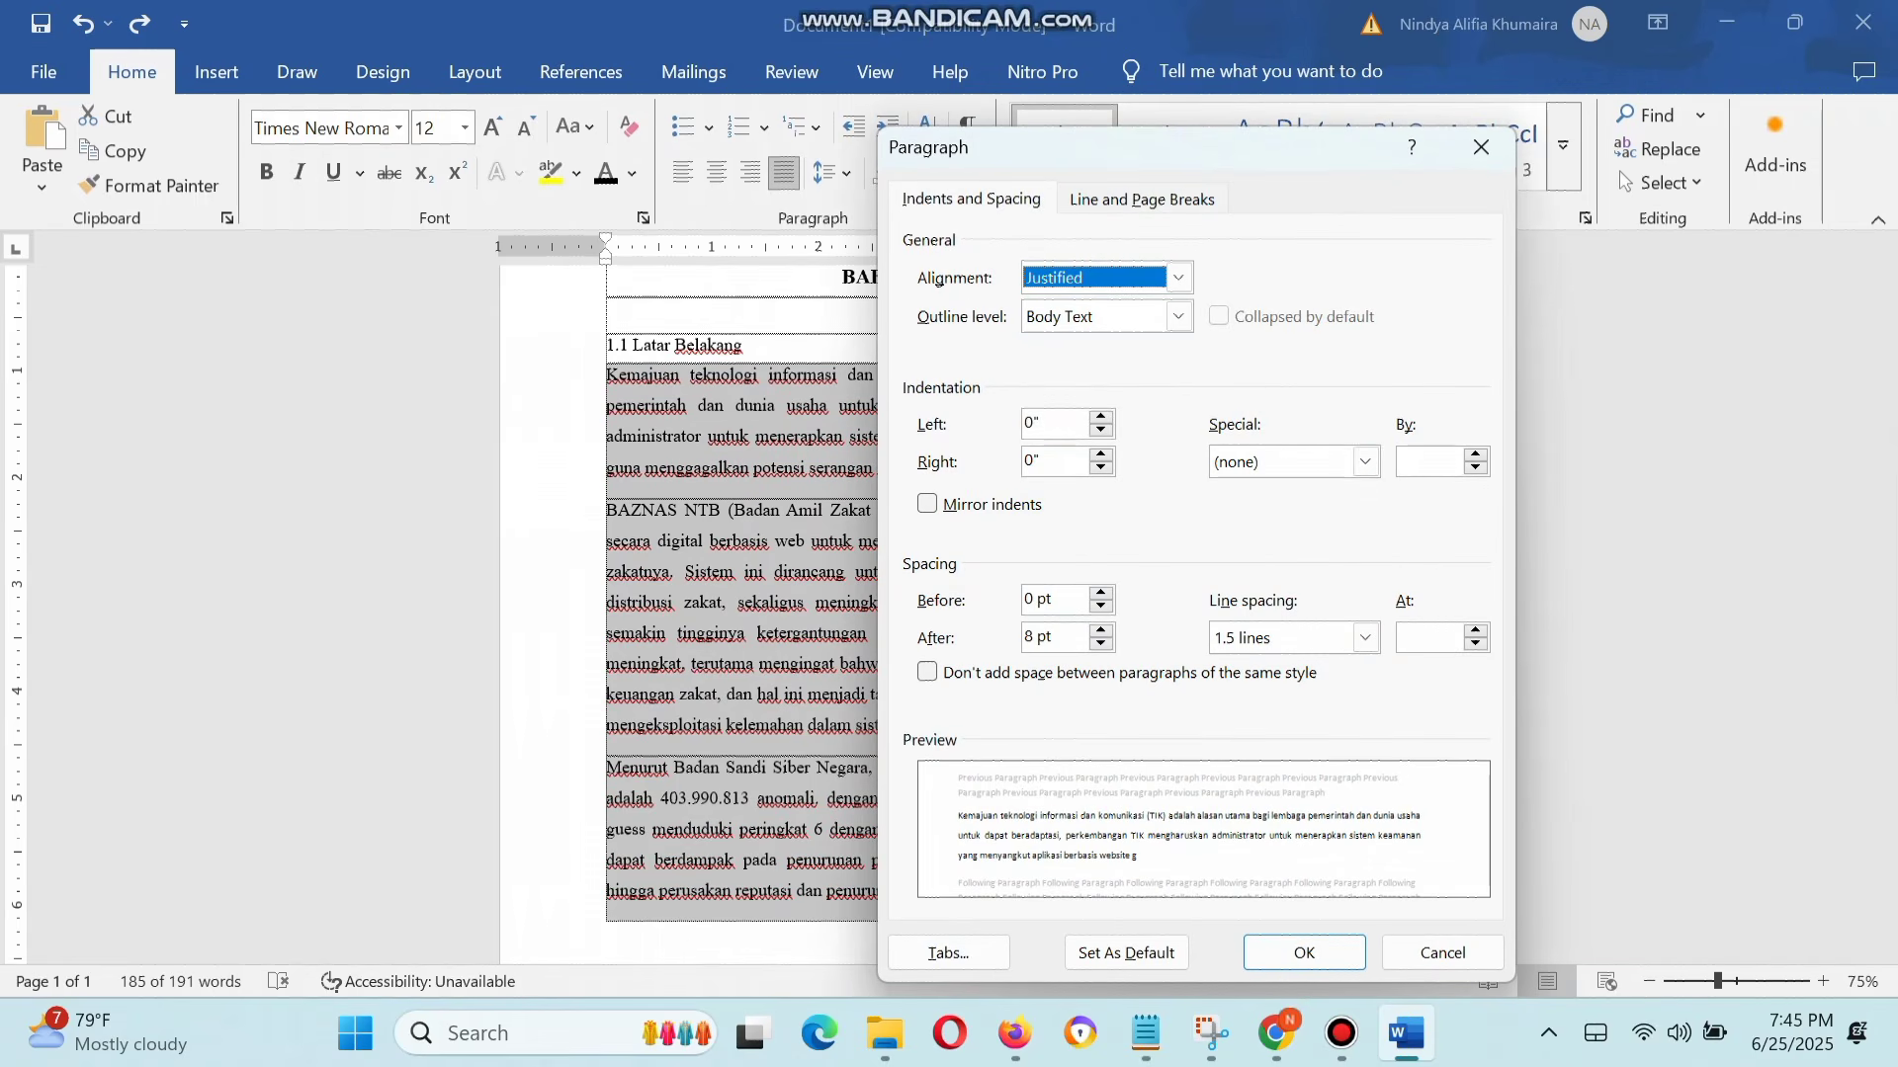
pyautogui.click(1365, 461)
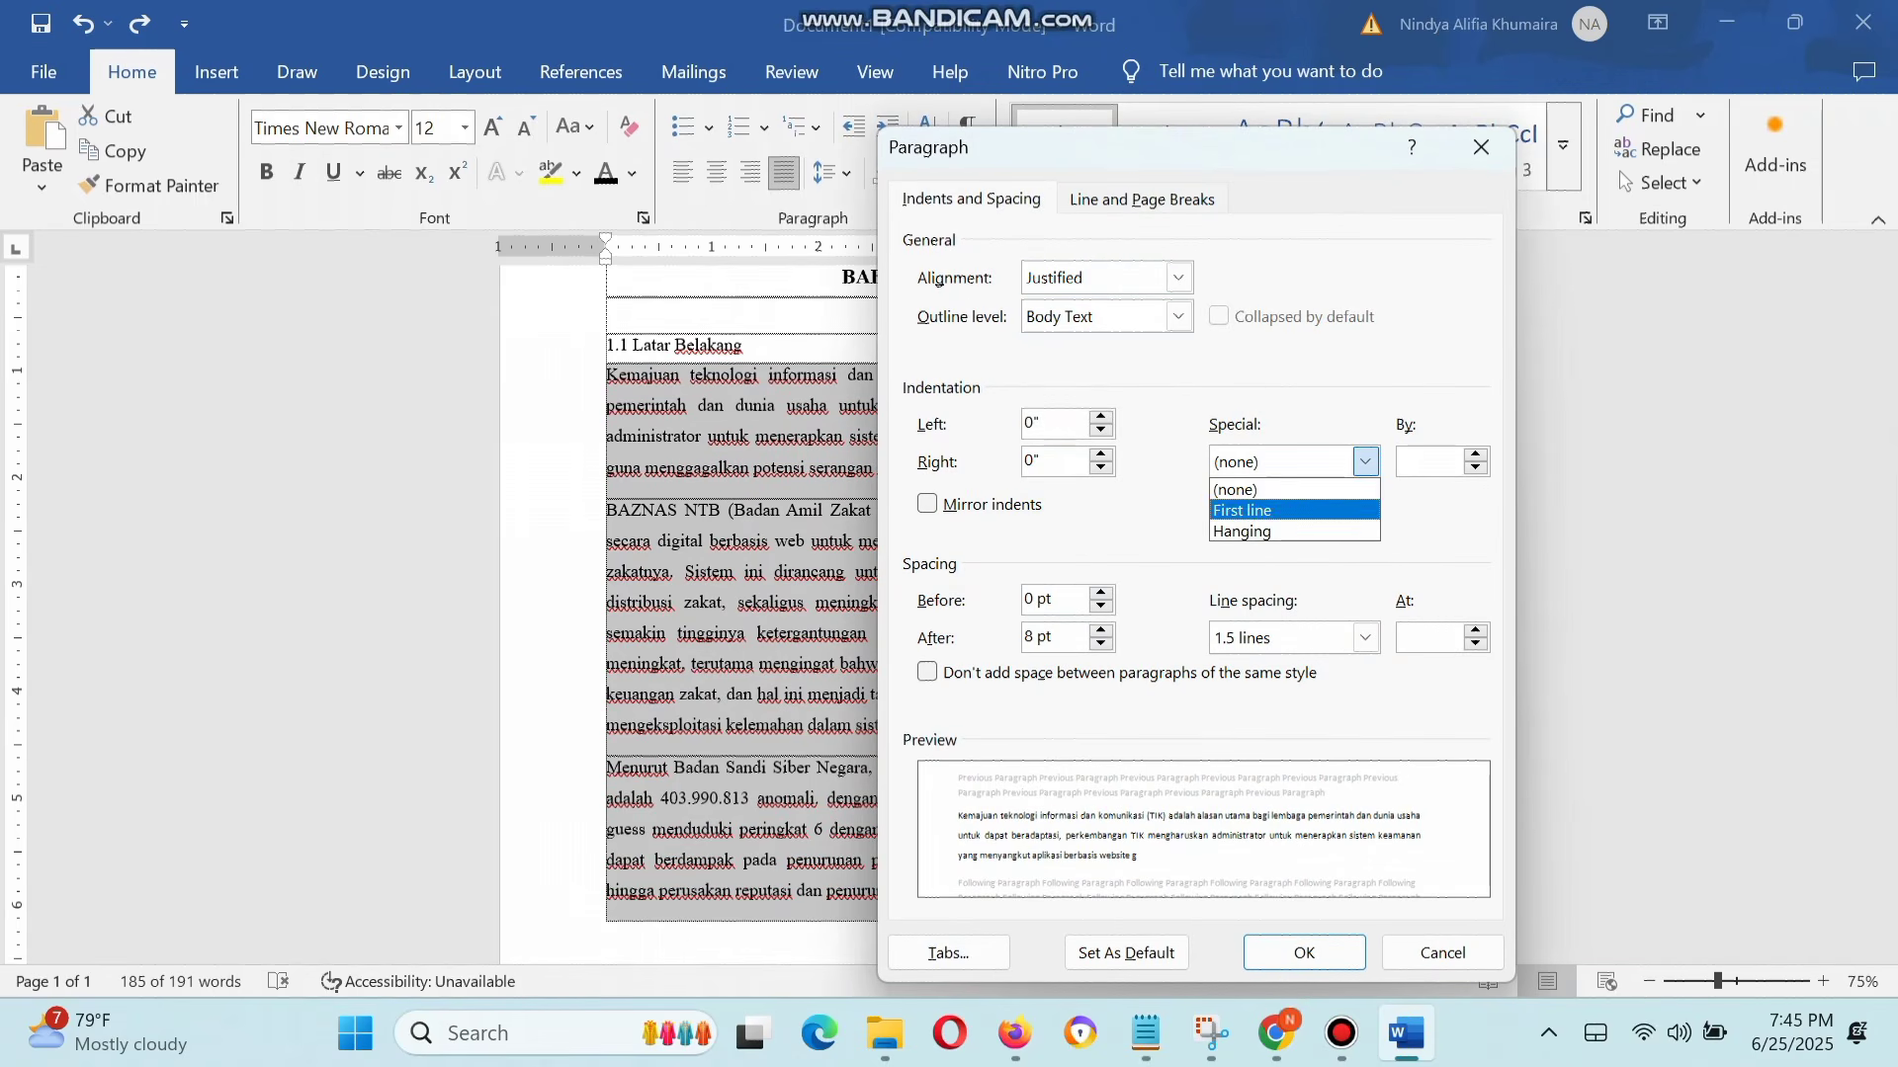
pyautogui.click(1293, 511)
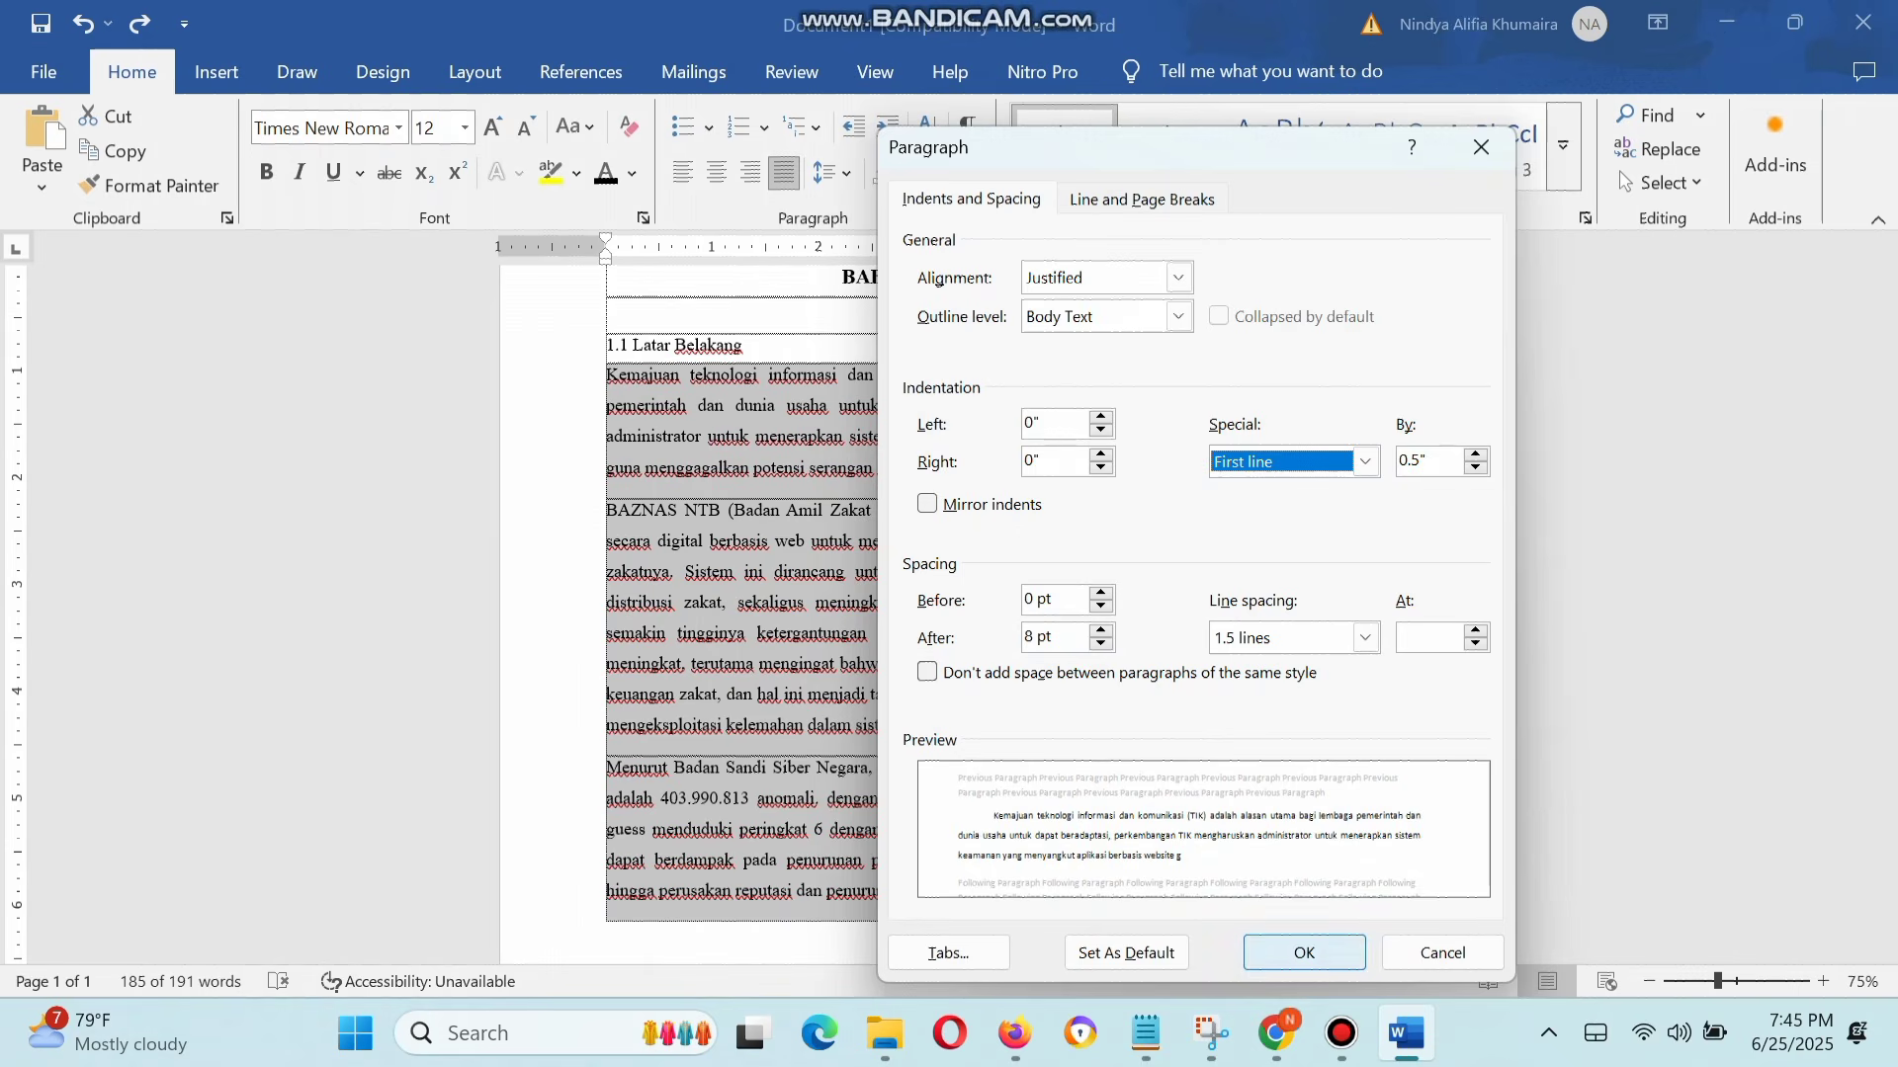
pyautogui.click(1305, 952)
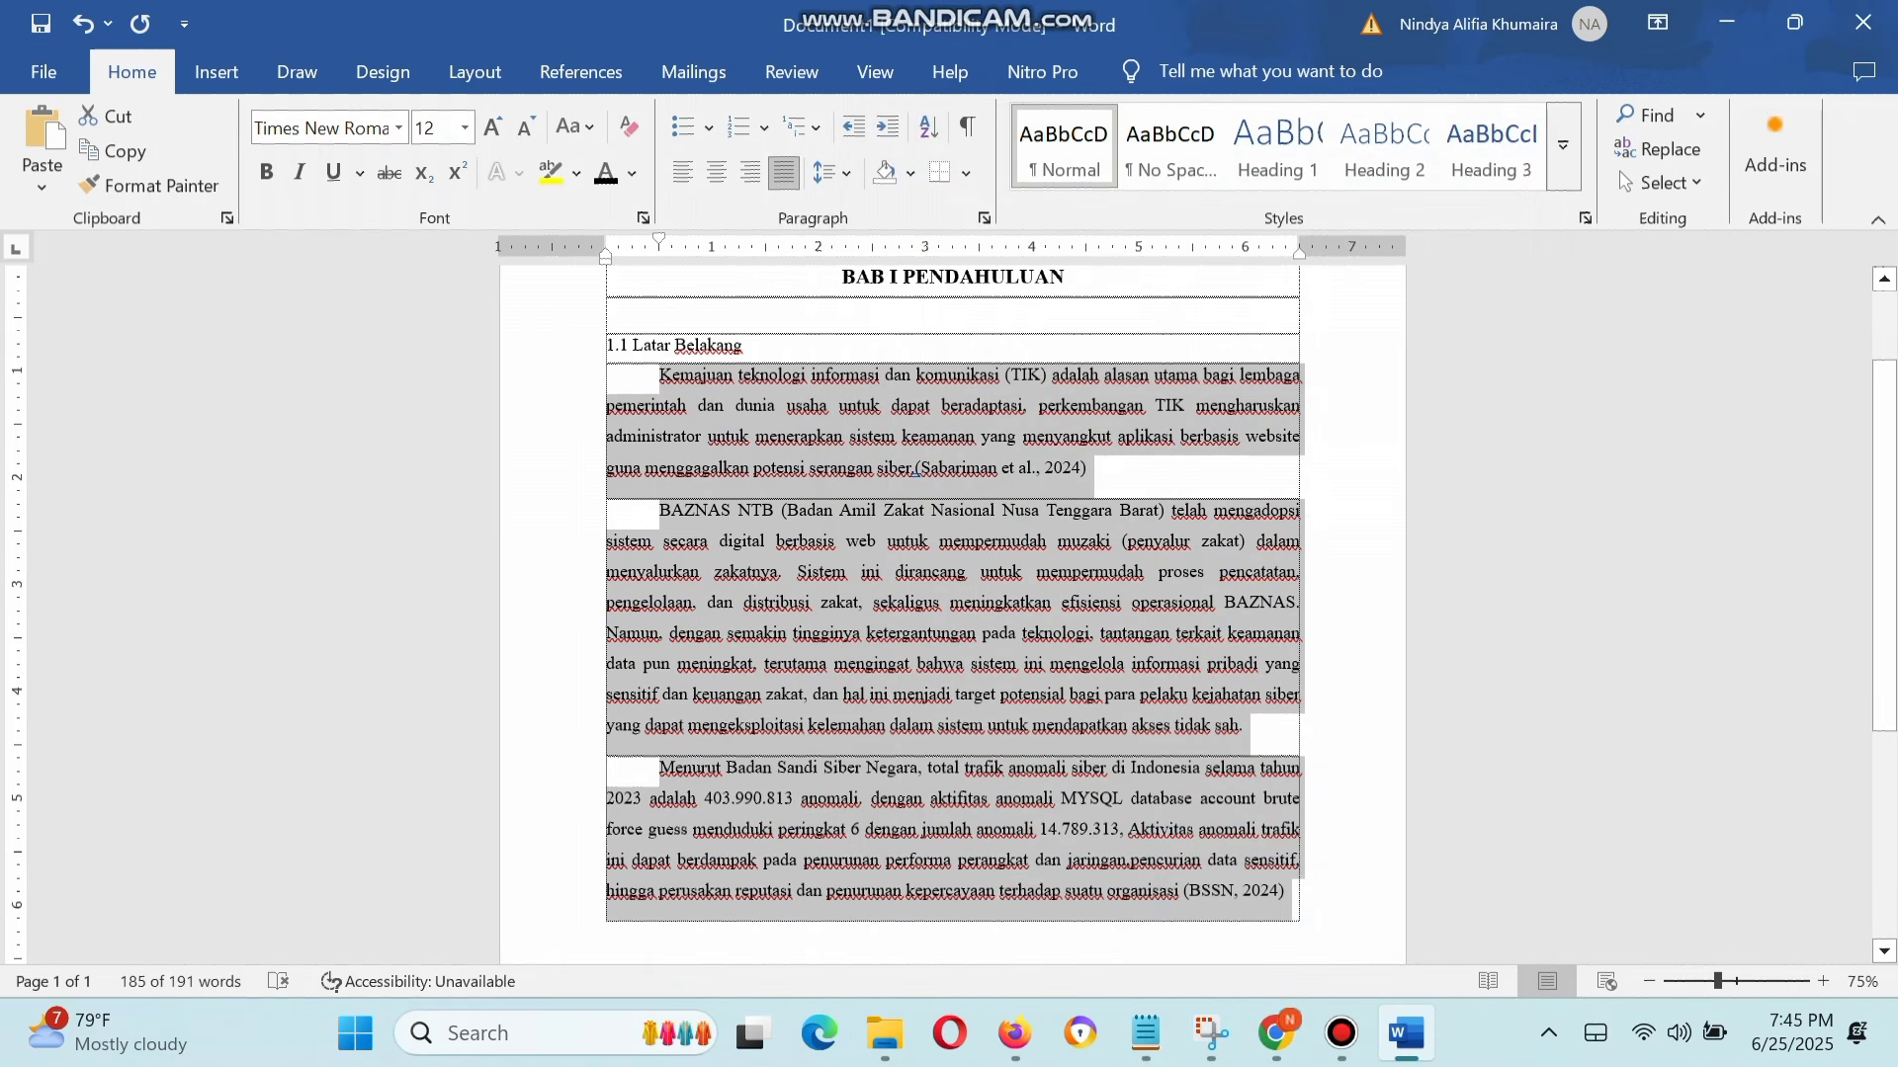
pyautogui.scroll(-1, 952, 593)
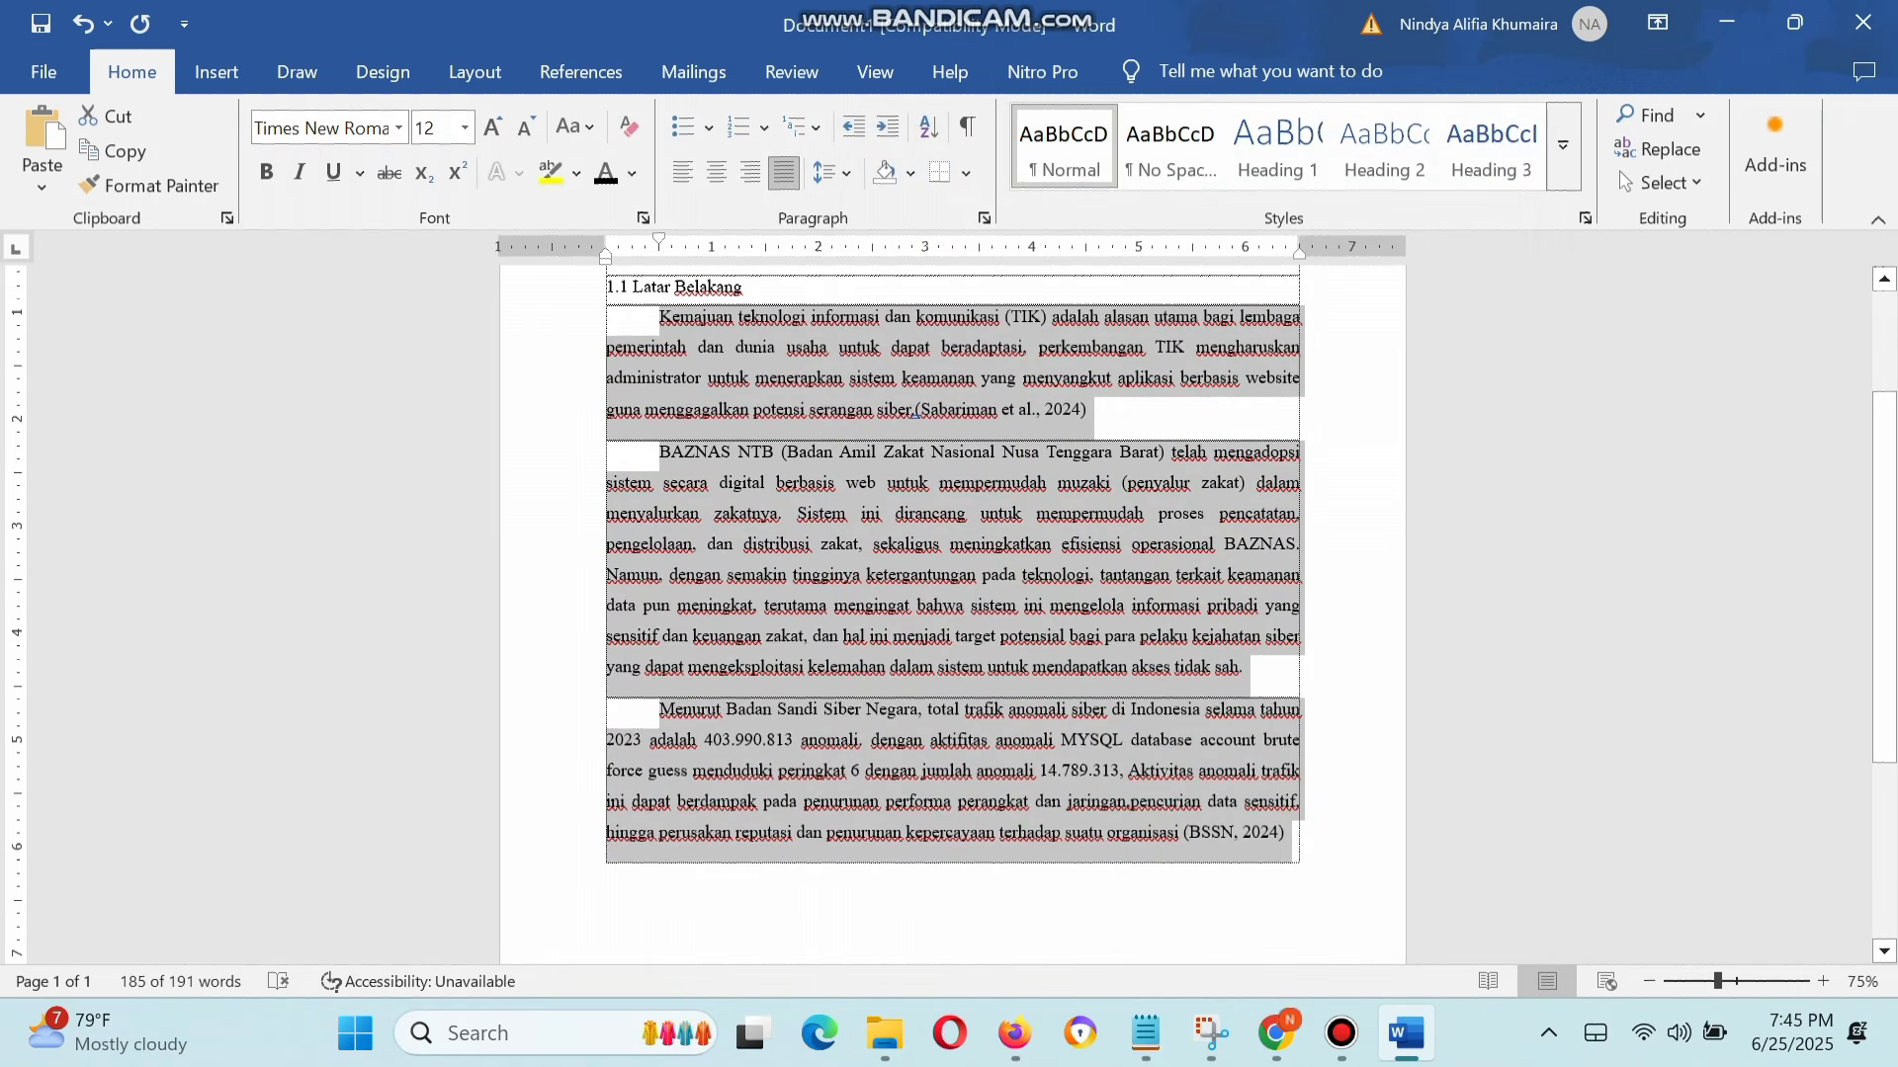
pyautogui.click(952, 636)
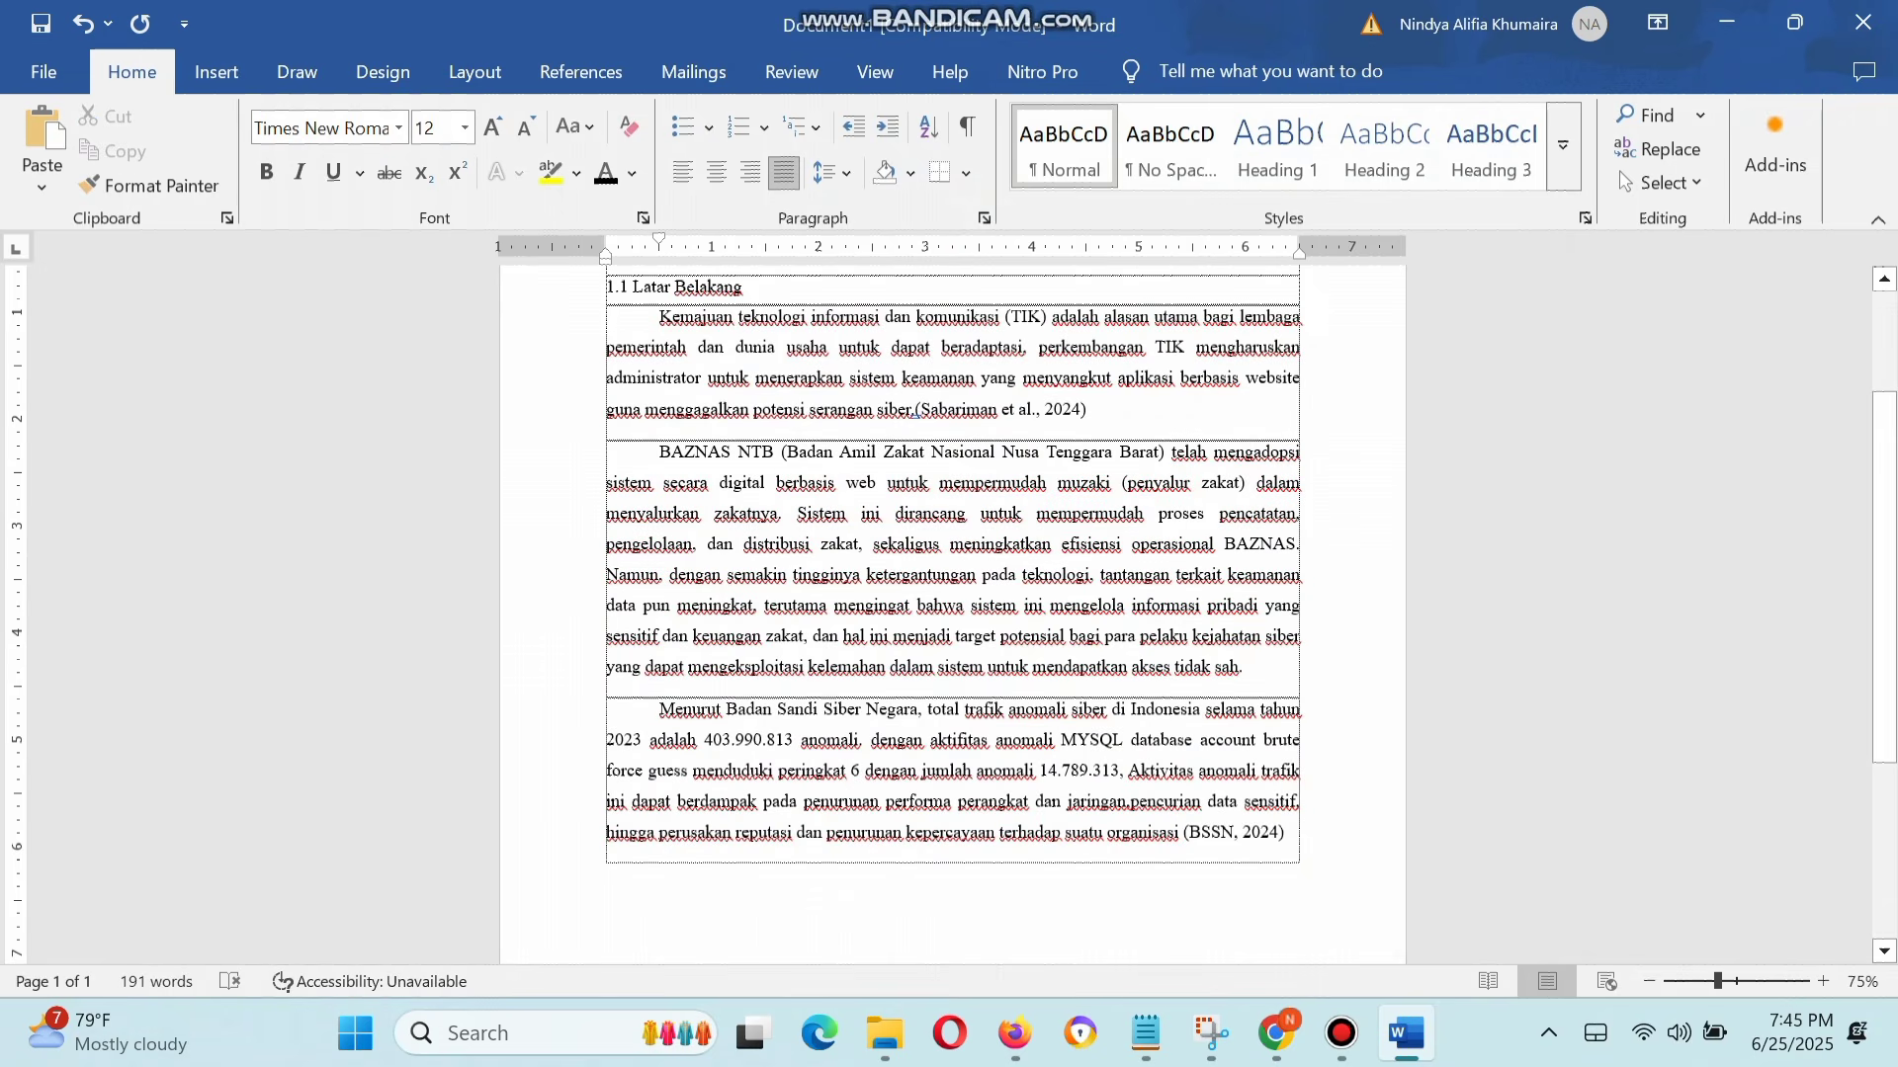
pyautogui.scroll(1, 951, 593)
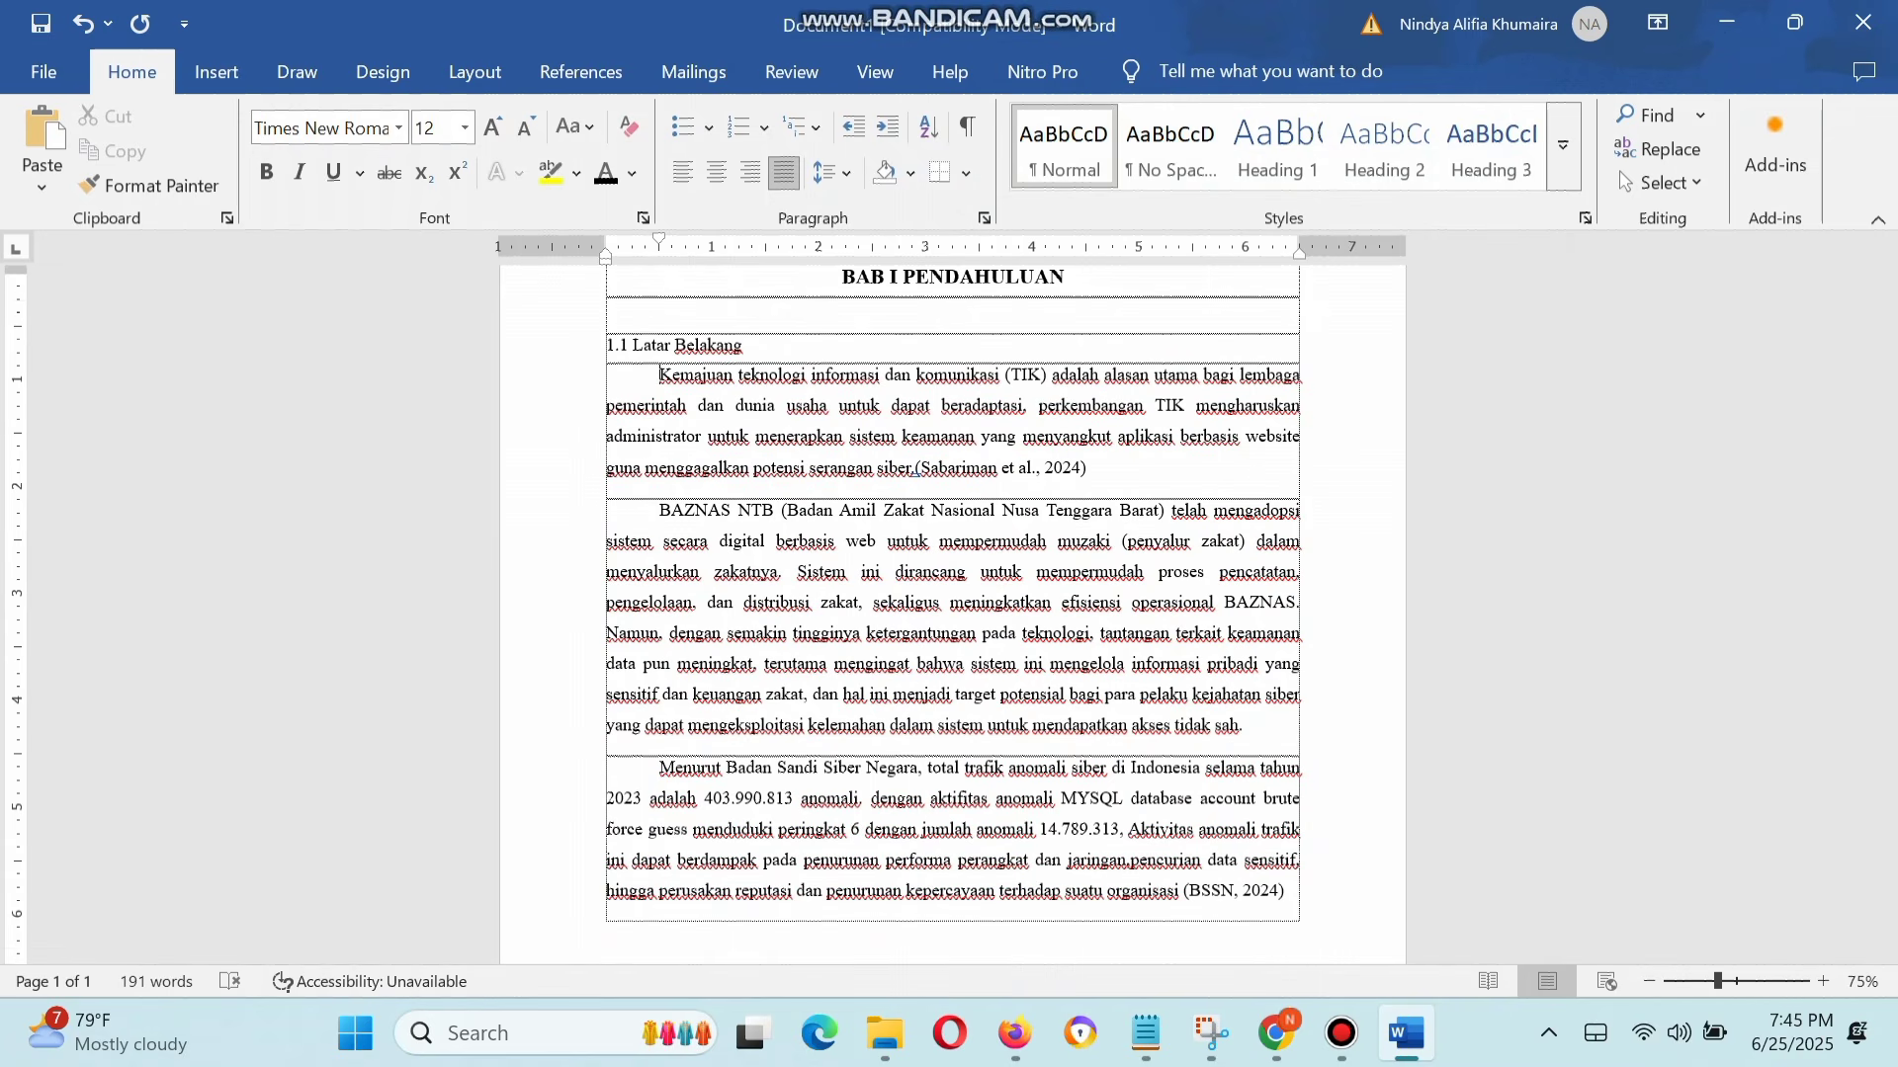
pyautogui.scroll(1, 952, 612)
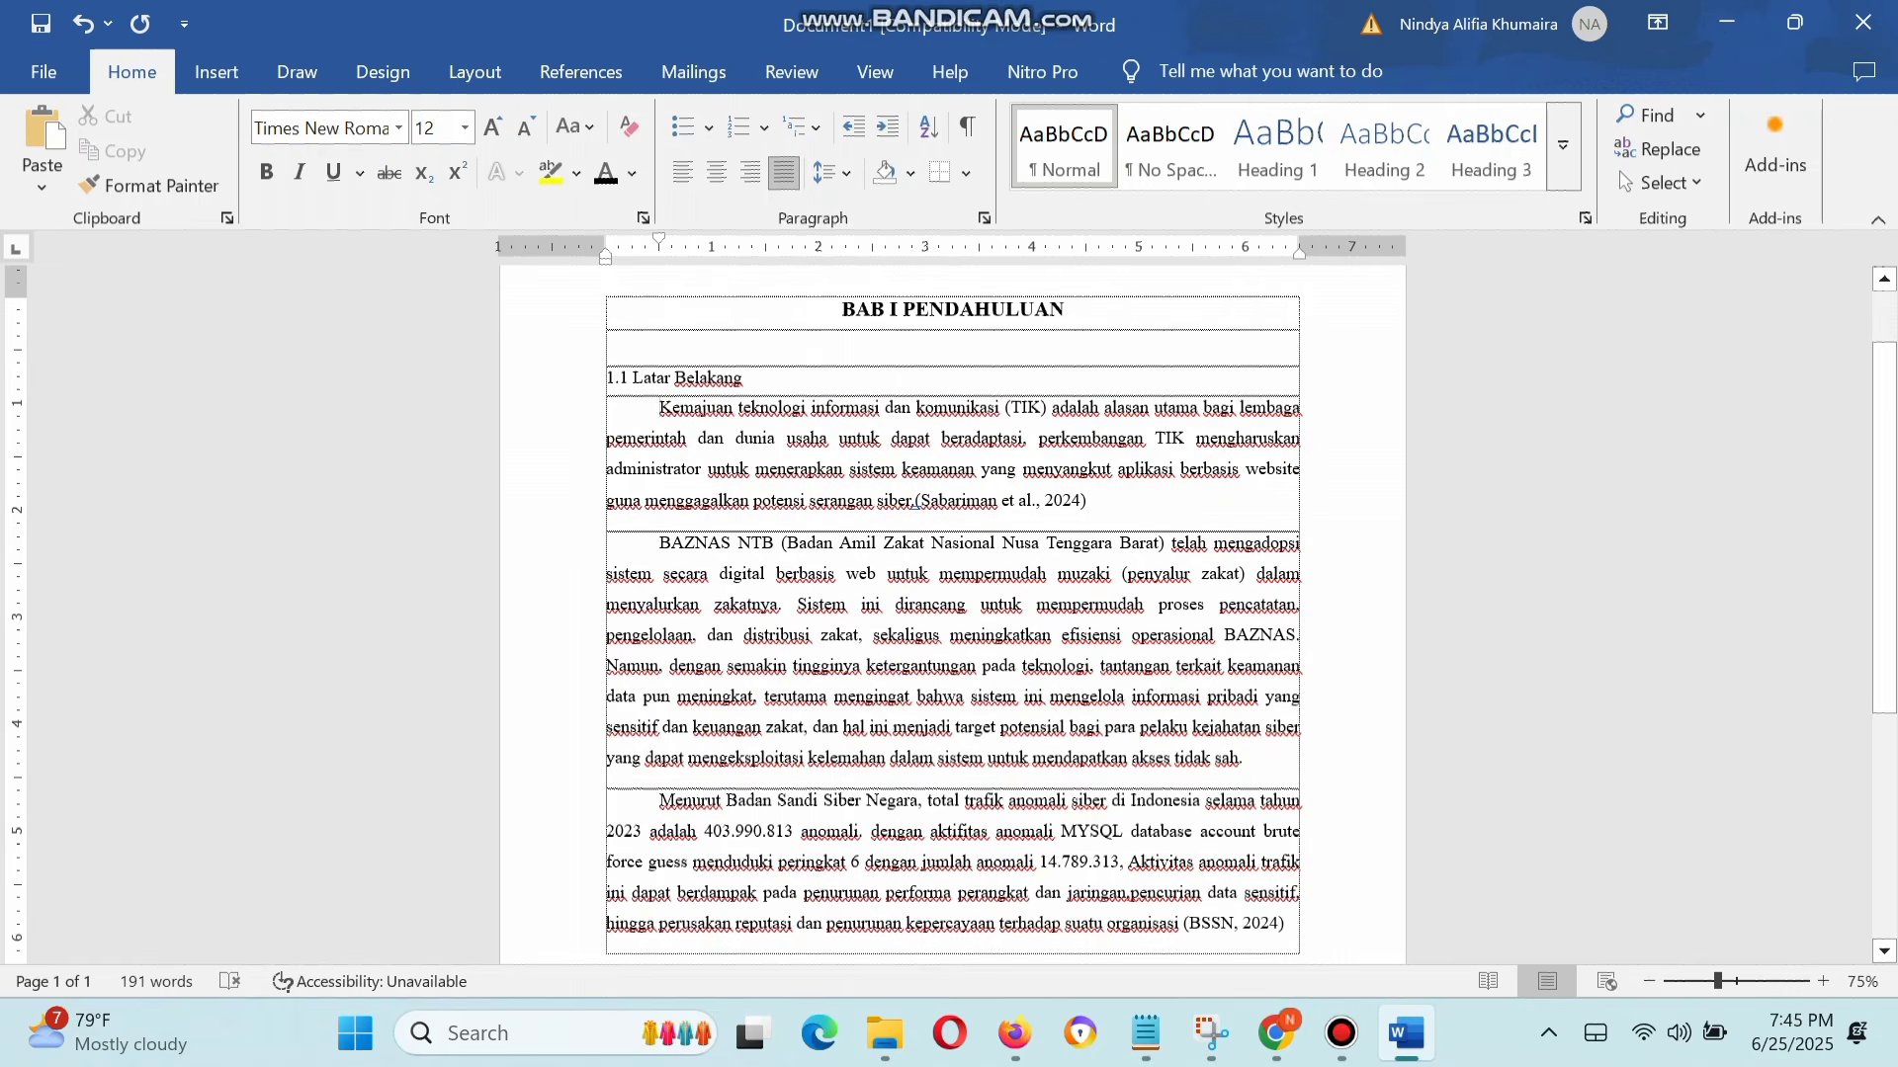
pyautogui.scroll(-1, 952, 613)
pyautogui.scroll(1, 952, 613)
pyautogui.scroll(-1, 952, 613)
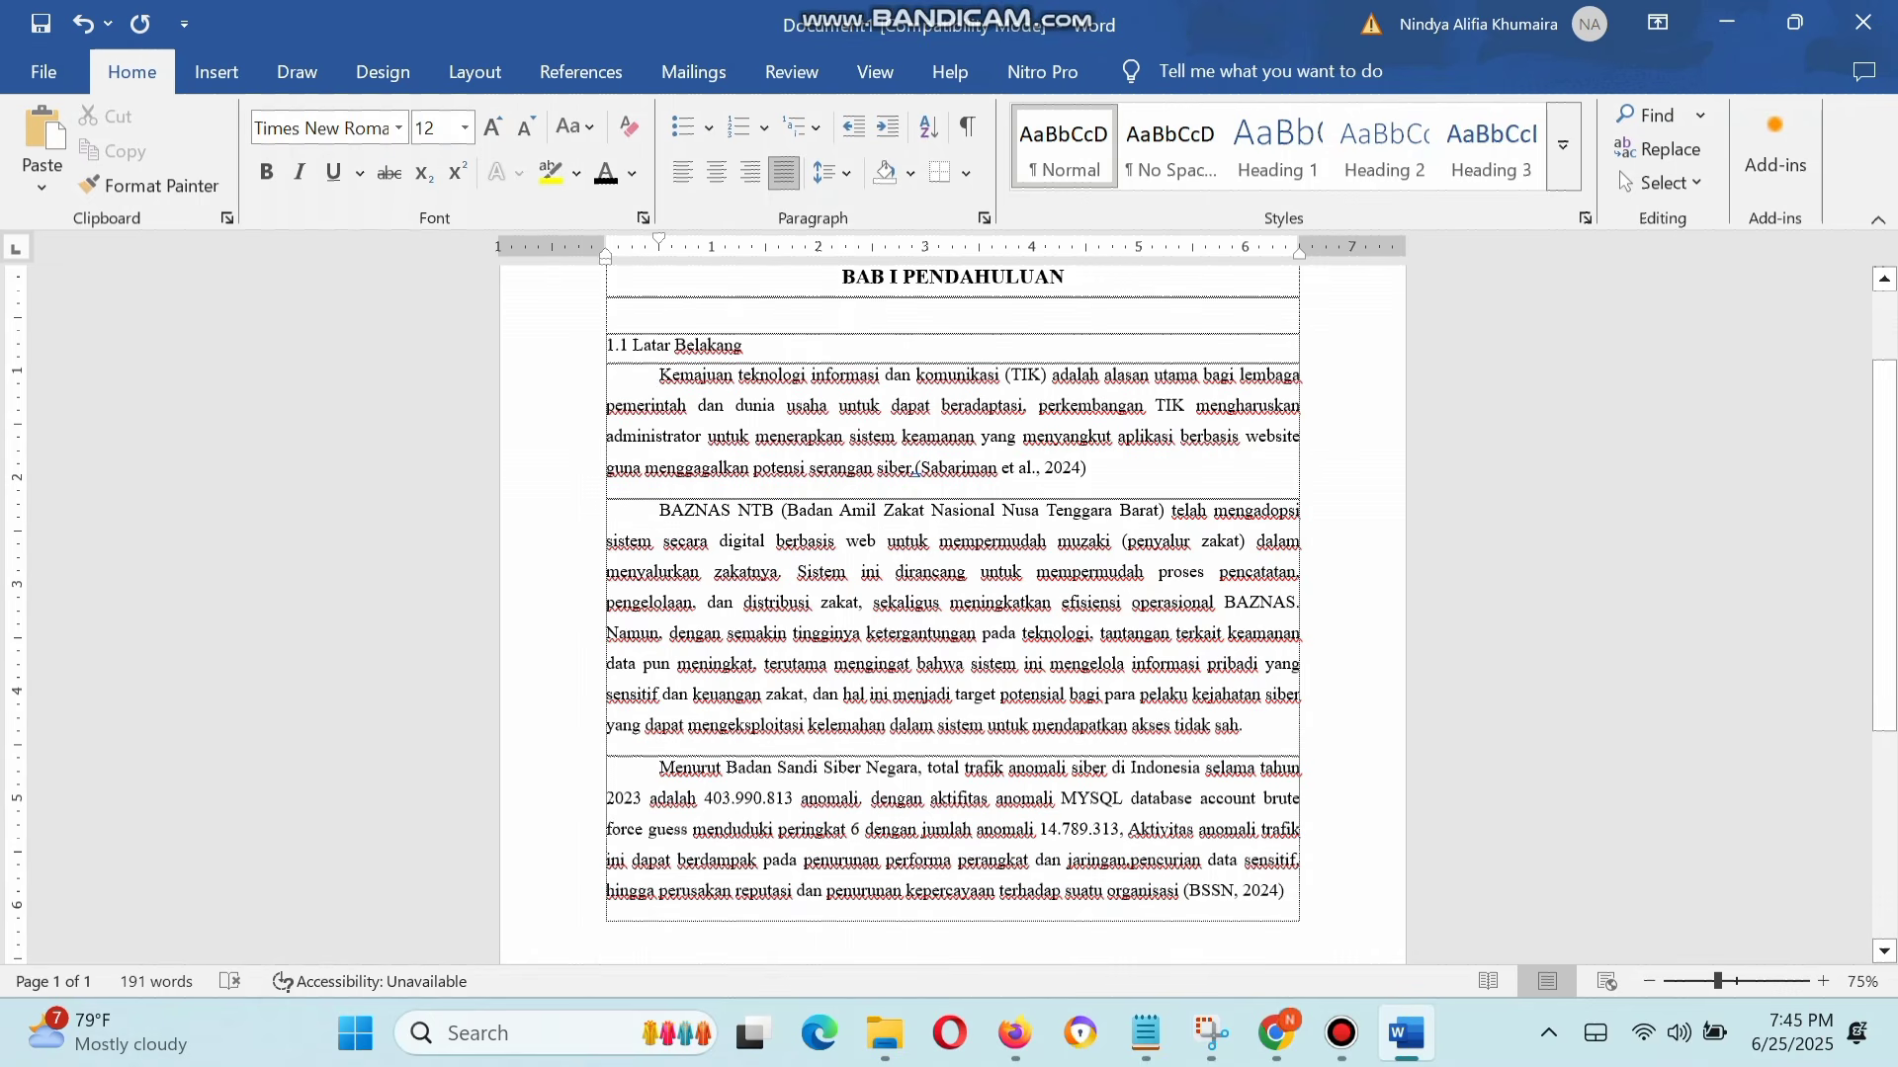
pyautogui.scroll(1, 952, 613)
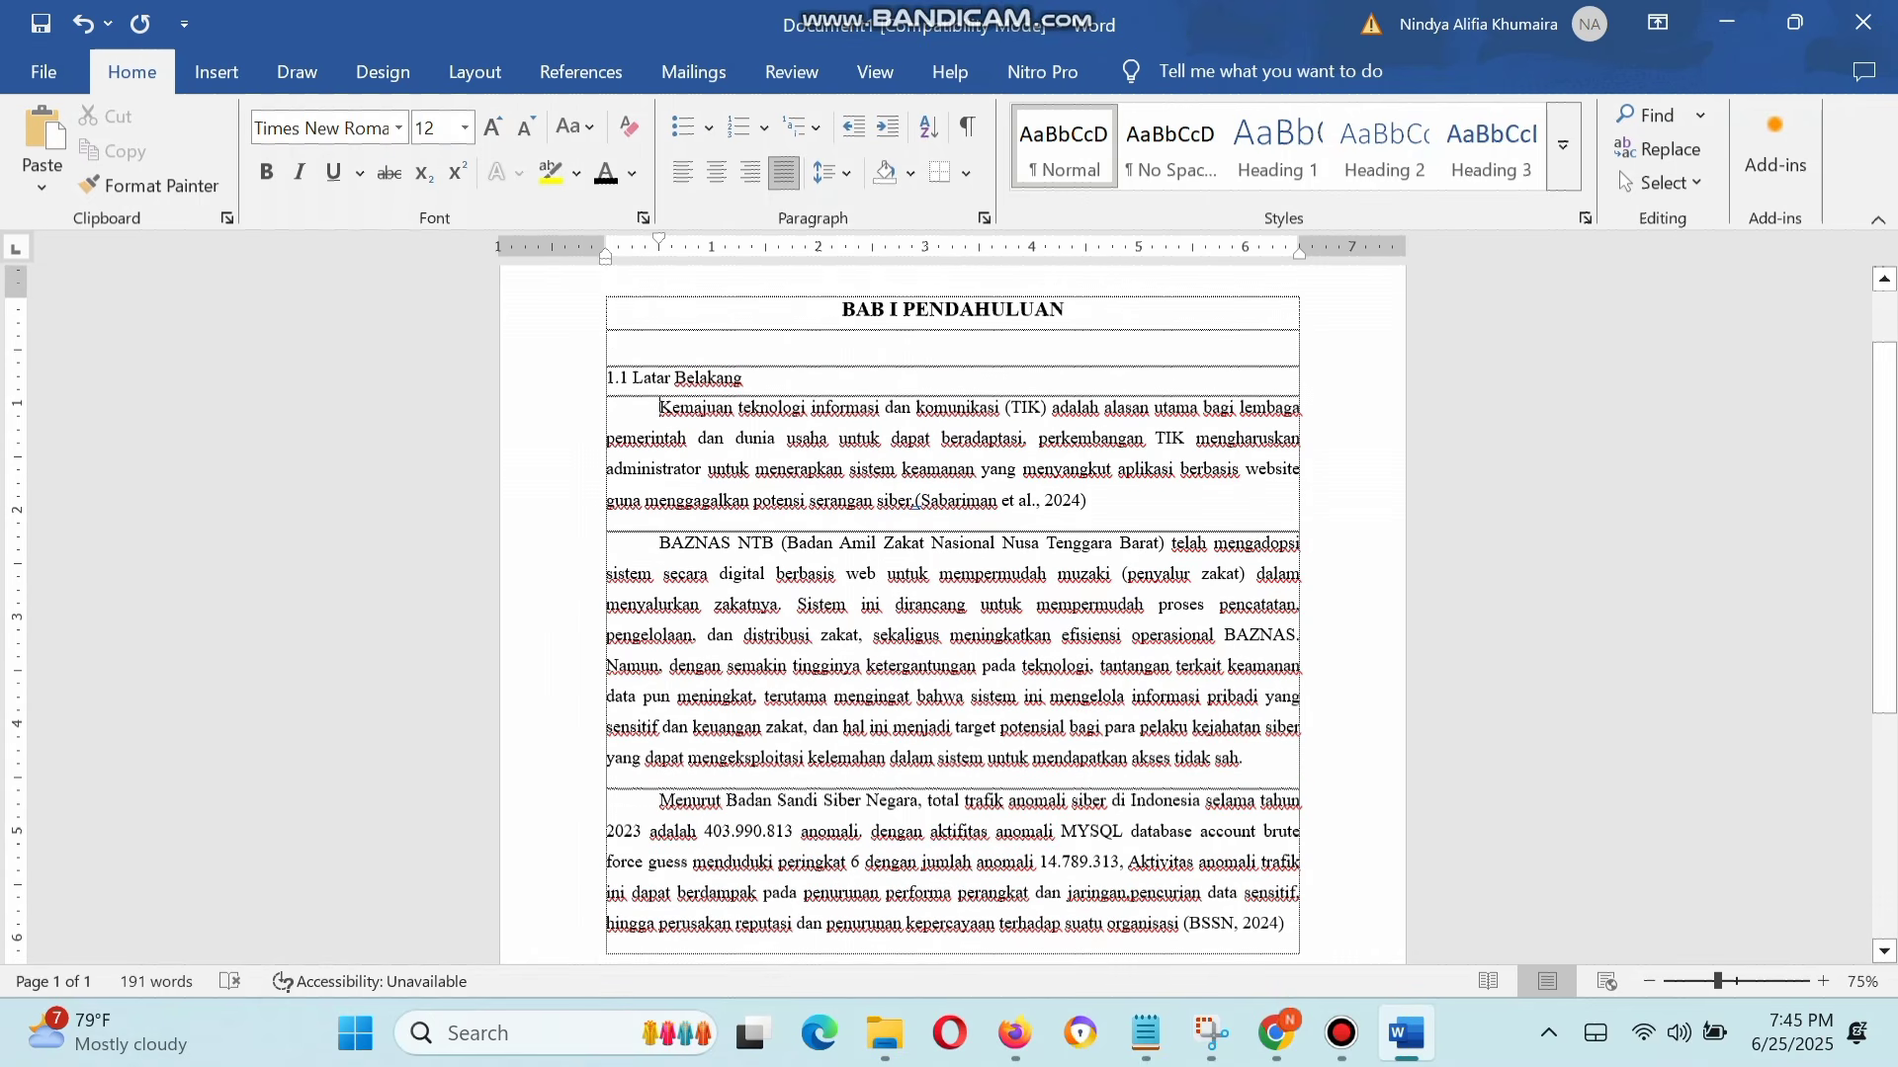
pyautogui.scroll(-1, 952, 613)
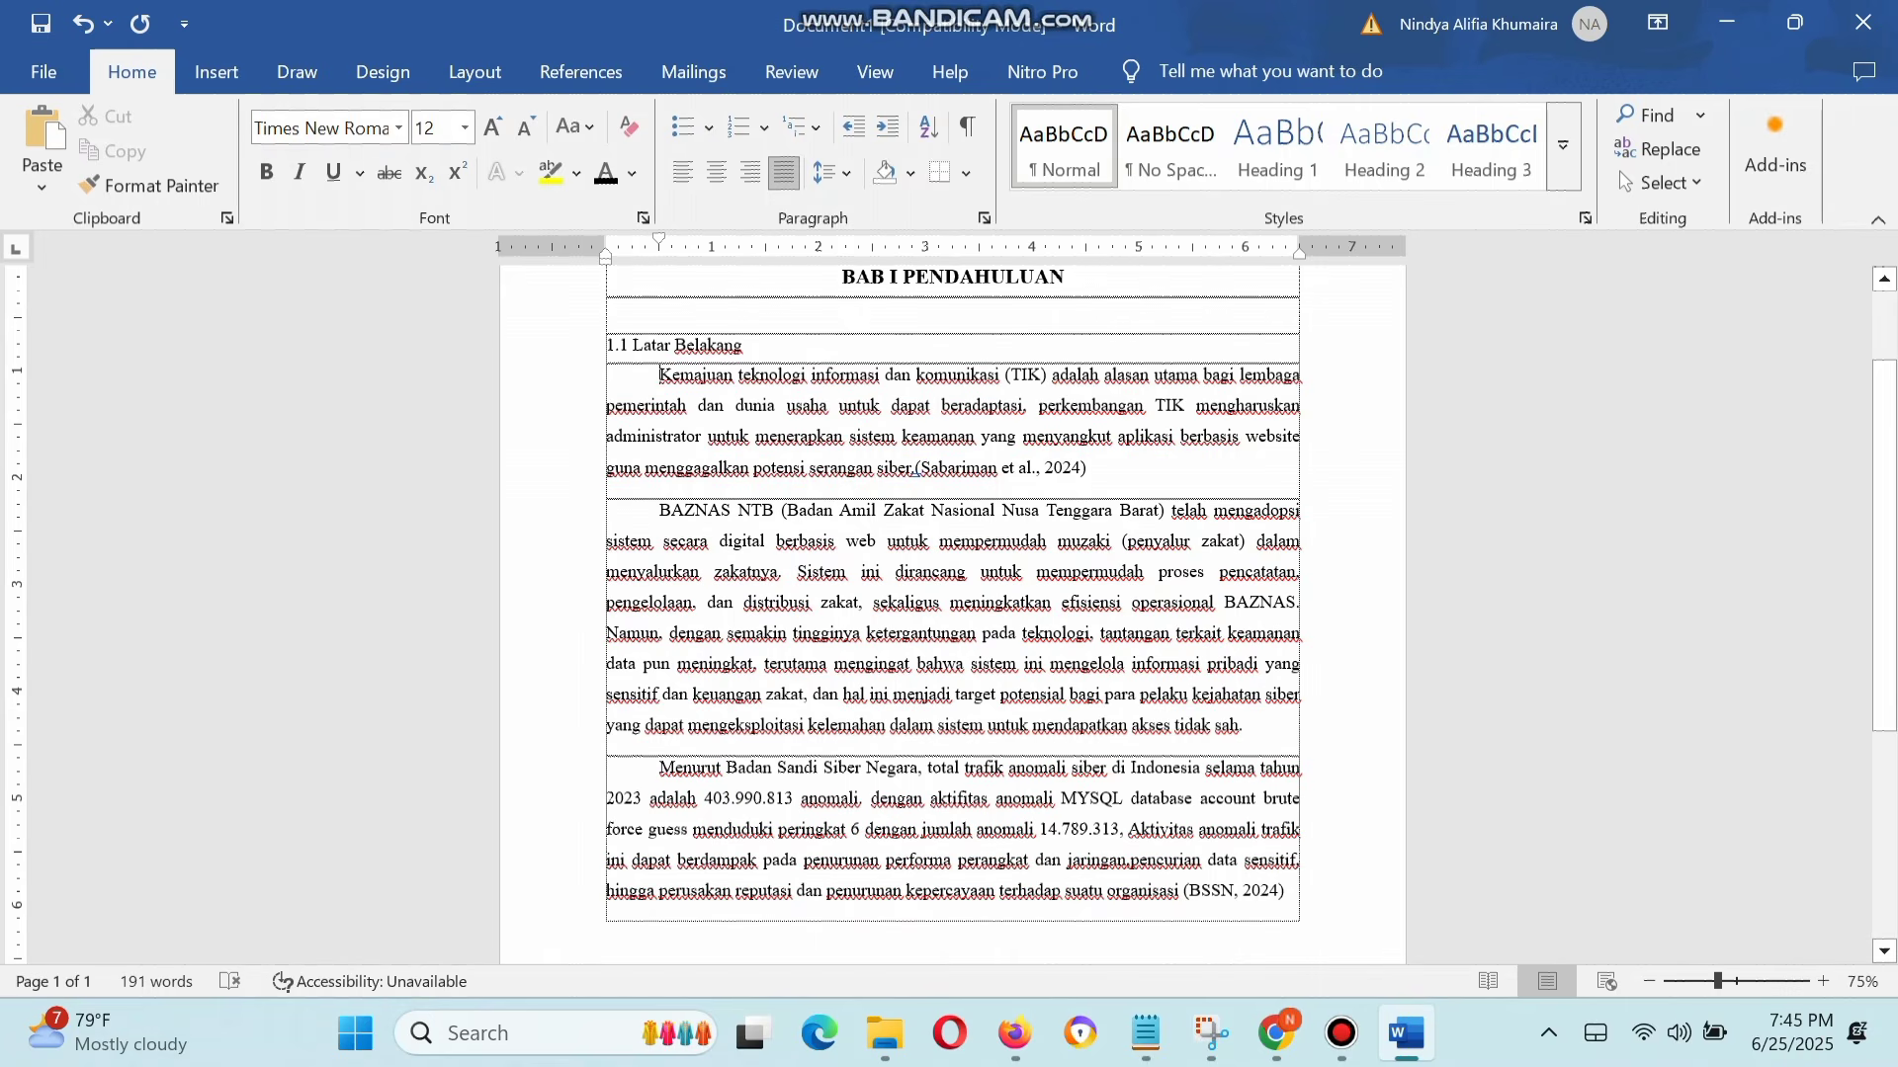
pyautogui.scroll(1, 952, 613)
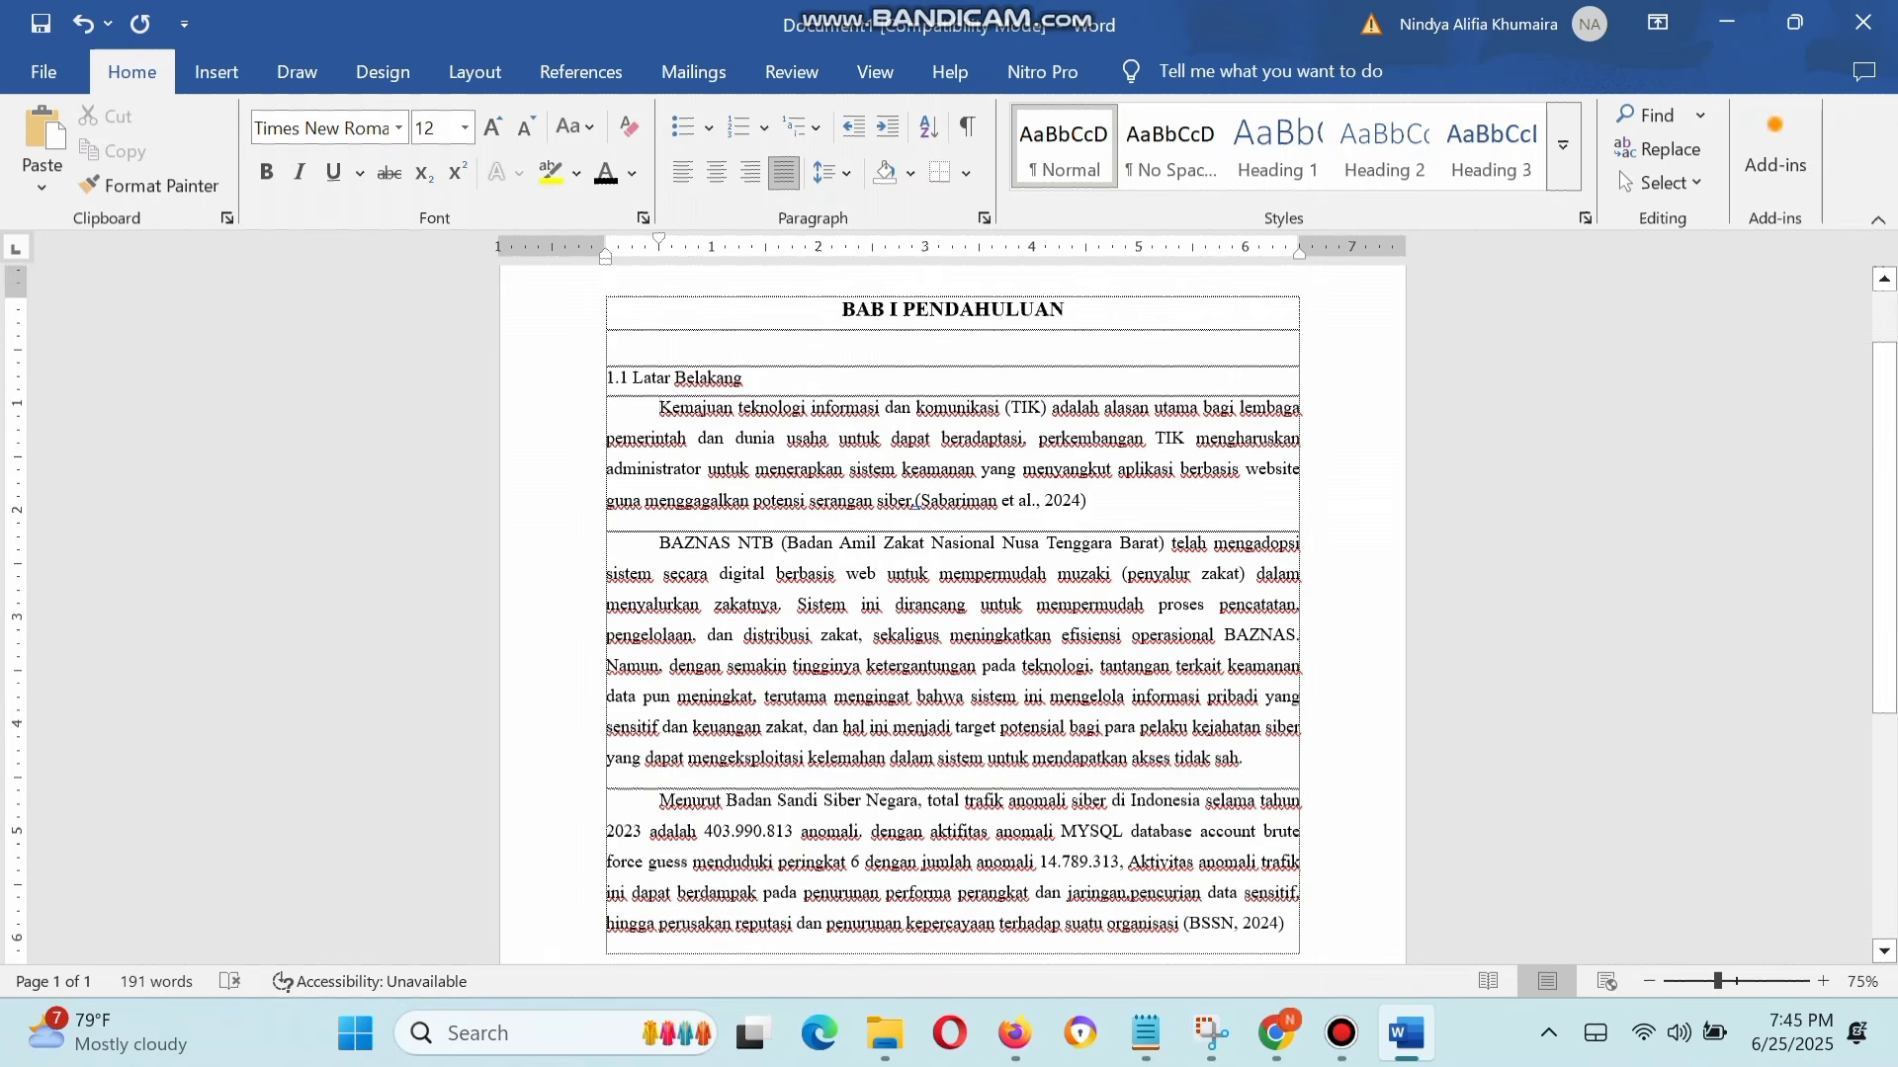
pyautogui.scroll(-1, 952, 613)
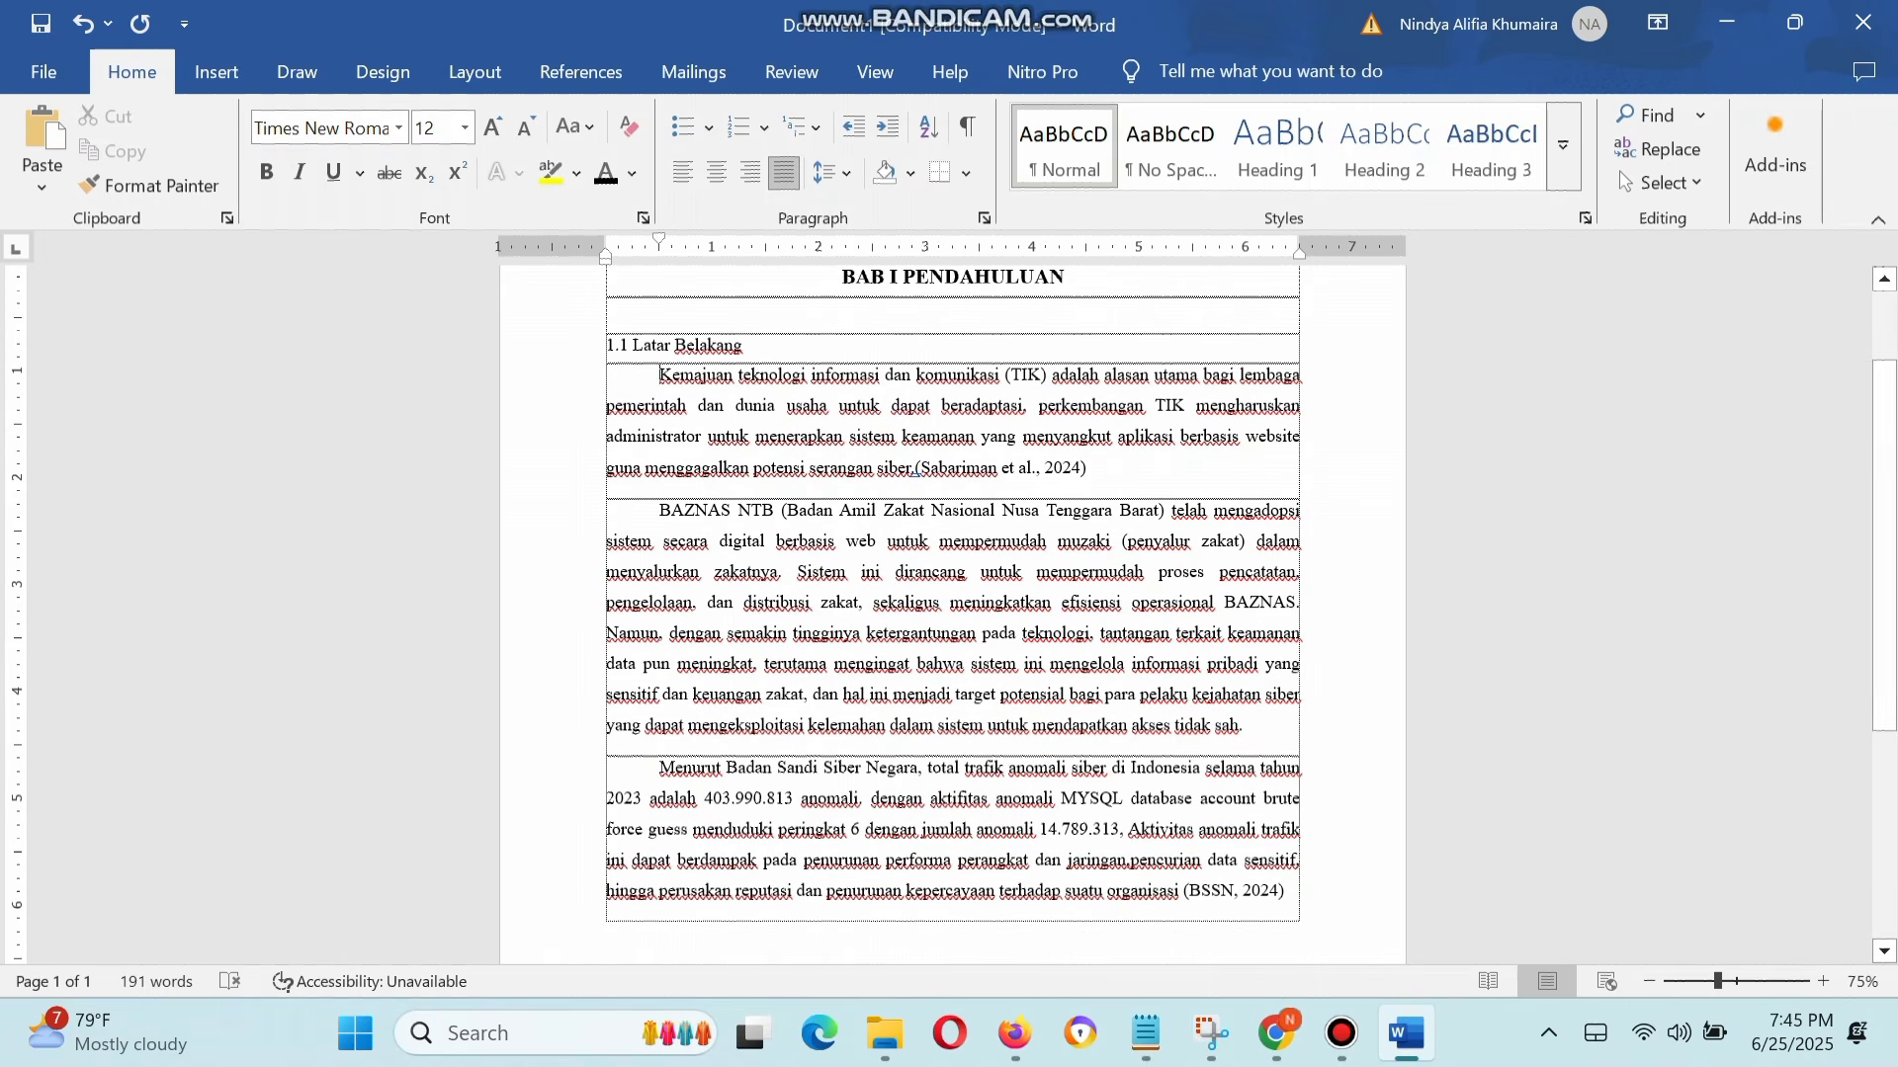
pyautogui.scroll(1, 952, 613)
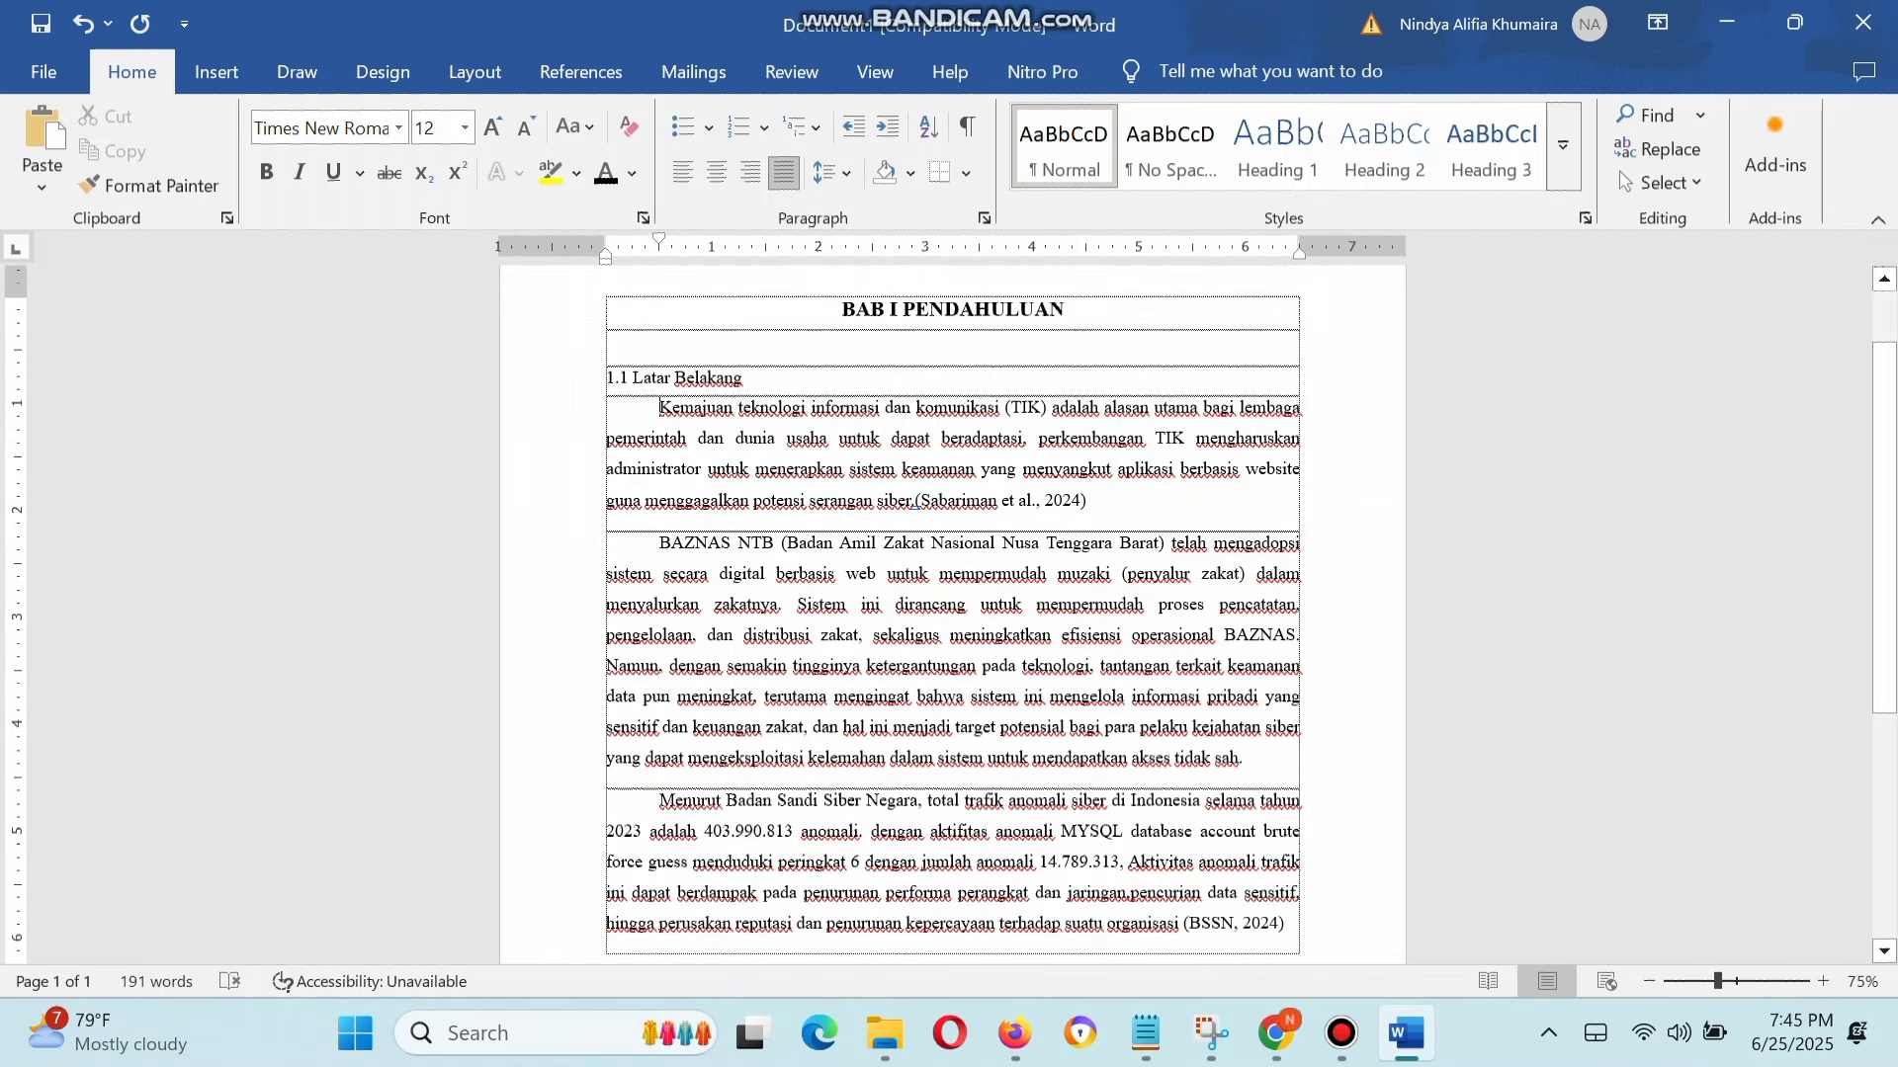